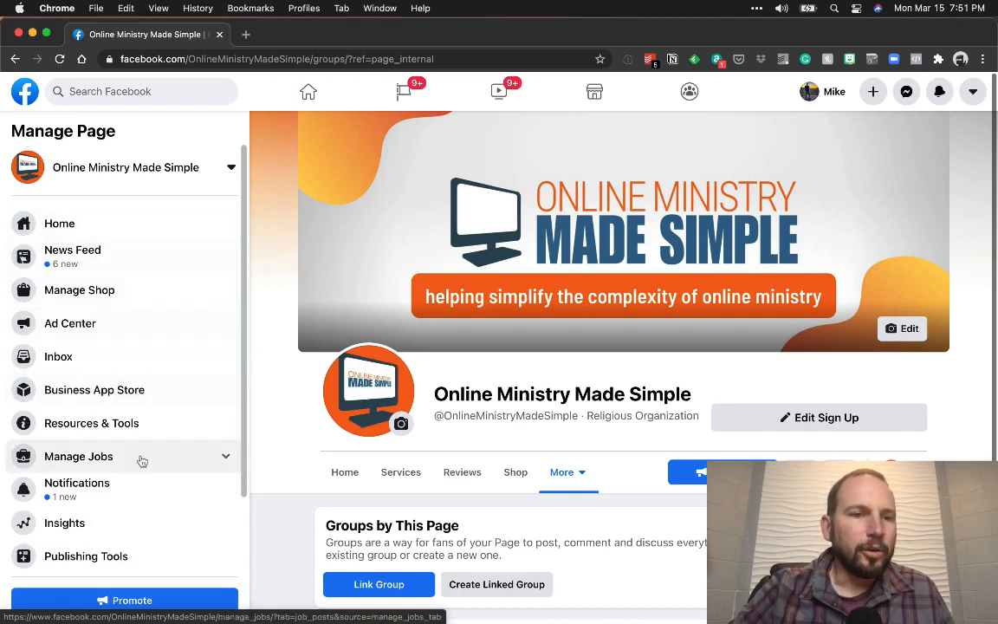
- Open the Groups section of the Online Ministry Made Simple page
{"action": "scroll", "coordinate": [140, 461], "scroll_direction": "down", "scroll_amount": 3}
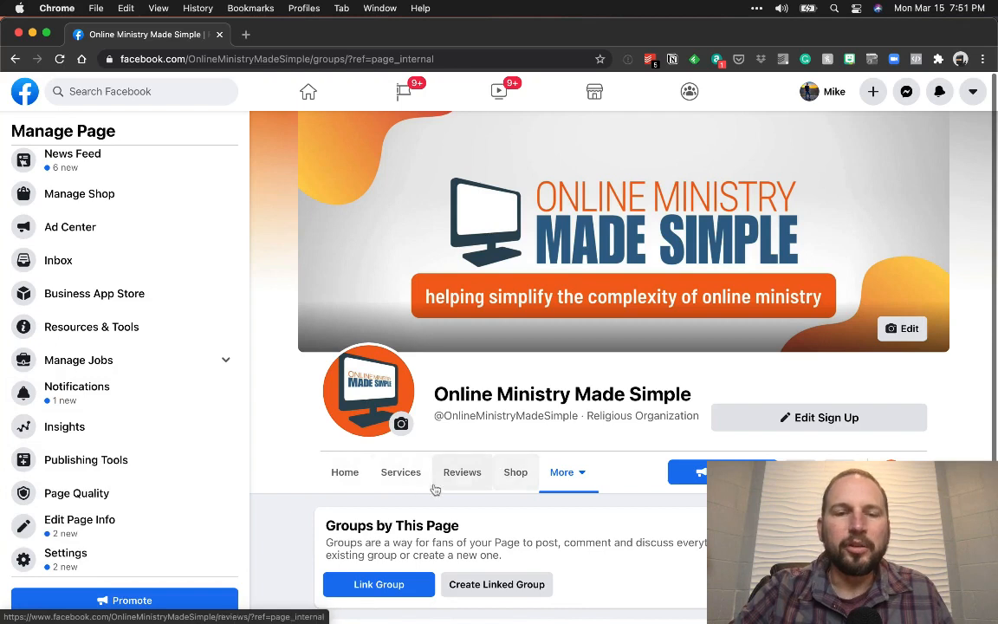
{"action": "left_click", "coordinate": [579, 474]}
{"action": "scroll", "coordinate": [589, 520], "scroll_direction": "down", "scroll_amount": 2}
{"action": "scroll", "coordinate": [591, 520], "scroll_direction": "down", "scroll_amount": 3}
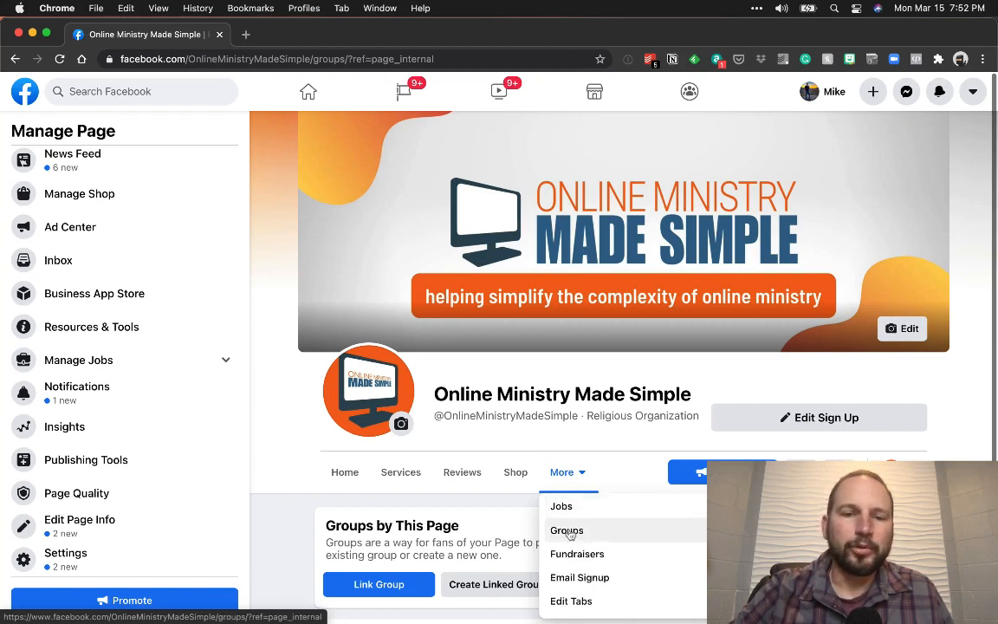
{"action": "left_click", "coordinate": [569, 531]}
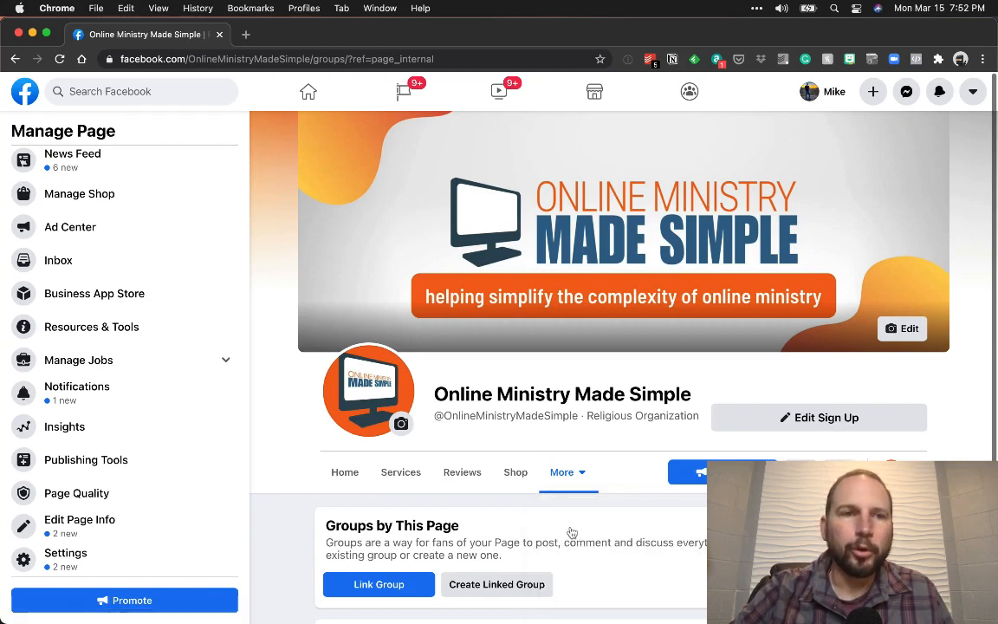
{"action": "scroll", "coordinate": [571, 532], "scroll_direction": "down", "scroll_amount": 2}
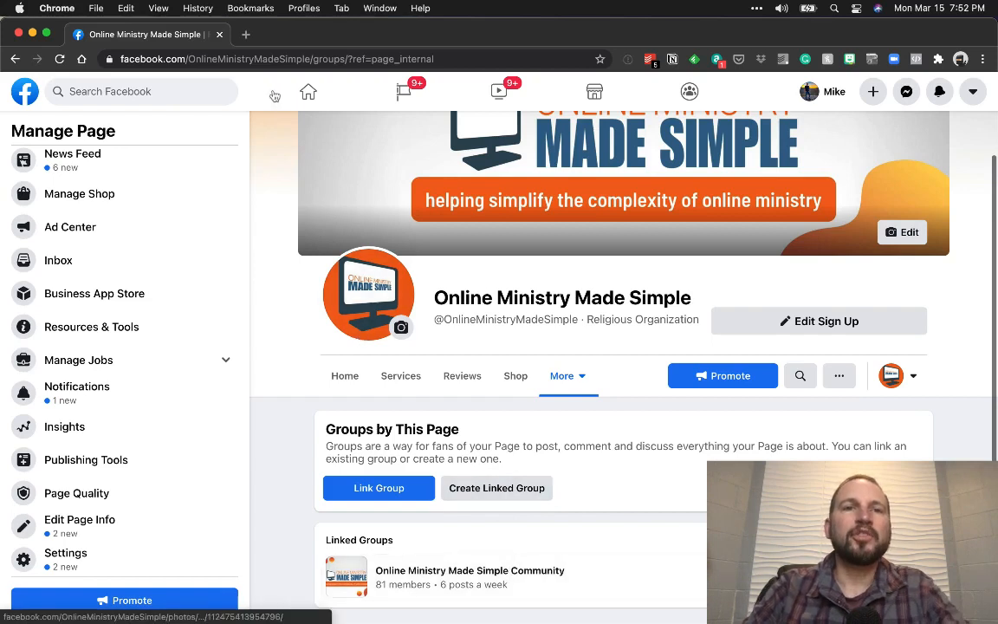
- Open facebook.com in a new browser tab and go to the personal account's Groups area
{"action": "left_click", "coordinate": [246, 36]}
{"action": "type", "text": "facebook.com"}
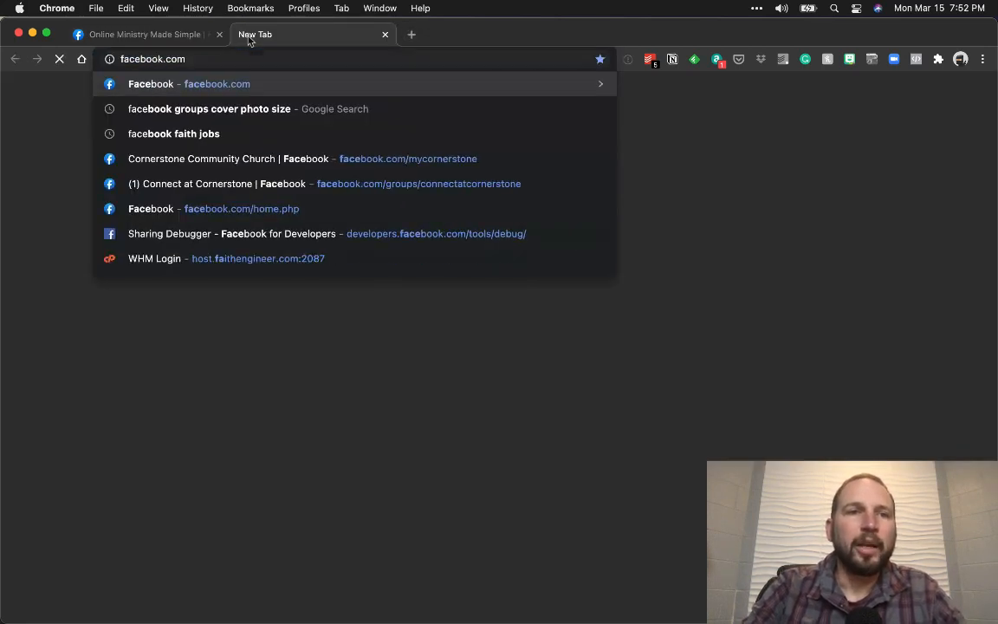
{"action": "key", "text": "Return"}
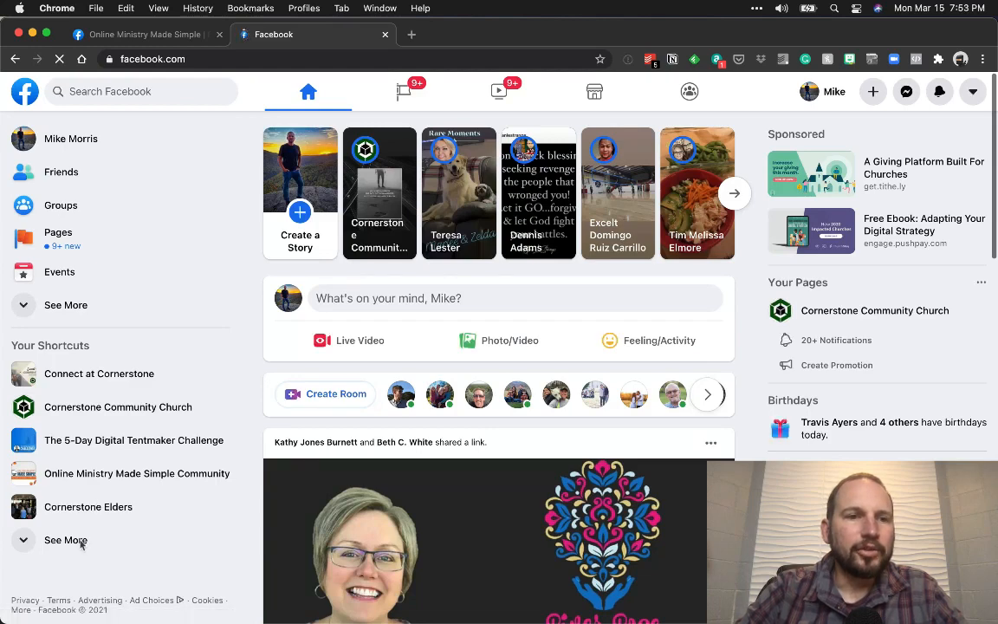
{"action": "left_click", "coordinate": [81, 541]}
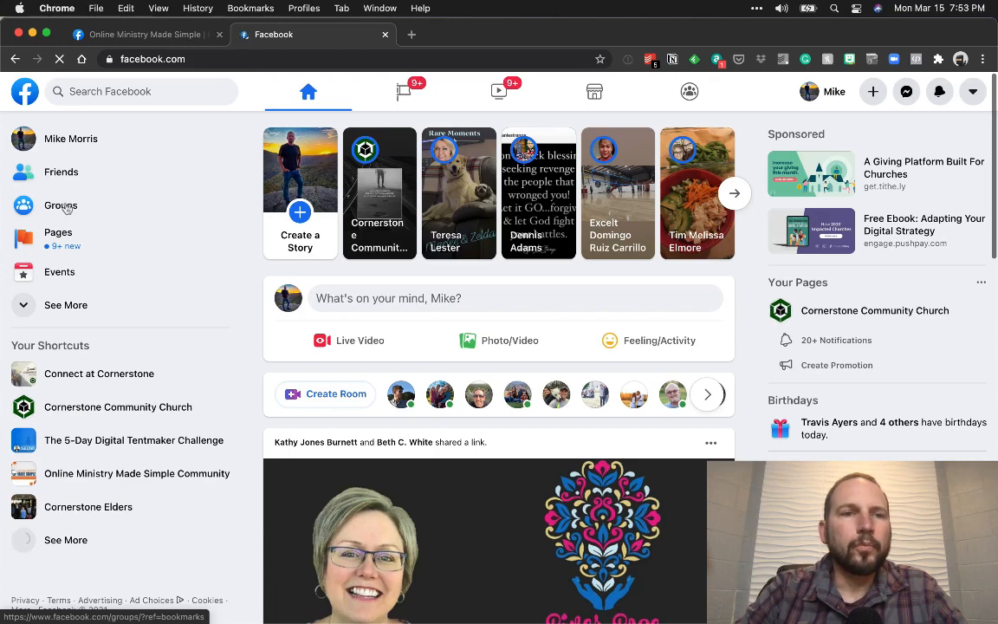
{"action": "left_click", "coordinate": [67, 208]}
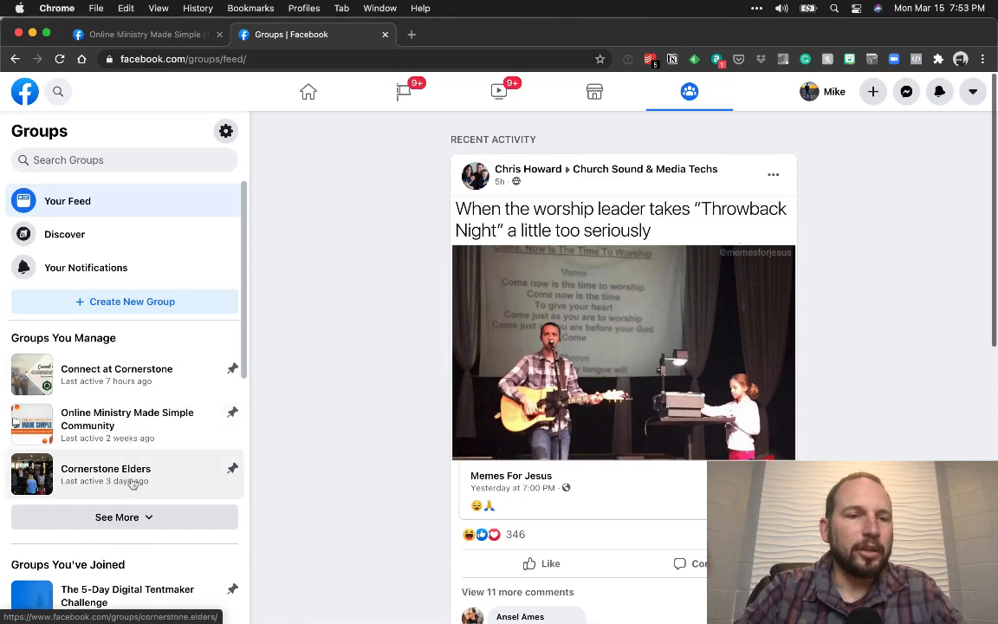
- Expand the list of managed groups and look through the managed and joined groups
{"action": "scroll", "coordinate": [136, 481], "scroll_direction": "down", "scroll_amount": 2}
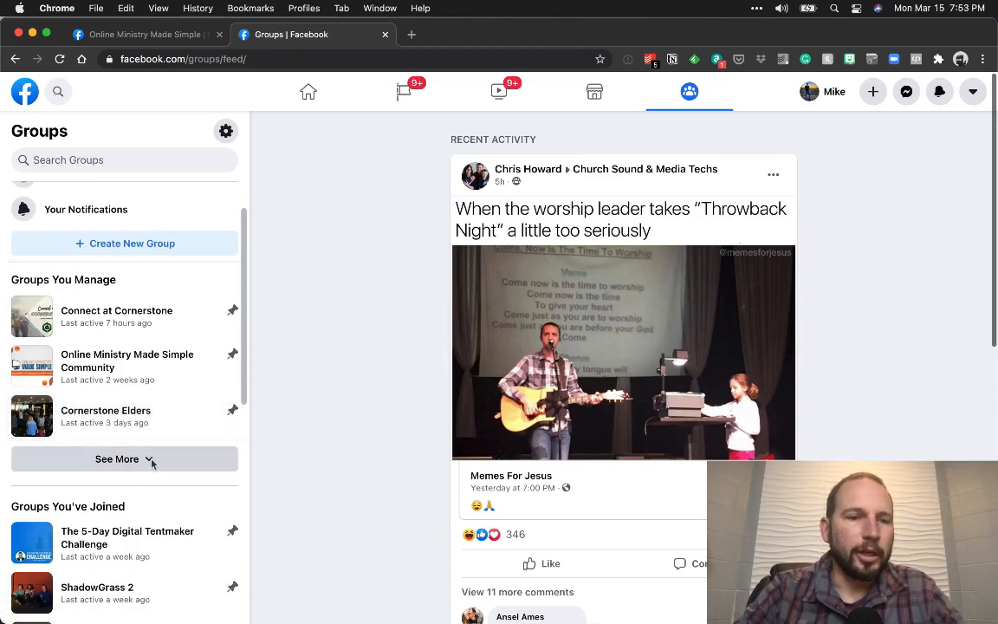
{"action": "left_click", "coordinate": [151, 461]}
{"action": "scroll", "coordinate": [165, 468], "scroll_direction": "down", "scroll_amount": 1}
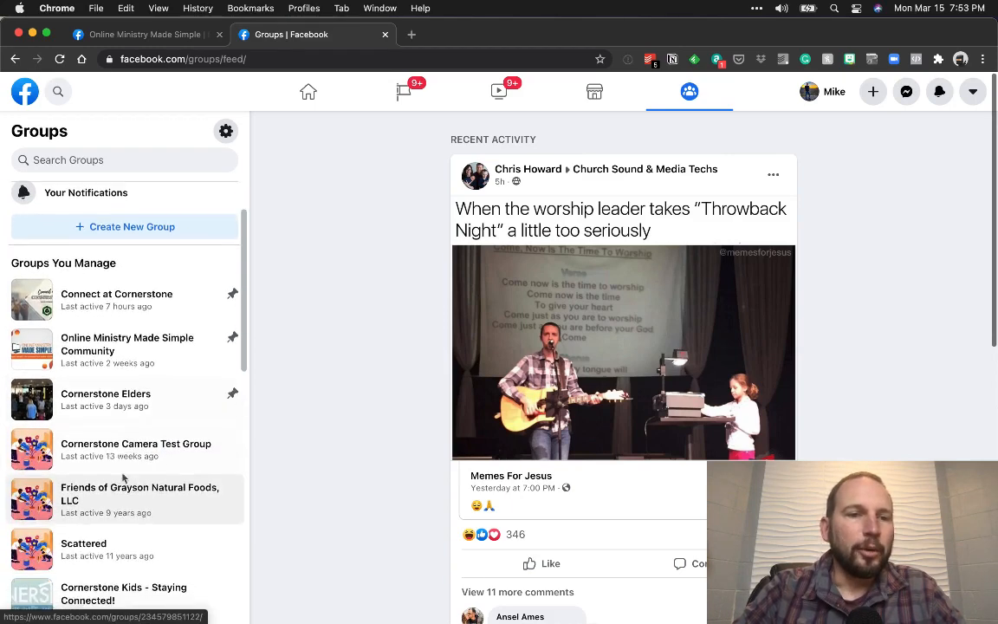
{"action": "scroll", "coordinate": [157, 508], "scroll_direction": "down", "scroll_amount": 7}
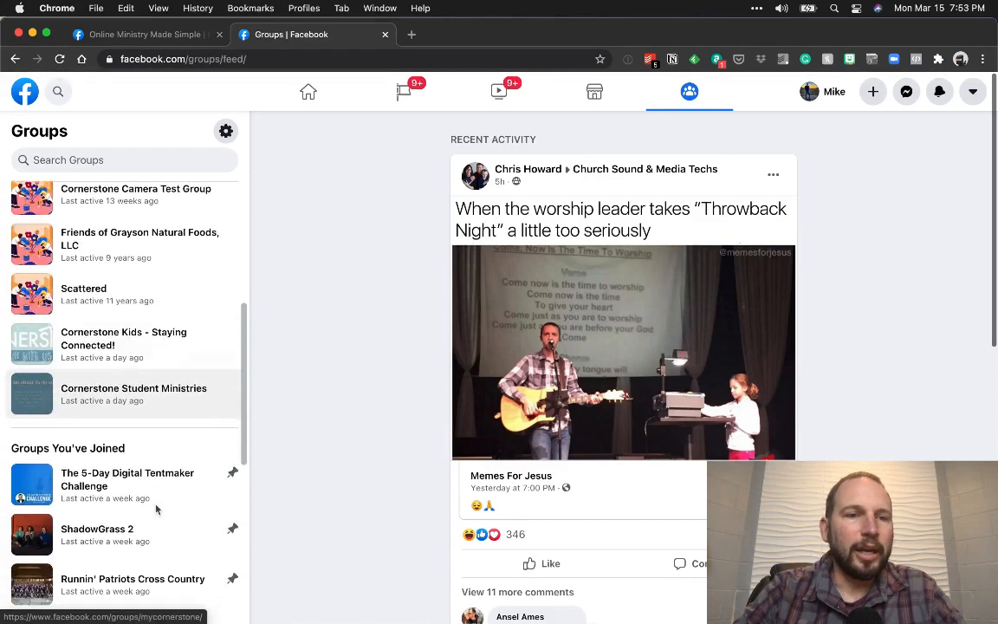
{"action": "scroll", "coordinate": [171, 362], "scroll_direction": "down", "scroll_amount": 1}
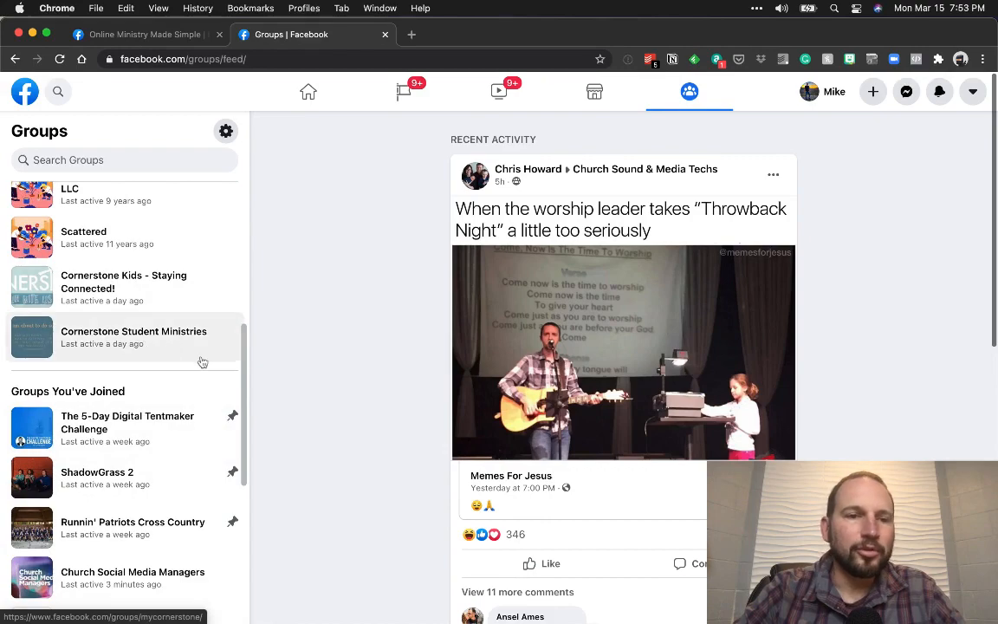
{"action": "scroll", "coordinate": [202, 362], "scroll_direction": "down", "scroll_amount": 1}
{"action": "scroll", "coordinate": [202, 362], "scroll_direction": "down", "scroll_amount": 6}
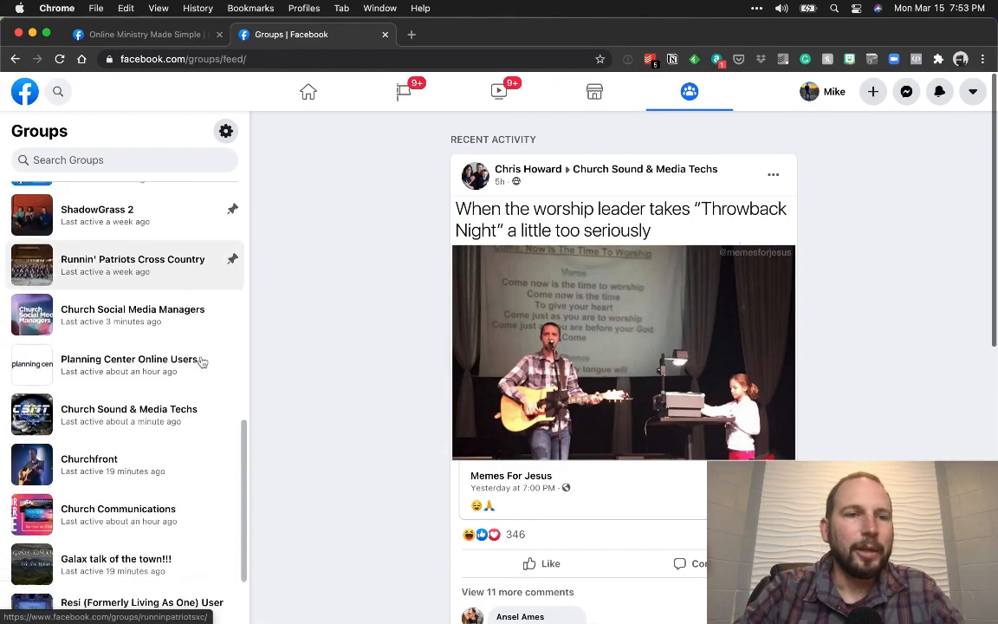
- Open the new group form under the personal account and close its browser tab without creating a group
{"action": "scroll", "coordinate": [202, 362], "scroll_direction": "up", "scroll_amount": 10}
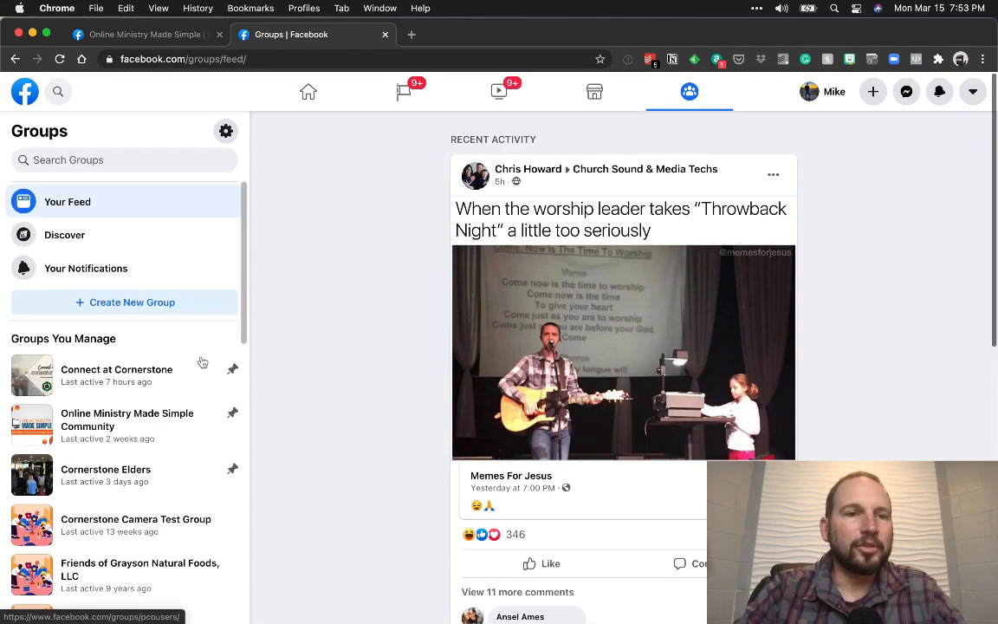
{"action": "left_click", "coordinate": [153, 302]}
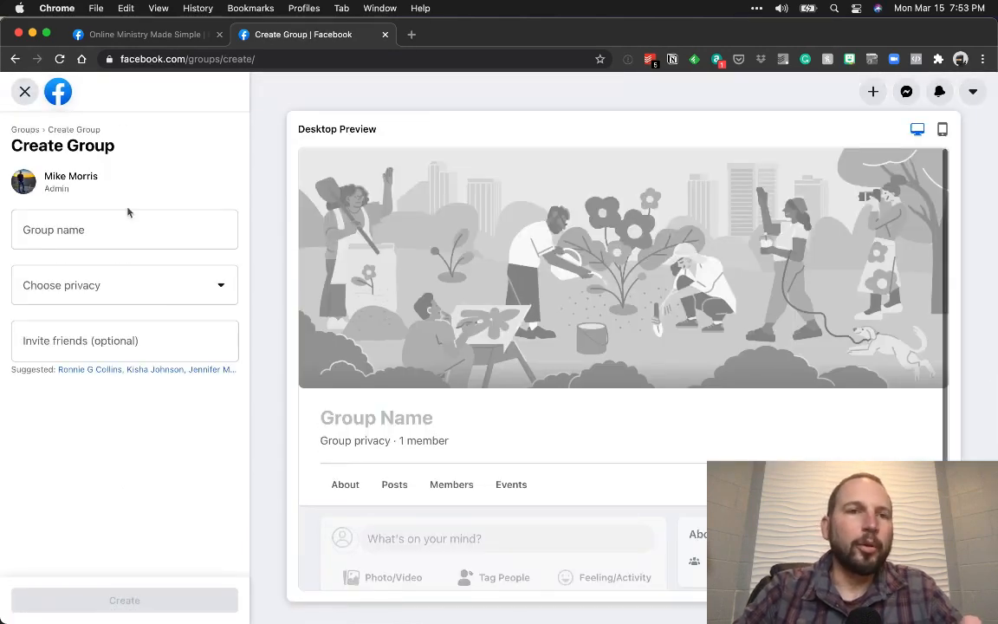
{"action": "left_click", "coordinate": [385, 34]}
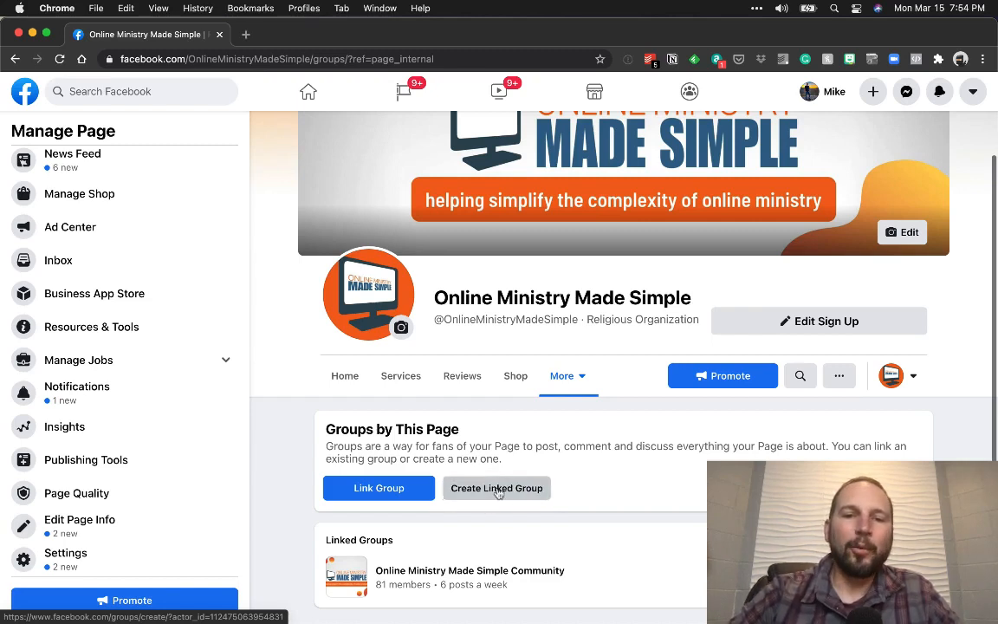
- Start a new group linked to the Online Ministry Made Simple page and name it "Facebook Groups Made Simple Community"
{"action": "left_click", "coordinate": [498, 490]}
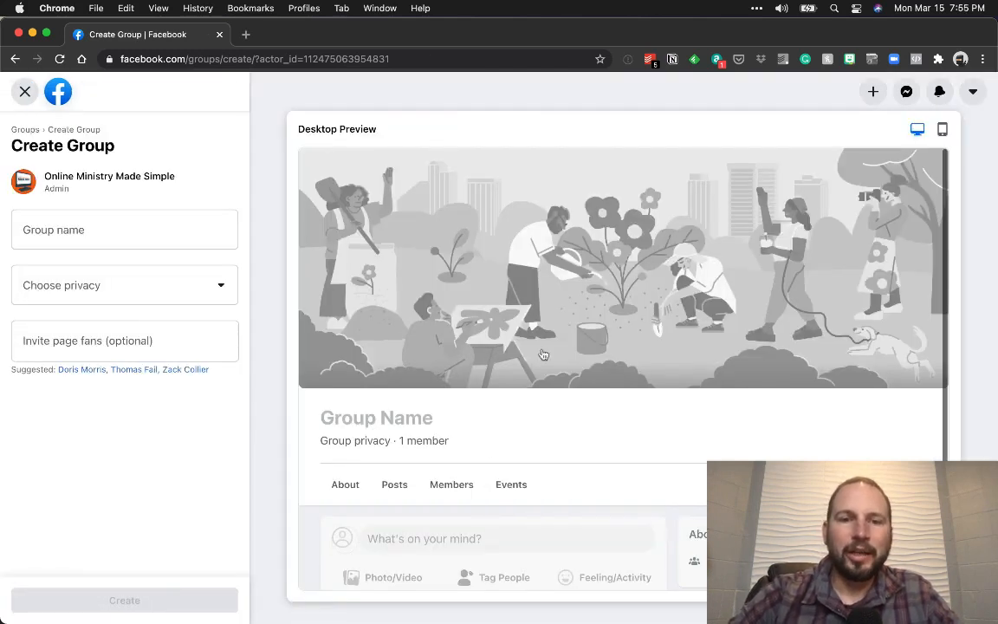
{"action": "scroll", "coordinate": [519, 358], "scroll_direction": "down", "scroll_amount": 1}
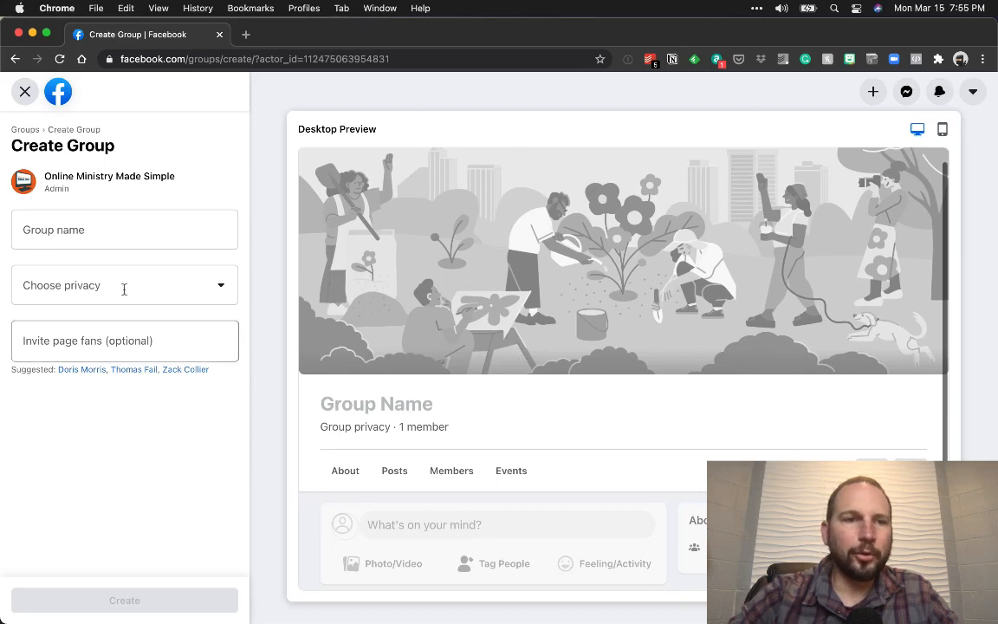
{"action": "left_click", "coordinate": [132, 242]}
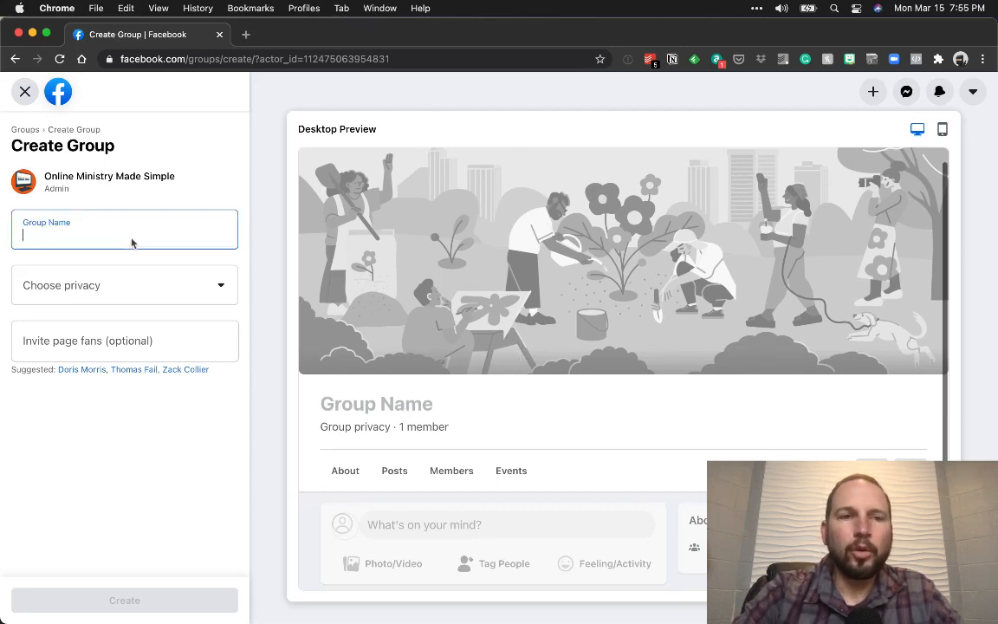
{"action": "type", "text": "F"}
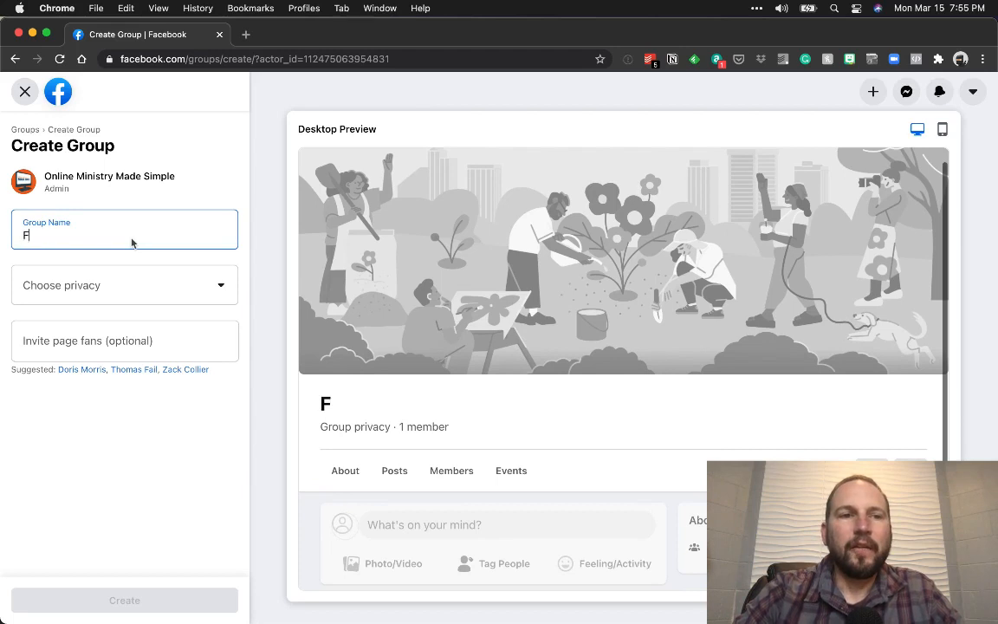
{"action": "type", "text": "acebook G"}
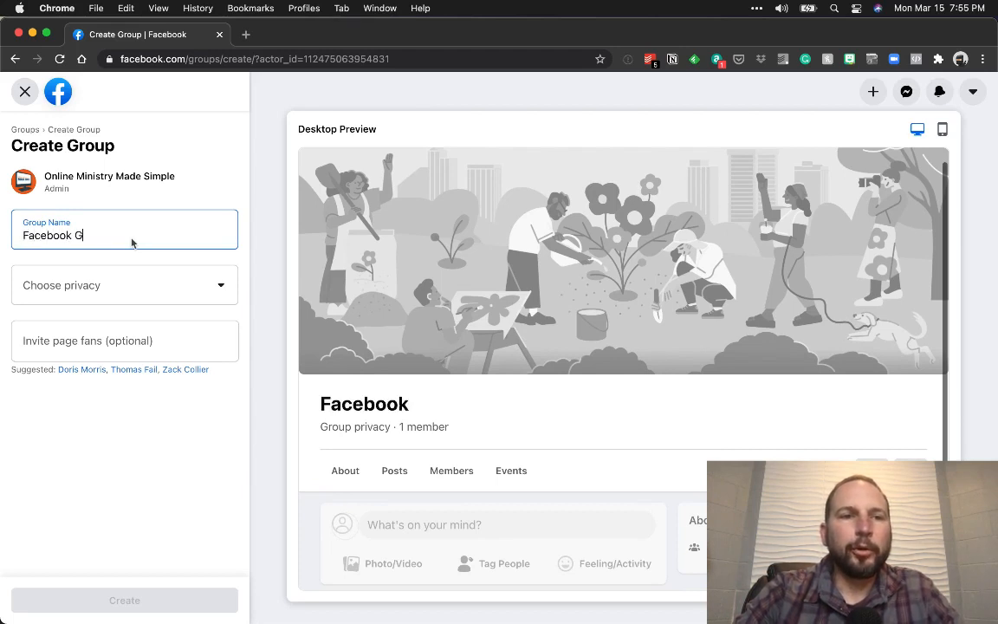
{"action": "type", "text": "roups Made S"}
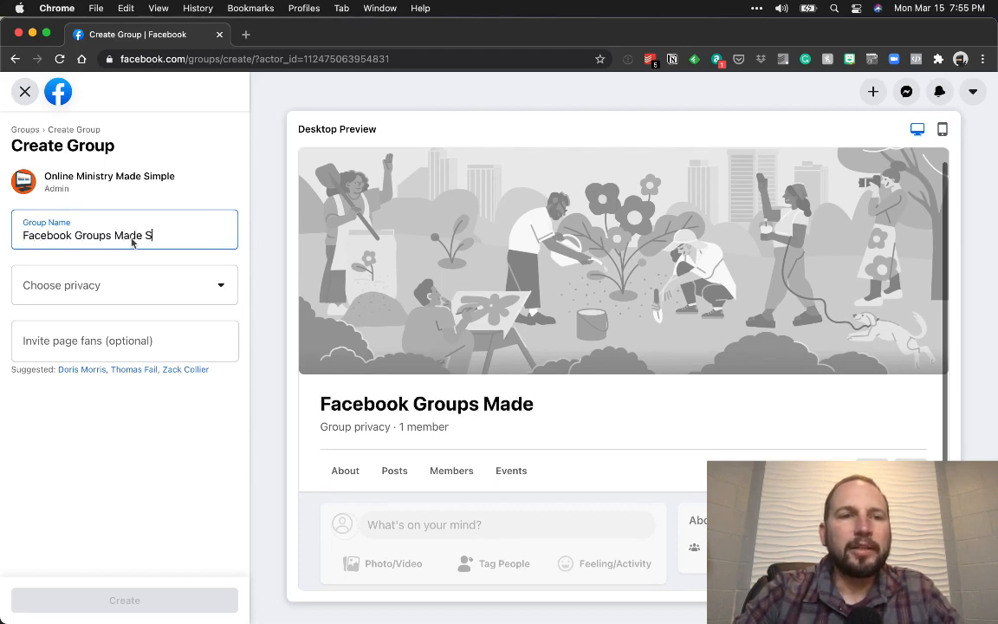
{"action": "type", "text": "imple Commj"}
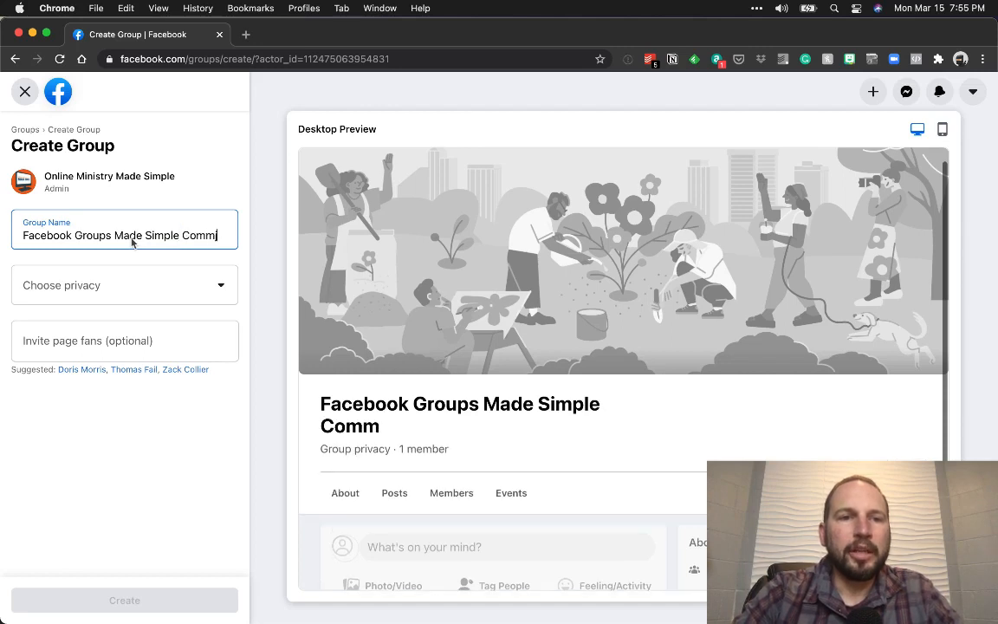
{"action": "key", "text": "BackSpace"}
{"action": "type", "text": "unnity"}
{"action": "key", "text": "BackSpace"}
{"action": "key", "text": "BackSpace"}
{"action": "key", "text": "BackSpace"}
{"action": "key", "text": "BackSpace"}
{"action": "type", "text": "ity"}
{"action": "key", "text": "Tab"}
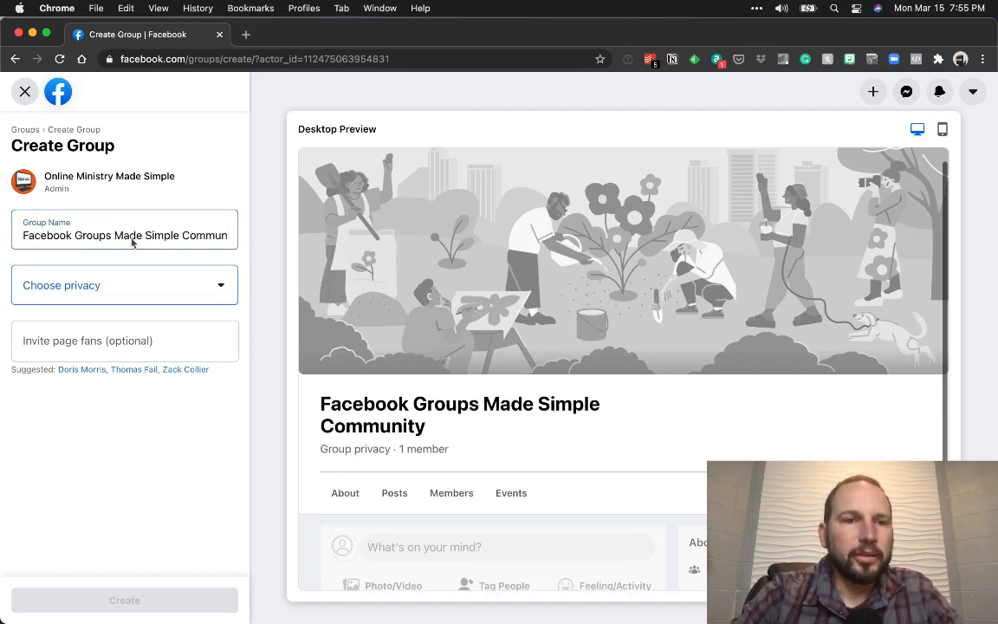
- Set the new group's privacy to Private and its visibility to Hidden
{"action": "left_click", "coordinate": [73, 285]}
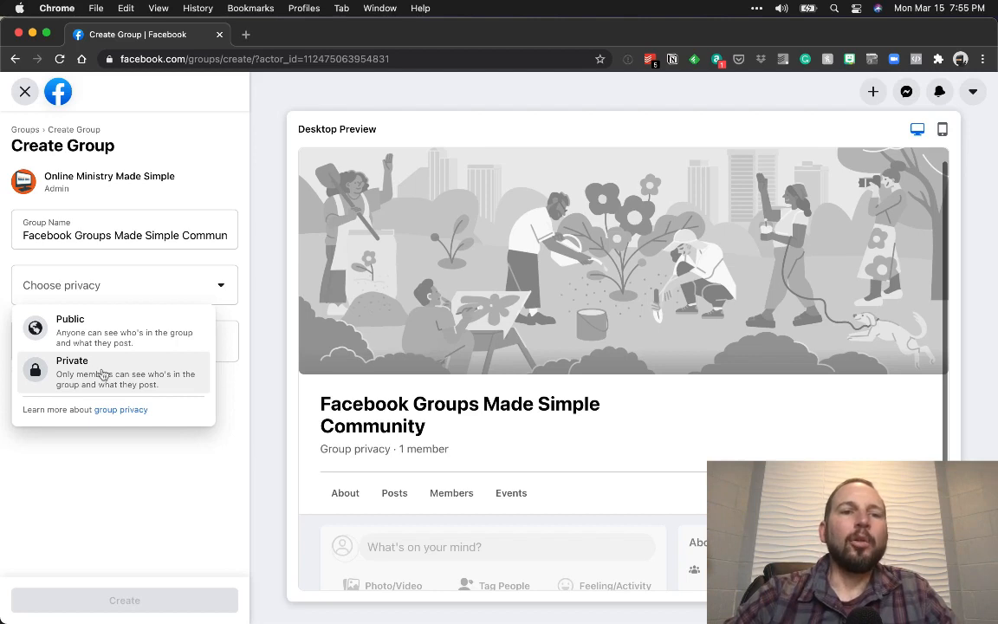
{"action": "left_click", "coordinate": [162, 379]}
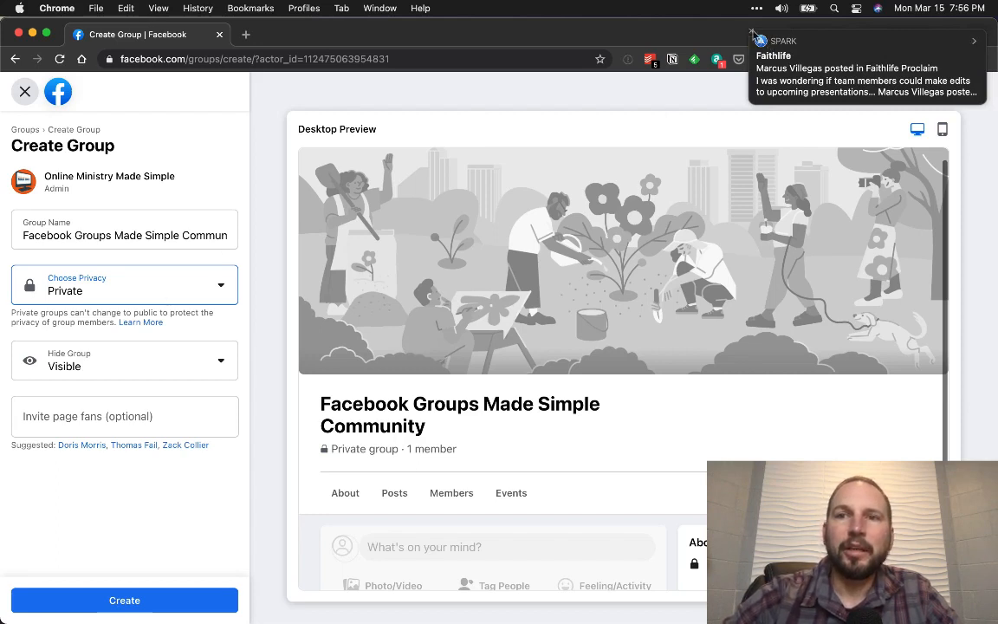
{"action": "left_click", "coordinate": [127, 371]}
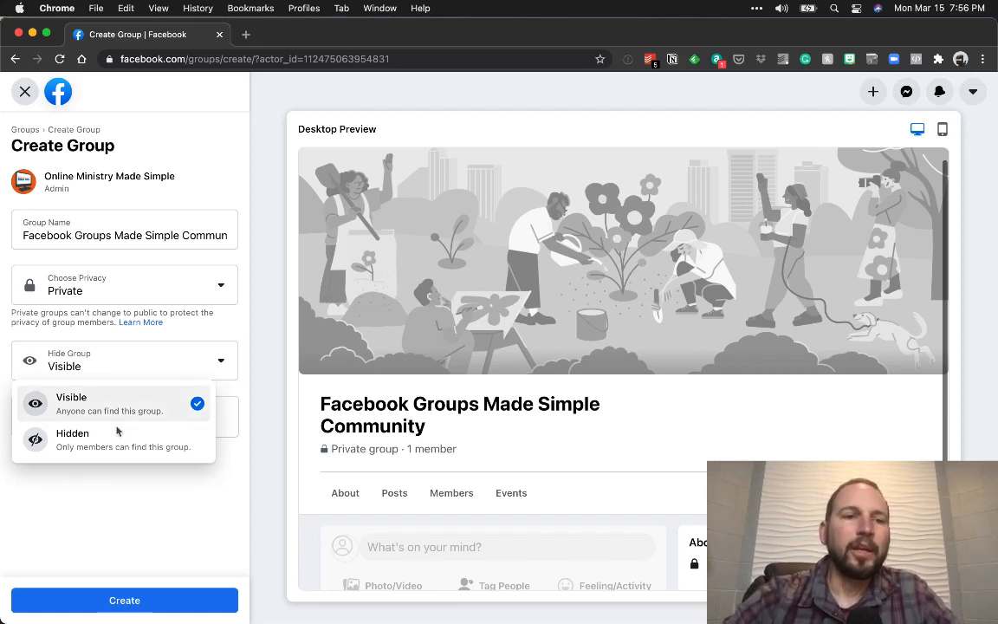
{"action": "left_click", "coordinate": [136, 447]}
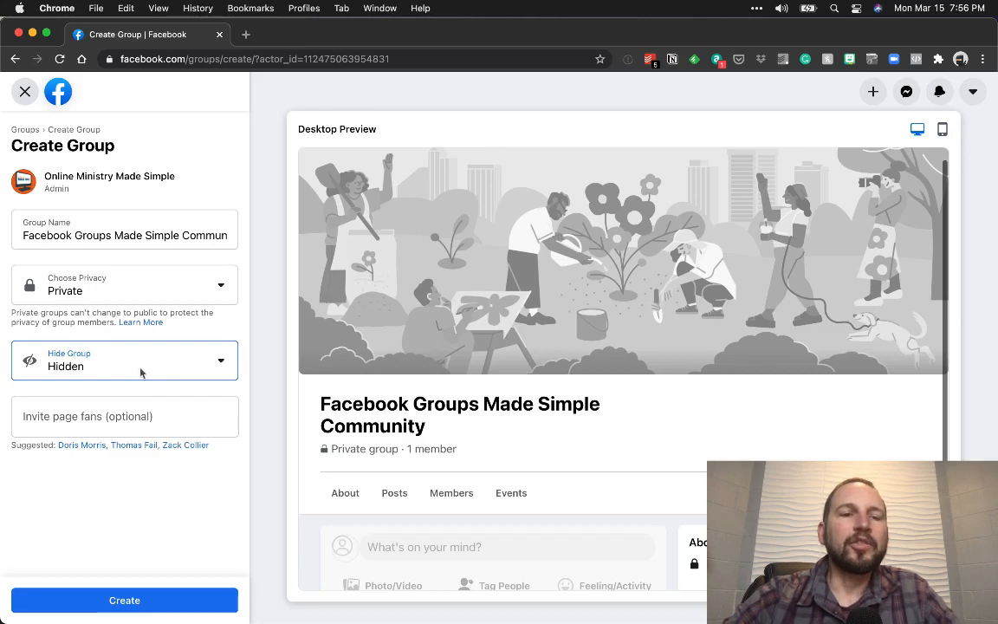
- Leave the page fan invitations empty and create the group
{"action": "left_click", "coordinate": [121, 416]}
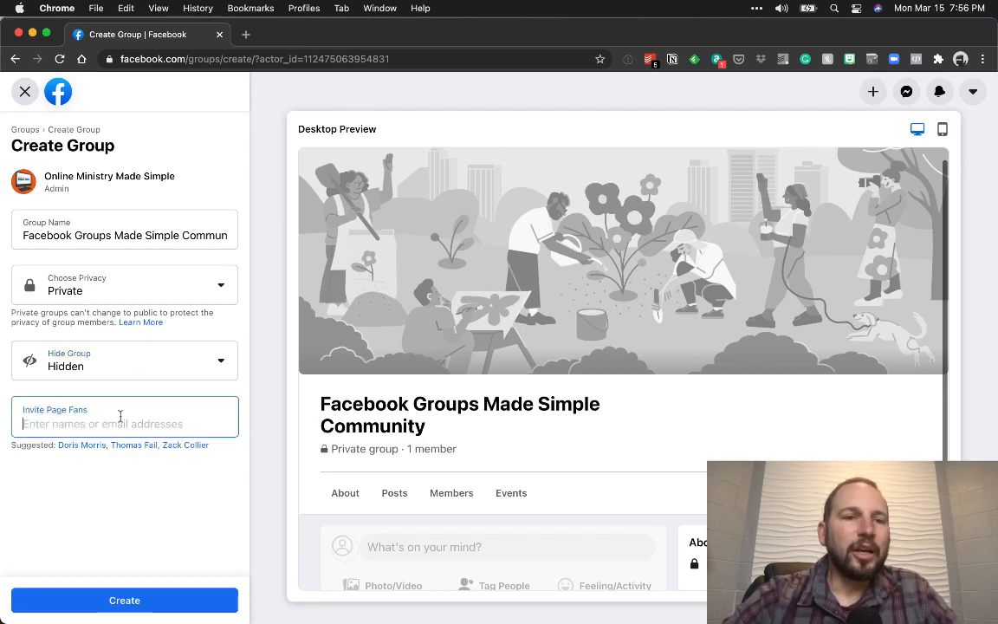
{"action": "left_click", "coordinate": [7, 414]}
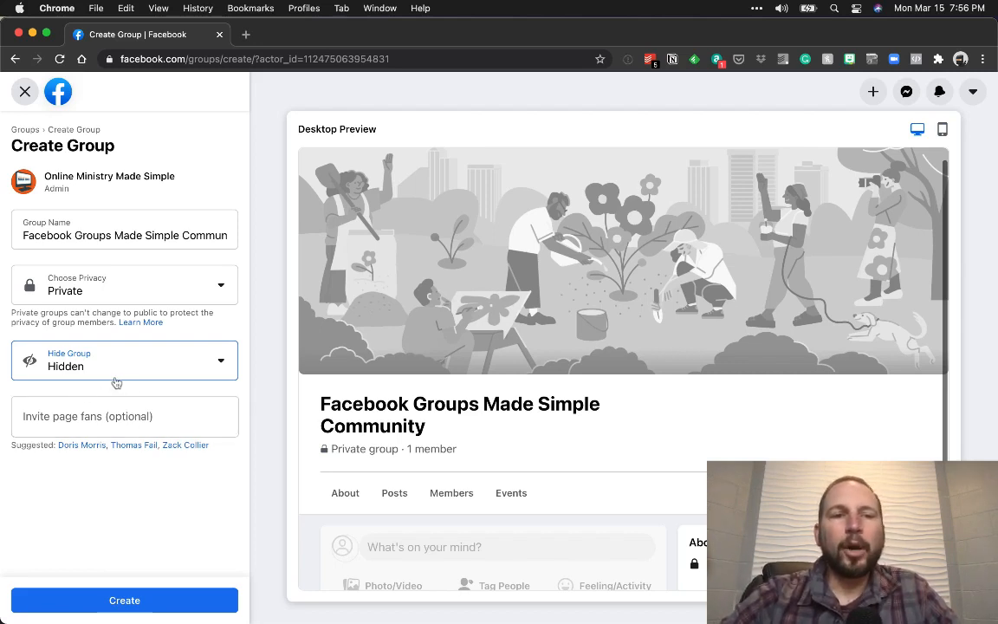
{"action": "scroll", "coordinate": [185, 548], "scroll_direction": "down", "scroll_amount": 1}
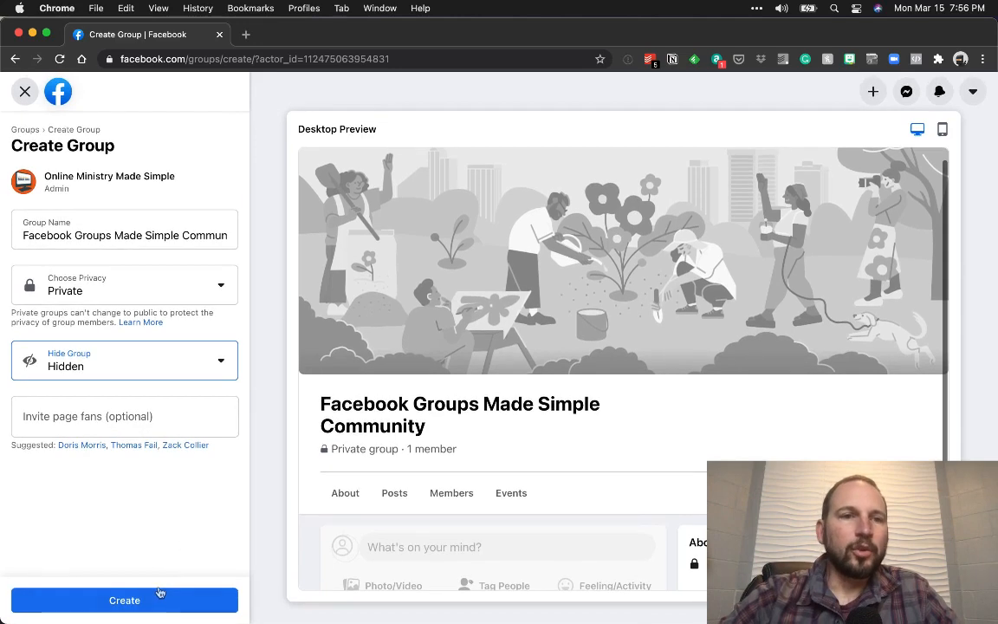
{"action": "left_click", "coordinate": [151, 598]}
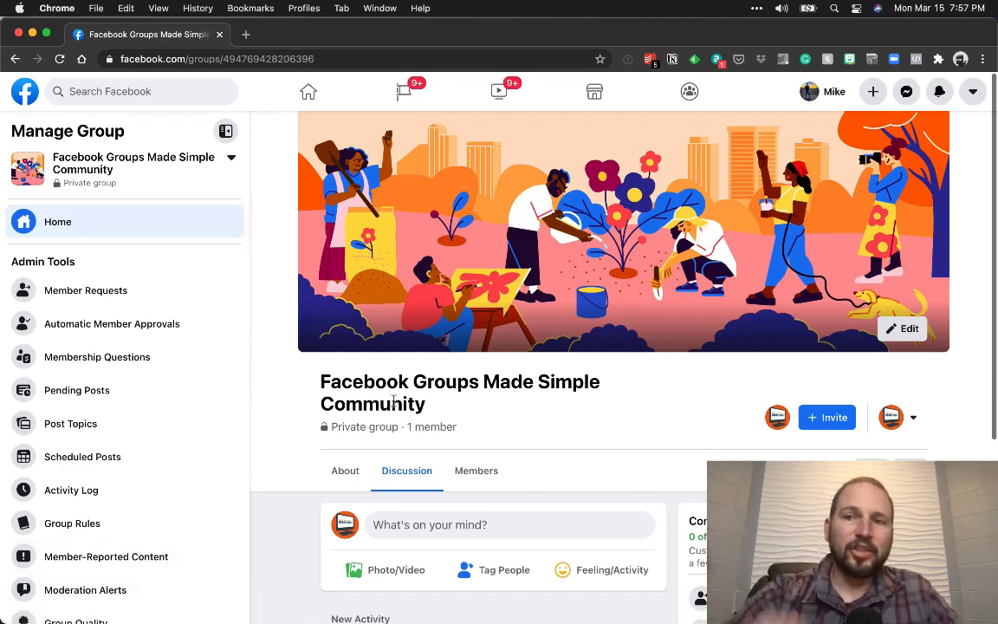
- Upload "Facebook Groups Made Simple (1).jpg" from Downloads as the group's cover photo, reposition it to show the whole logo, and save the changes
{"action": "left_click", "coordinate": [908, 329]}
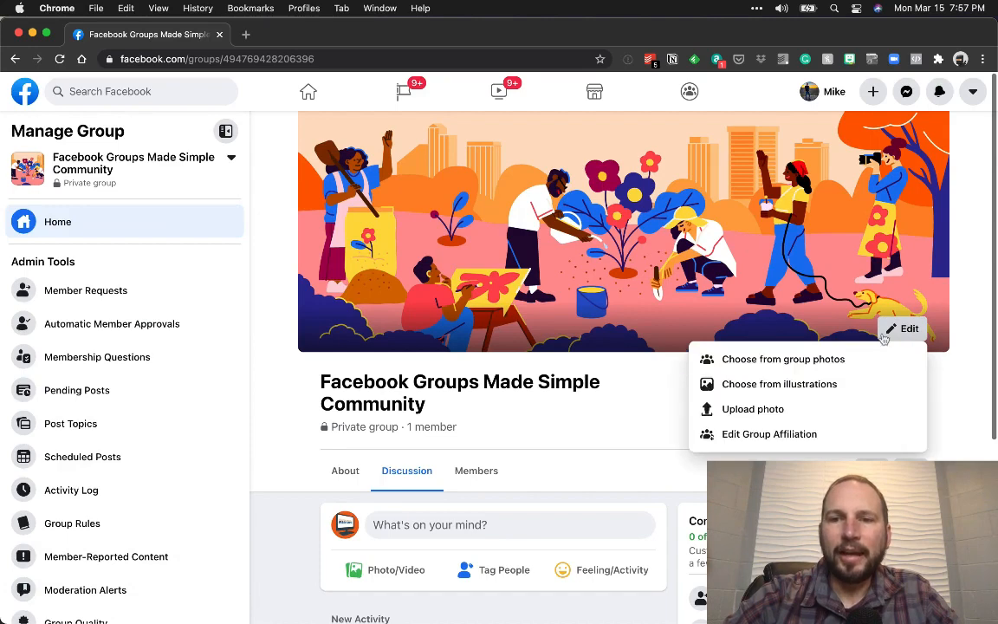
{"action": "left_click", "coordinate": [815, 410]}
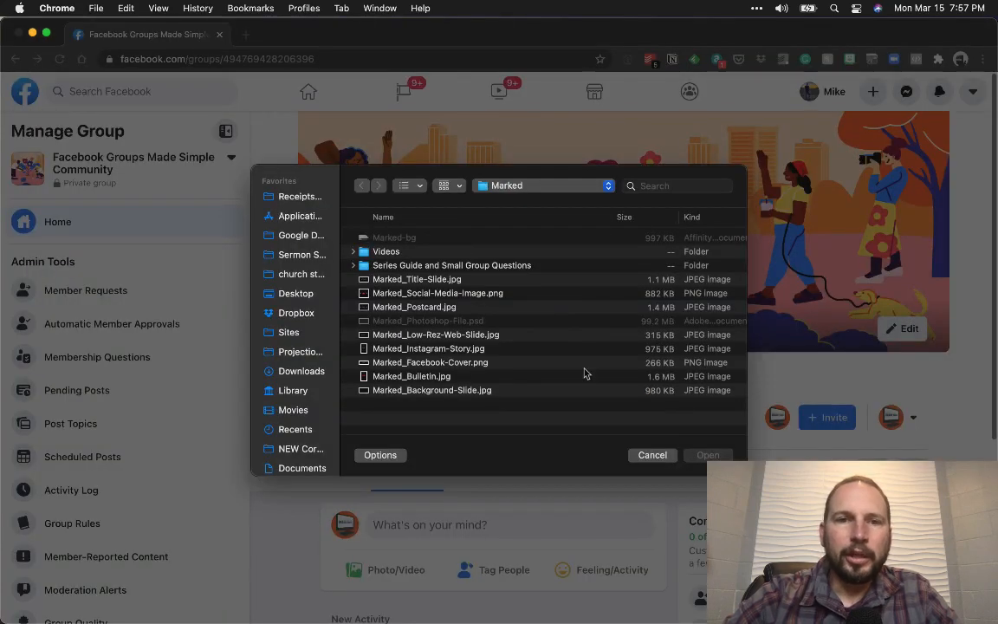
{"action": "left_click", "coordinate": [307, 371]}
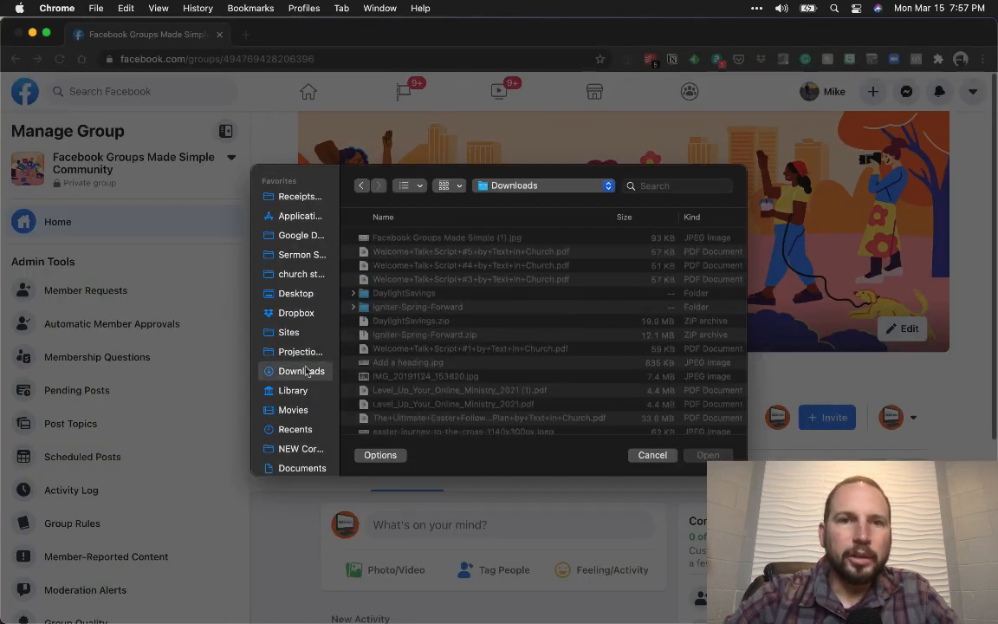
{"action": "double_click", "coordinate": [416, 237]}
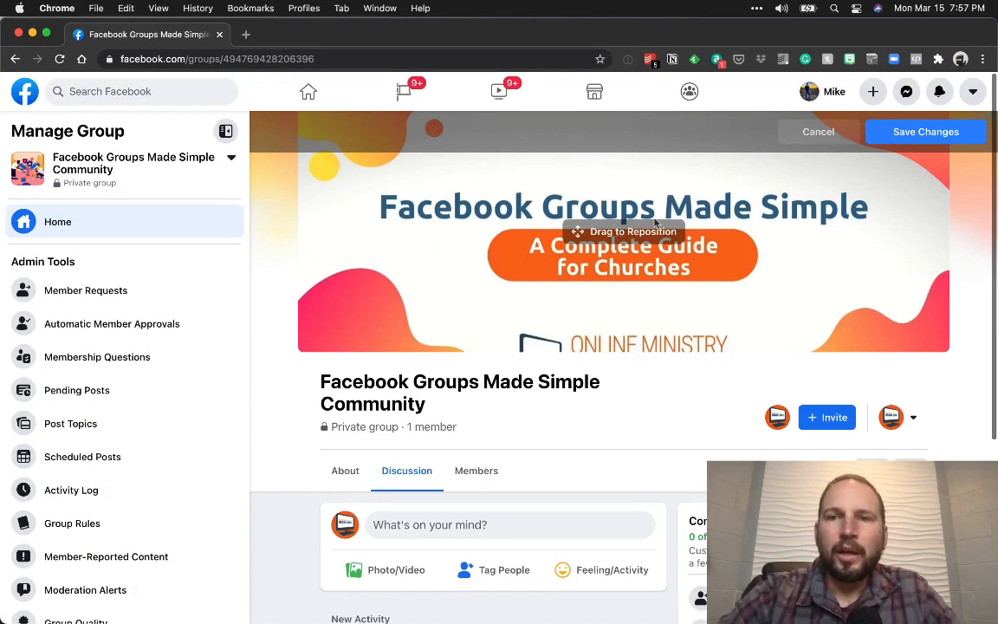
{"action": "left_click_drag", "start_coordinate": [875, 189], "coordinate": [875, 144]}
{"action": "left_click", "coordinate": [936, 132]}
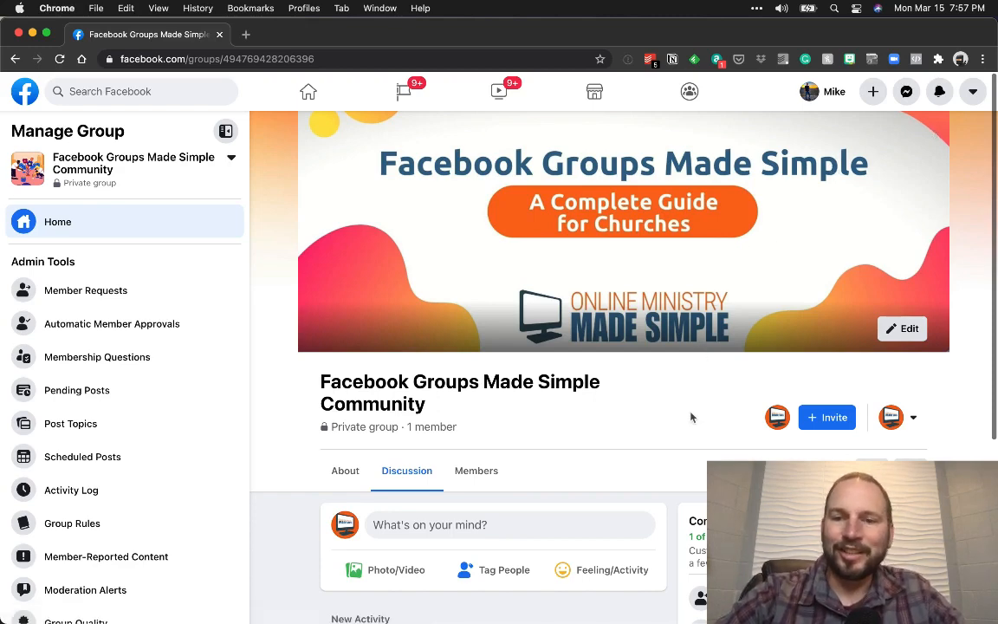
- Add a group description beginning "This group is to create community for people using Facebook Groups. We want"
{"action": "scroll", "coordinate": [759, 387], "scroll_direction": "down", "scroll_amount": 4}
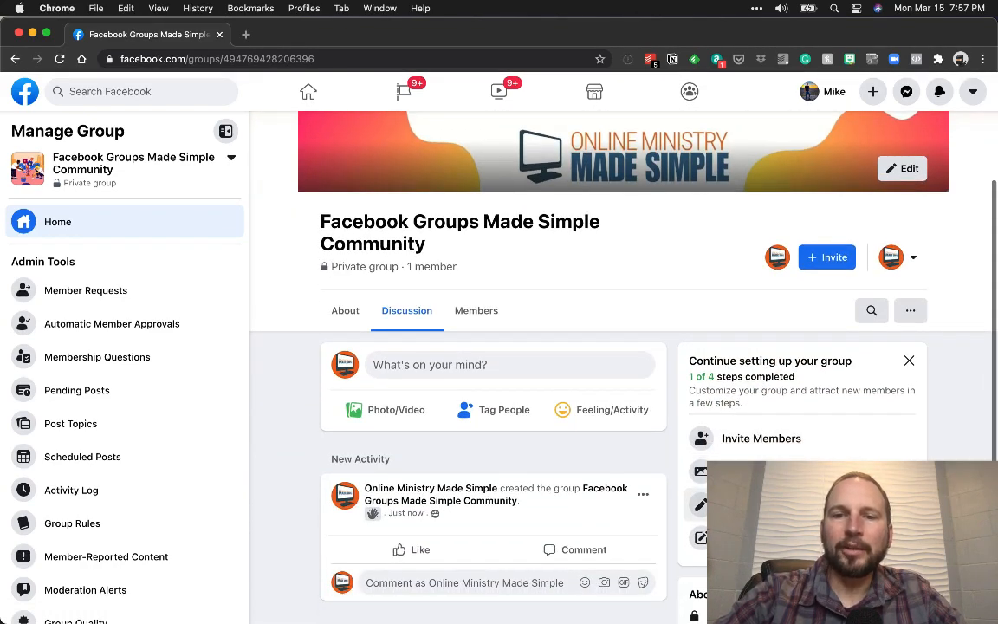
{"action": "left_click", "coordinate": [711, 505]}
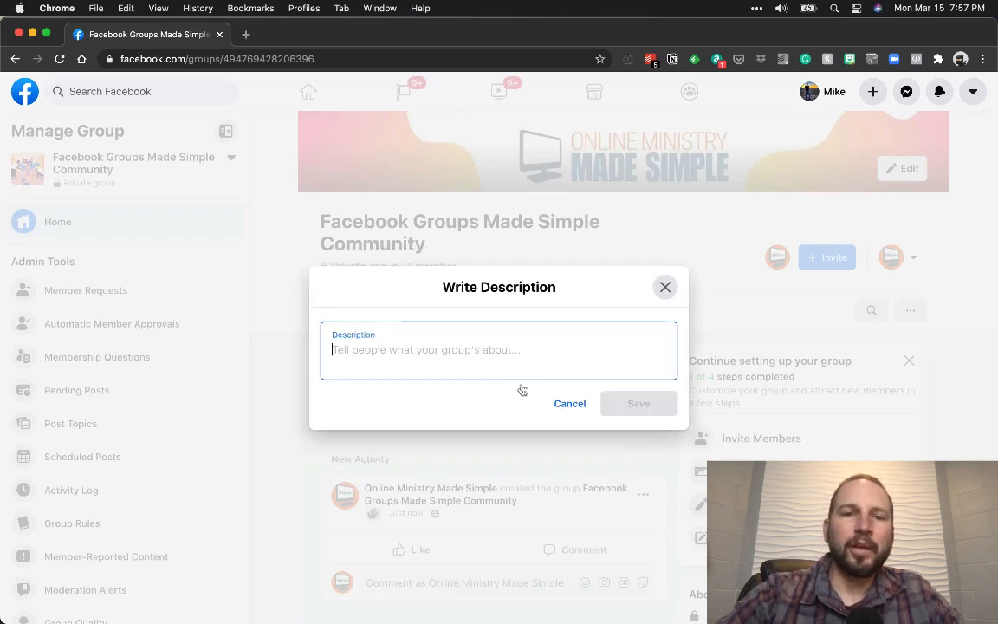
{"action": "type", "text": "This group is to s"}
{"action": "key", "text": "BackSpace"}
{"action": "key", "text": "BackSpace"}
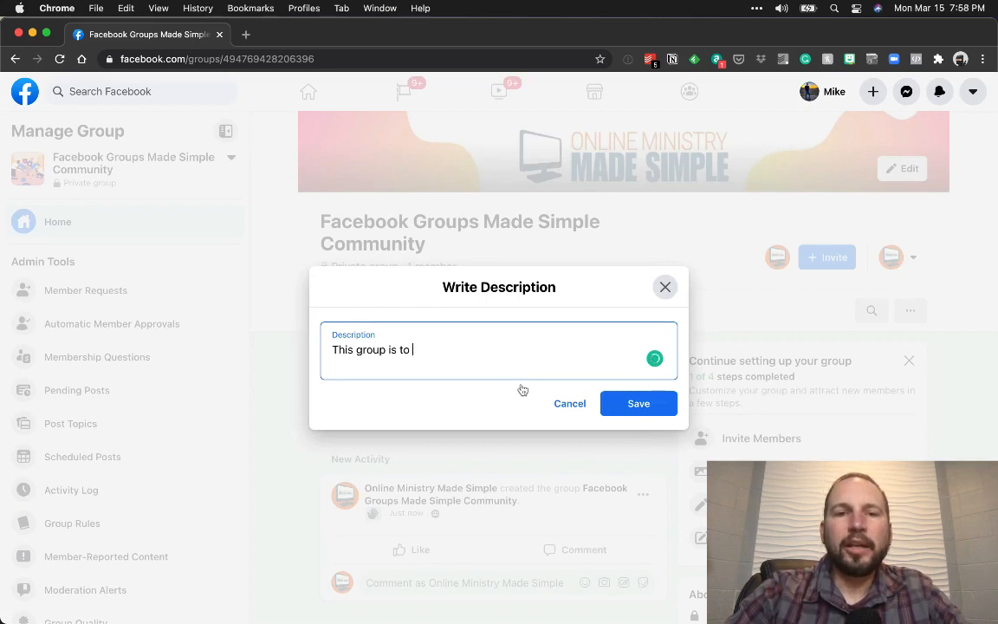
{"action": "type", "text": "create communit"}
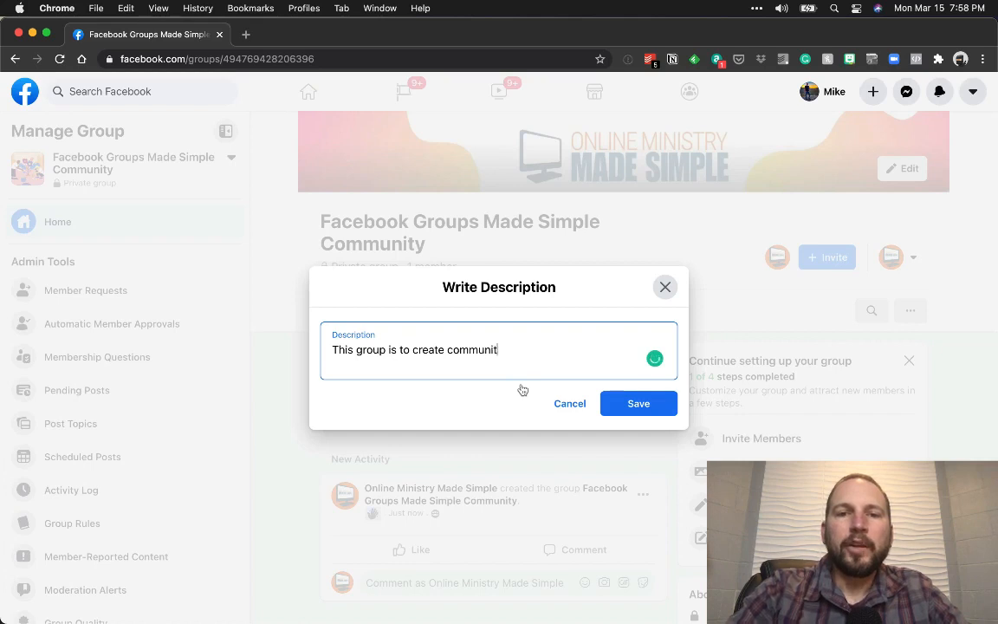
{"action": "type", "text": "y forr"}
{"action": "key", "text": "BackSpace"}
{"action": "key", "text": "BackSpace"}
{"action": "type", "text": "people using Fac"}
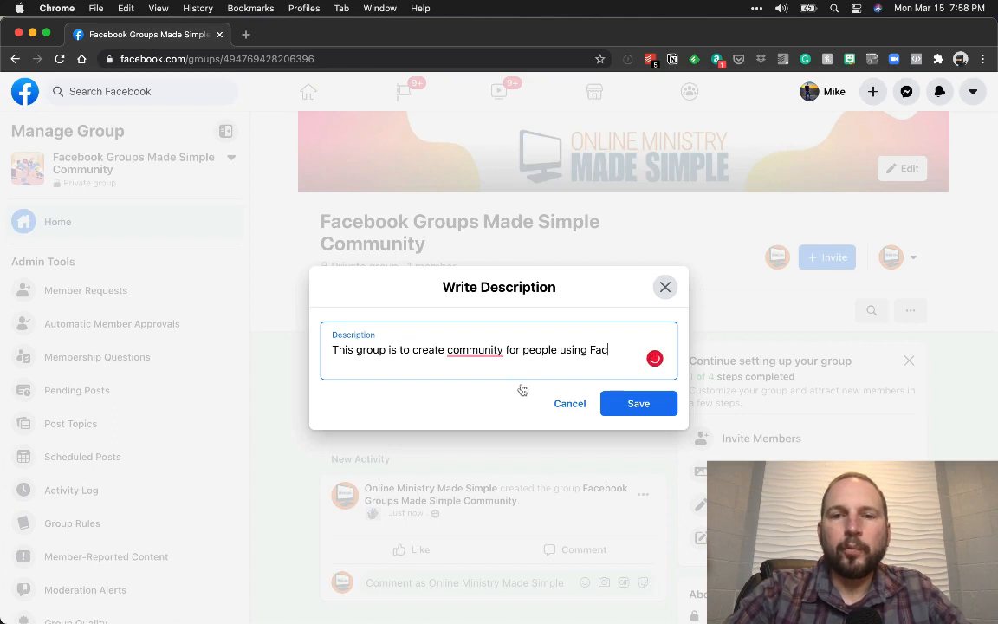
{"action": "type", "text": "ebook Groups. We want "}
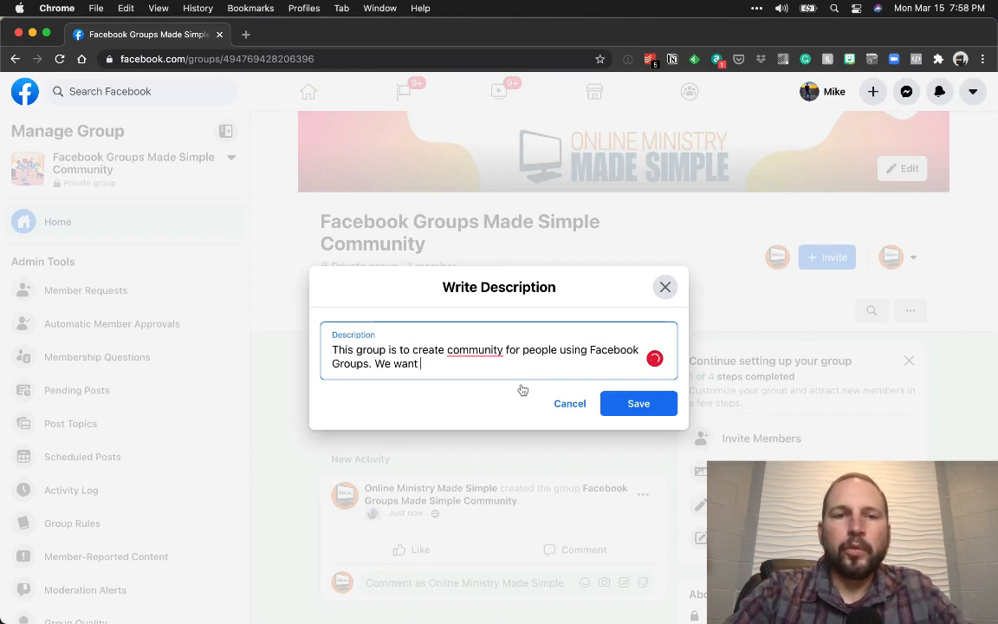
- Continue the description with "this to be a place where you can ask questions and find answers."
{"action": "type", "text": "this to be a plac"}
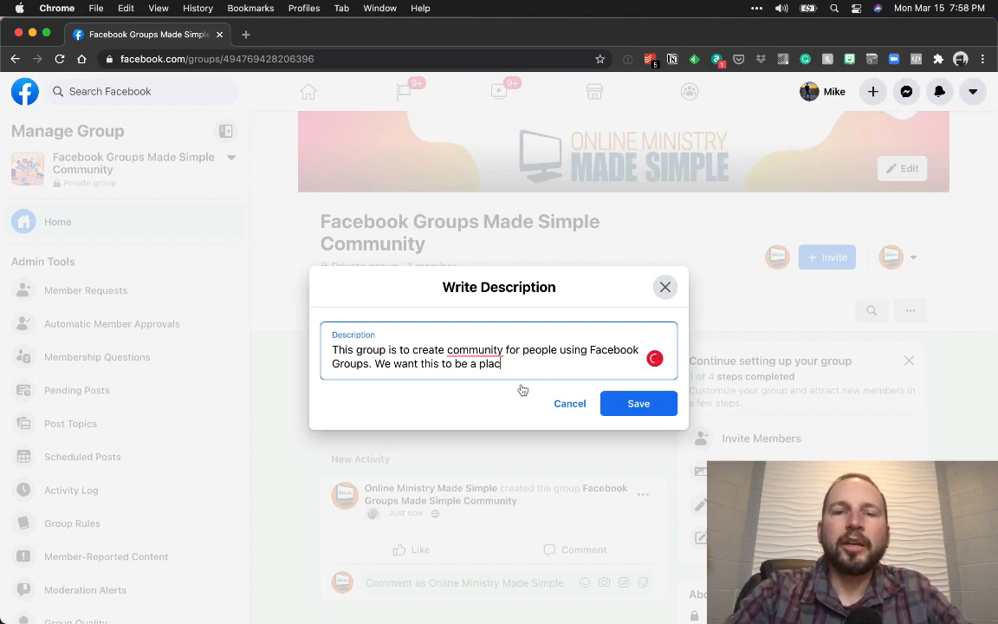
{"action": "type", "text": "e where you can"}
{"action": "type", "text": "ask question"}
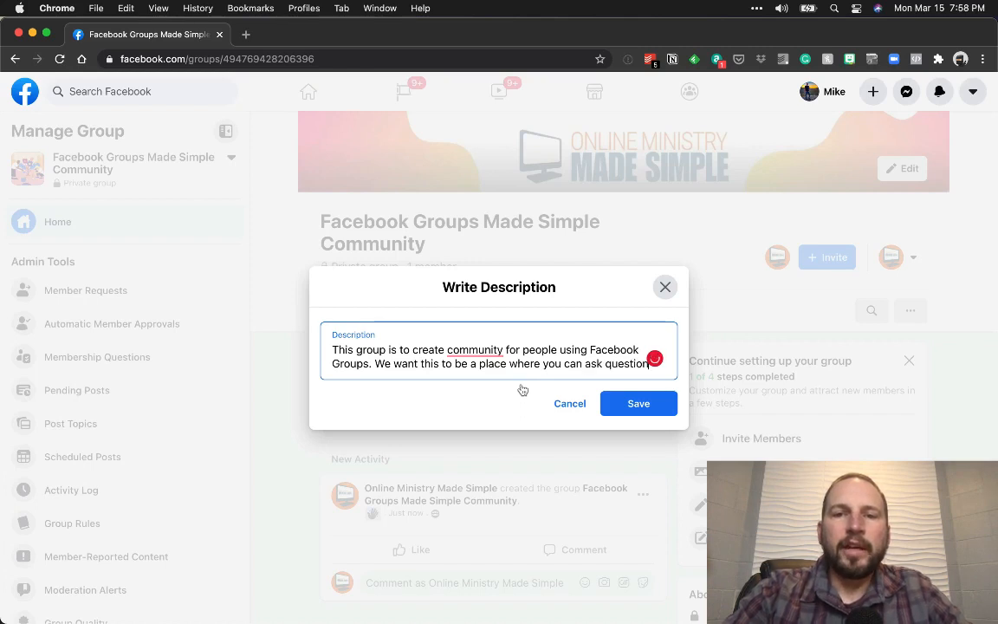
{"action": "type", "text": "s aand find ans"}
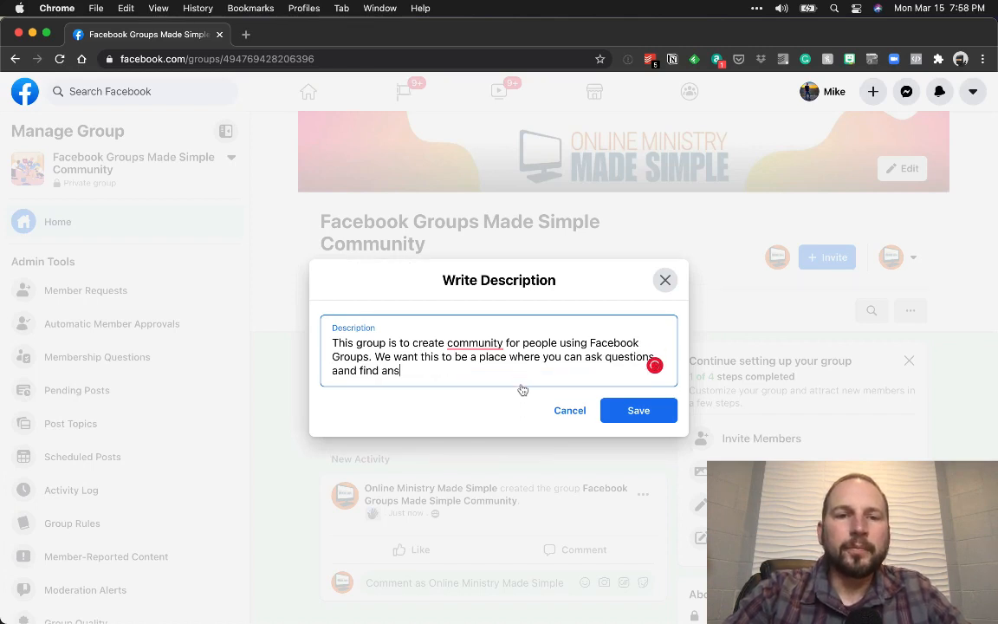
{"action": "type", "text": "werrs"}
{"action": "key", "text": "BackSpace"}
{"action": "key", "text": "BackSpace"}
{"action": "type", "text": "s."}
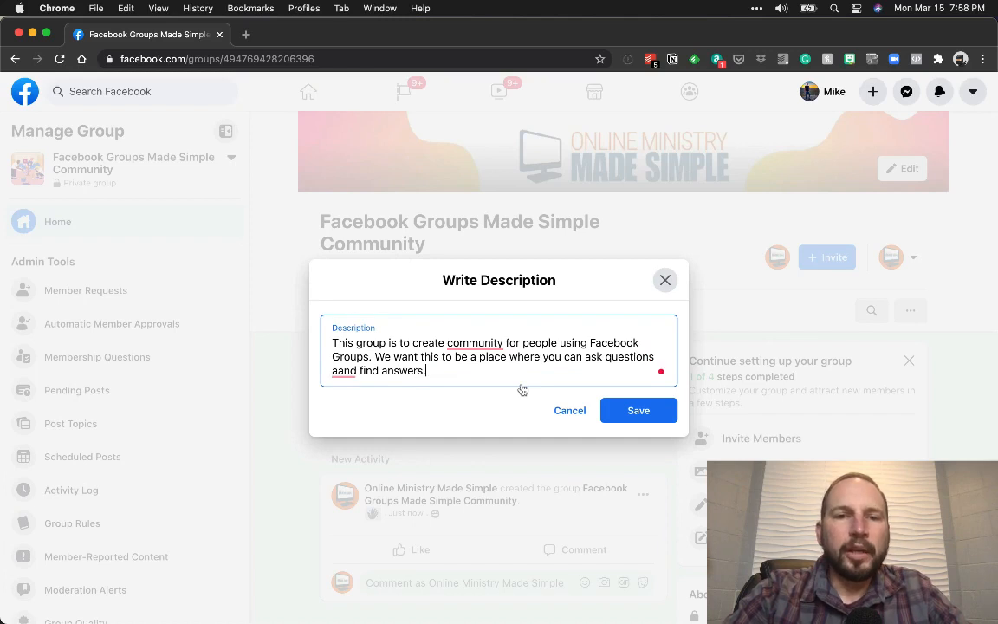
- Accept the Grammarly corrections "a community" and "and" in the description, and save it
{"action": "mouse_move", "coordinate": [468, 345]}
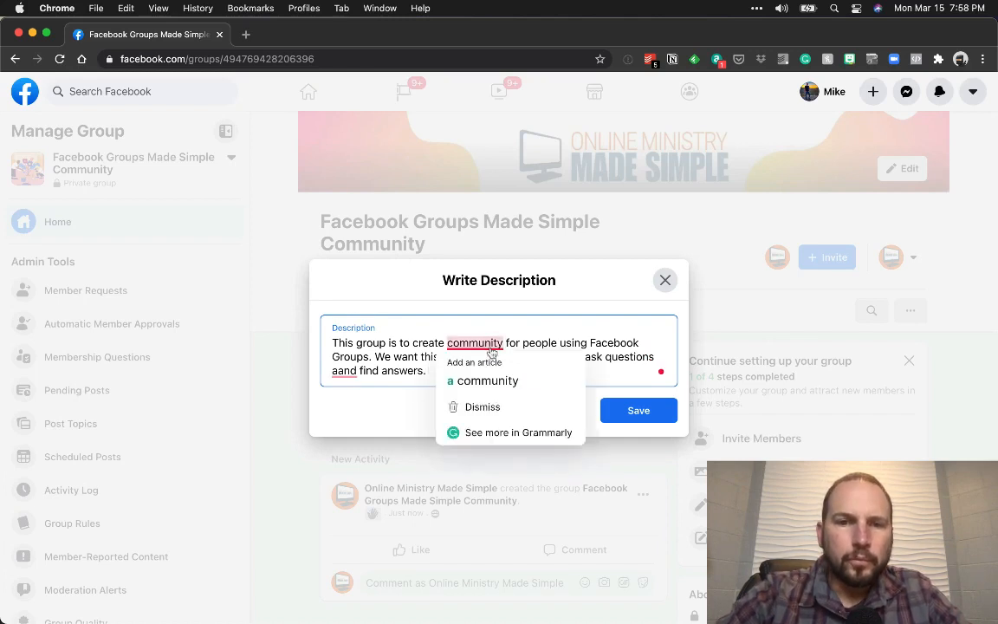
{"action": "left_click", "coordinate": [485, 381]}
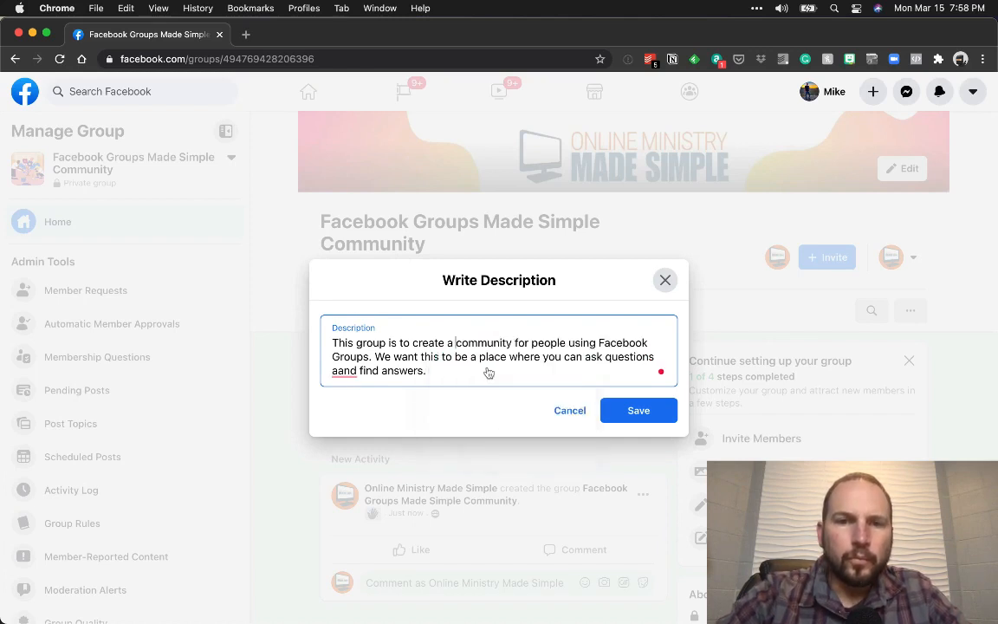
{"action": "mouse_move", "coordinate": [341, 370]}
{"action": "left_click", "coordinate": [347, 397]}
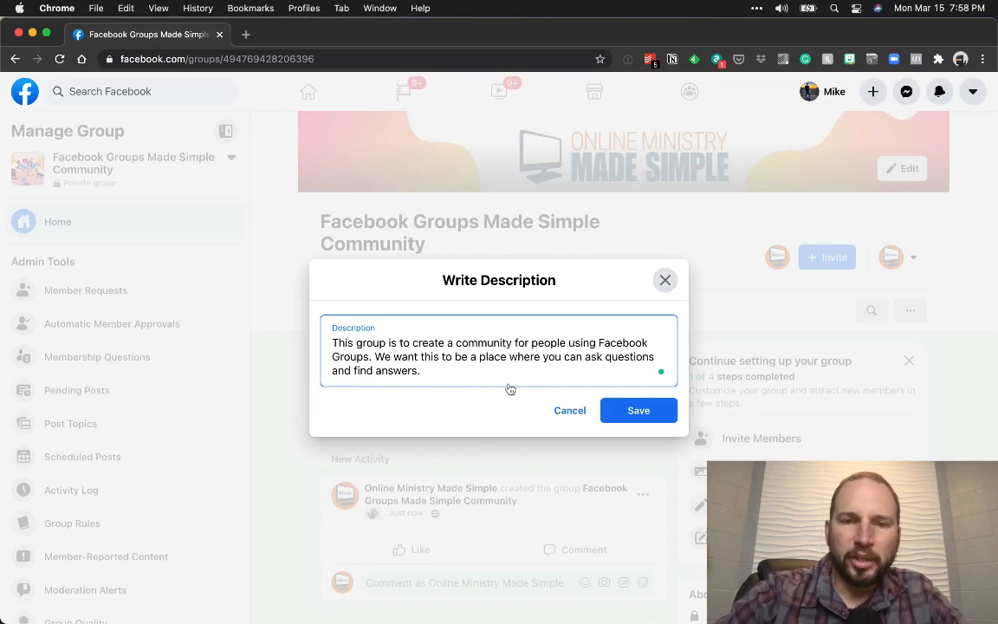
{"action": "left_click", "coordinate": [633, 413]}
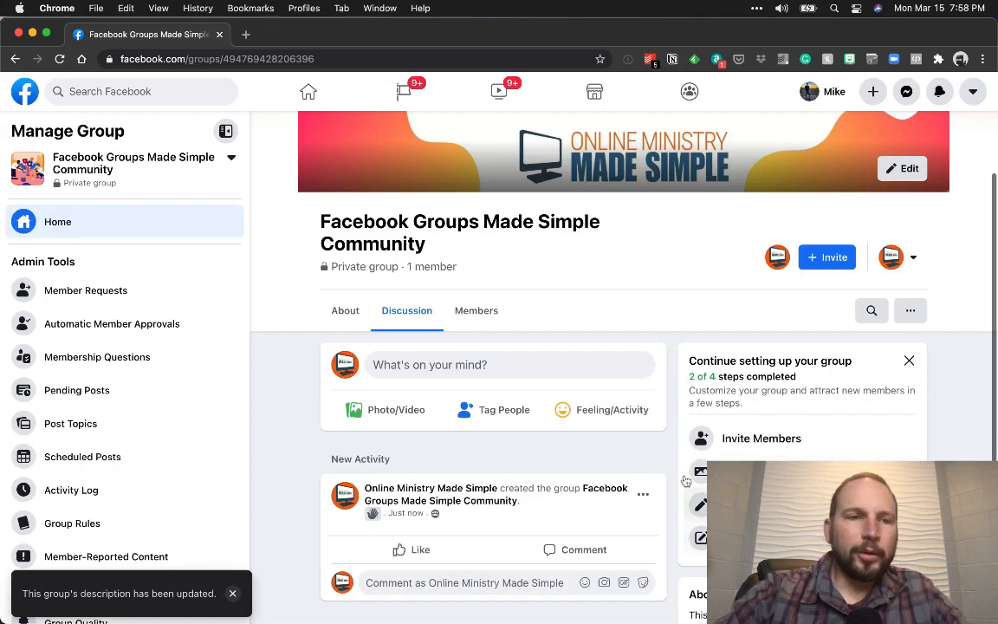
- Switch the identity used to interact in the group to the personal profile
{"action": "scroll", "coordinate": [427, 320], "scroll_direction": "up", "scroll_amount": 3}
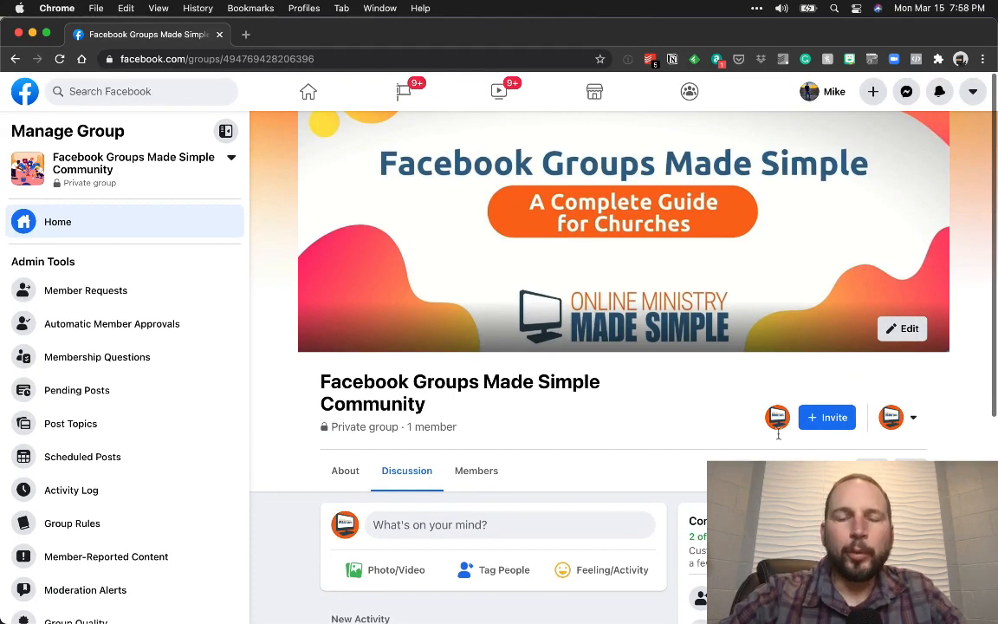
{"action": "mouse_move", "coordinate": [778, 418]}
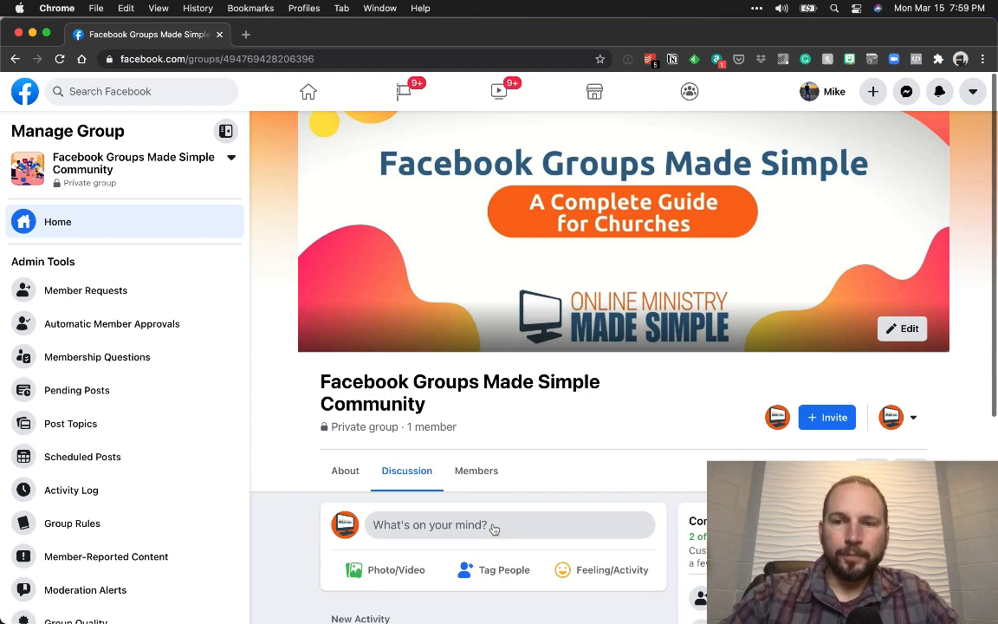
{"action": "left_click", "coordinate": [901, 417]}
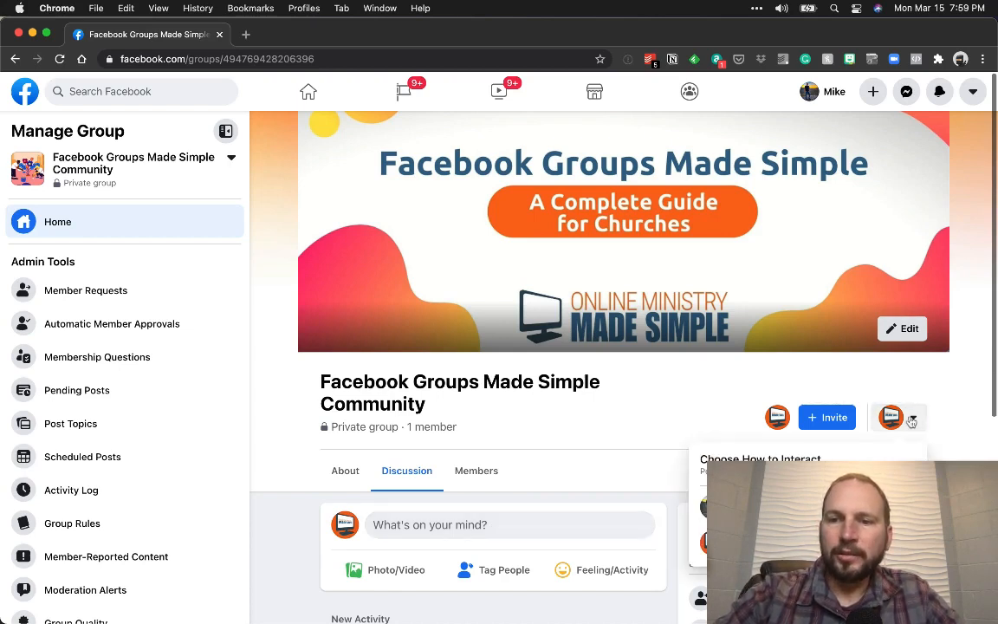
{"action": "left_click", "coordinate": [815, 507]}
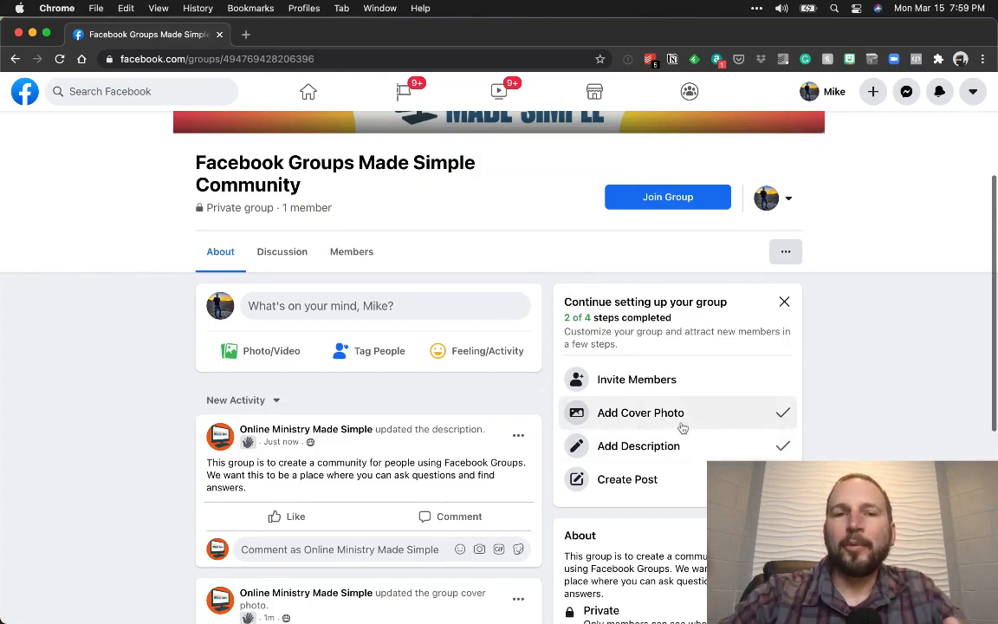
- Look over the group as the personal profile and switch the interaction identity back to the Online Ministry Made Simple page
{"action": "scroll", "coordinate": [495, 409], "scroll_direction": "up", "scroll_amount": 3}
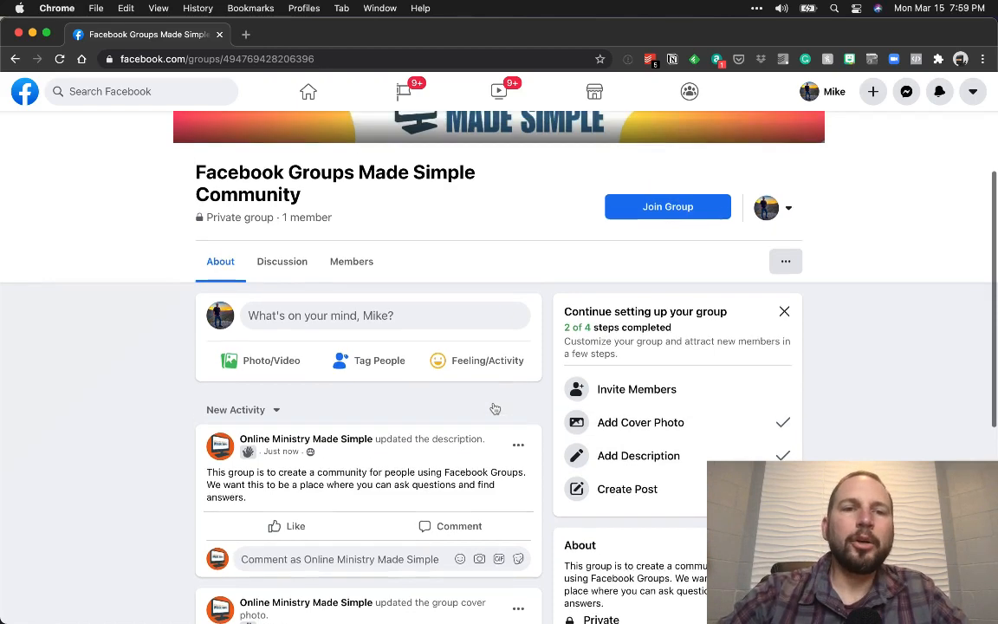
{"action": "scroll", "coordinate": [494, 408], "scroll_direction": "up", "scroll_amount": 1}
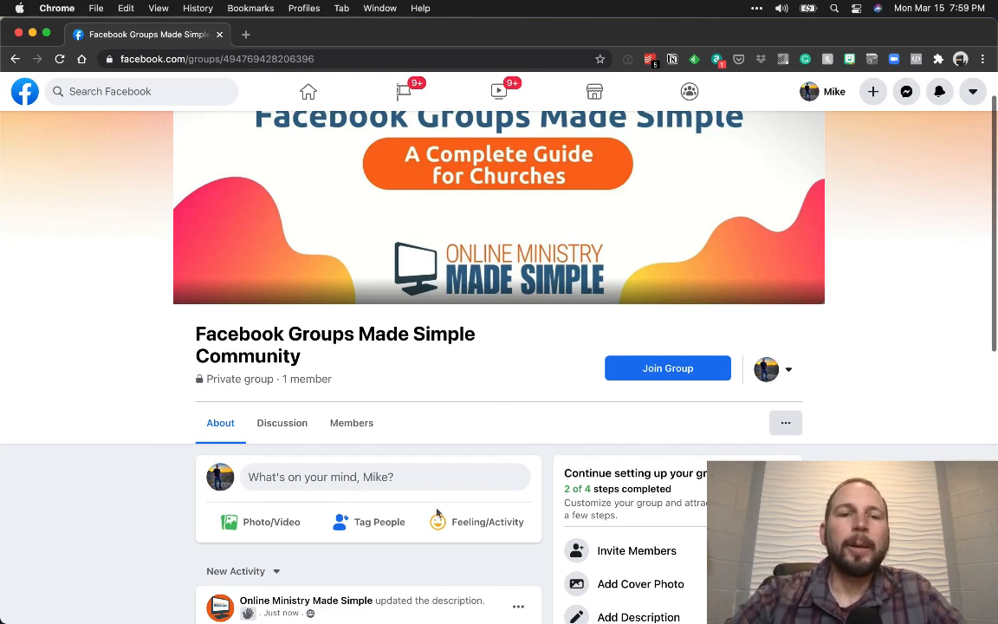
{"action": "scroll", "coordinate": [440, 511], "scroll_direction": "down", "scroll_amount": 1}
{"action": "scroll", "coordinate": [437, 515], "scroll_direction": "down", "scroll_amount": 2}
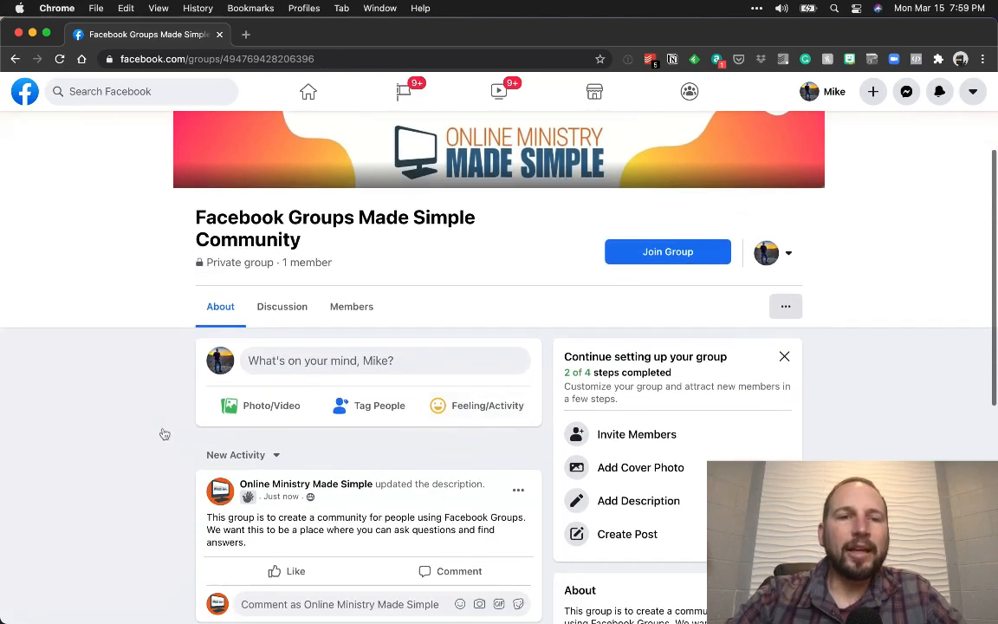
{"action": "scroll", "coordinate": [247, 481], "scroll_direction": "down", "scroll_amount": 3}
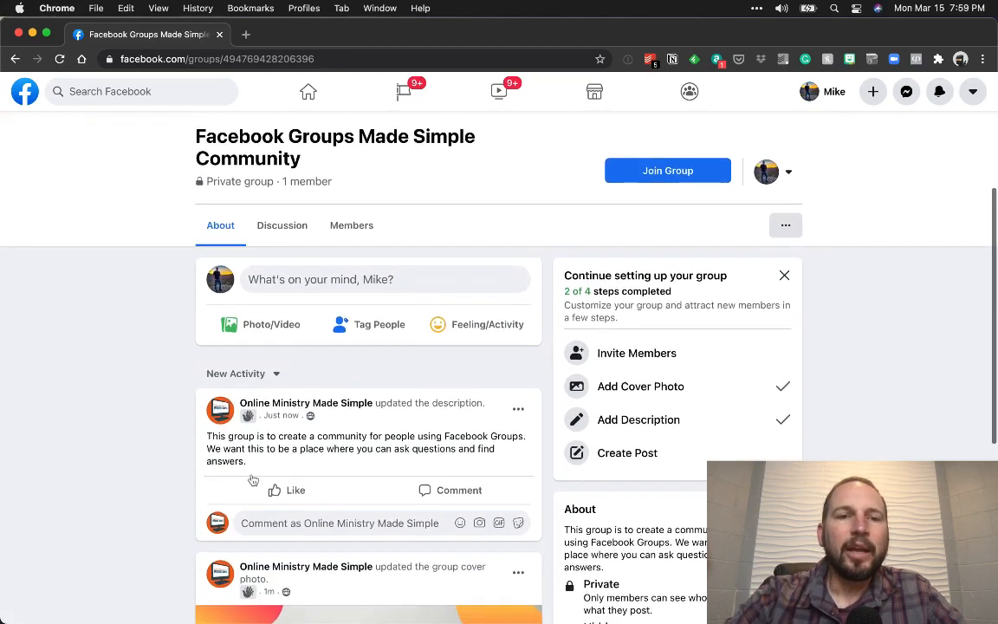
{"action": "scroll", "coordinate": [253, 479], "scroll_direction": "up", "scroll_amount": 5}
{"action": "scroll", "coordinate": [253, 479], "scroll_direction": "up", "scroll_amount": 3}
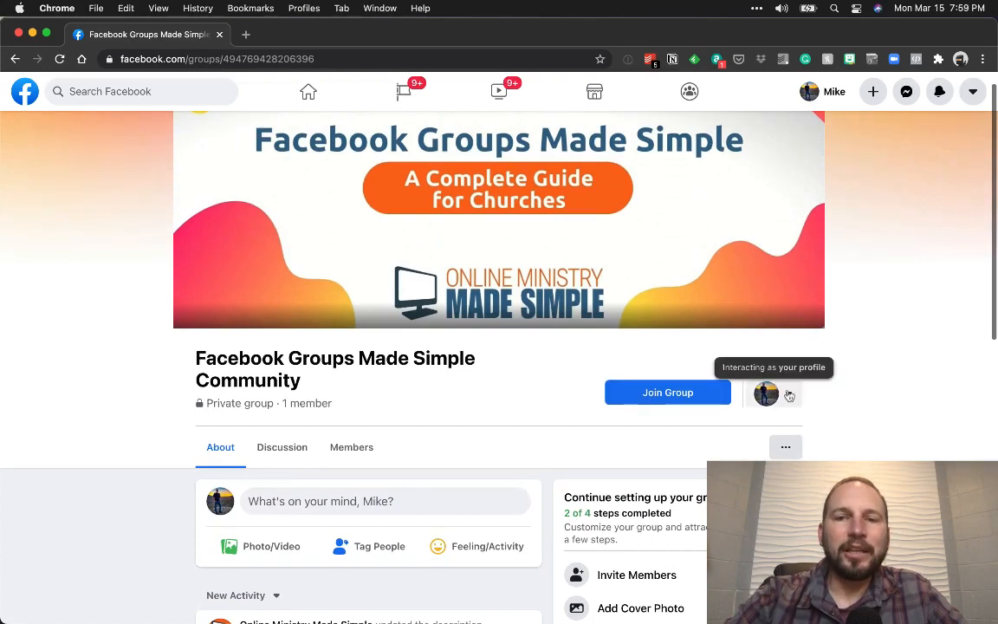
{"action": "left_click", "coordinate": [784, 394]}
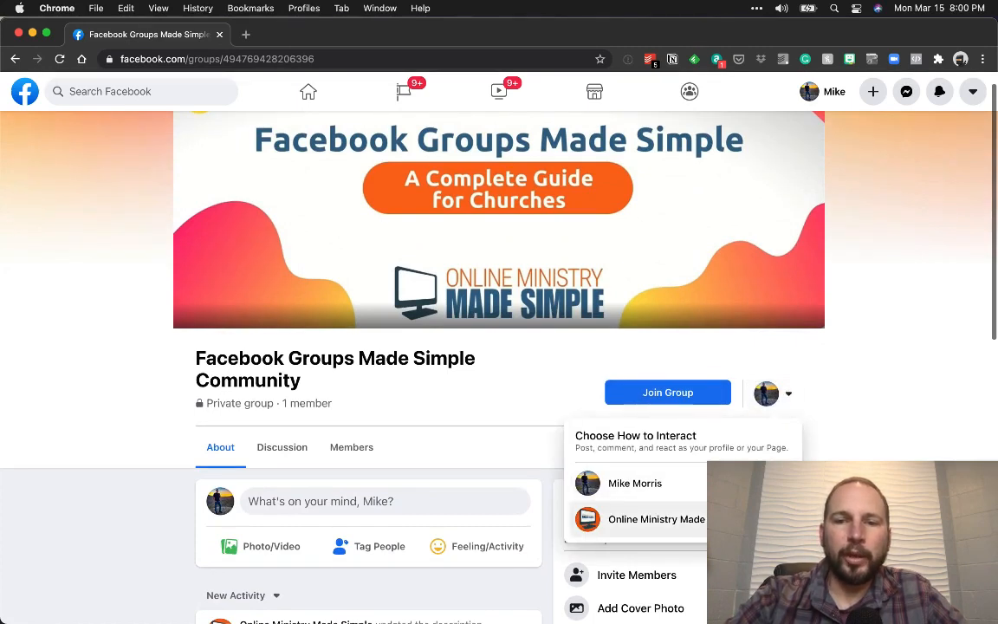
{"action": "left_click", "coordinate": [726, 520]}
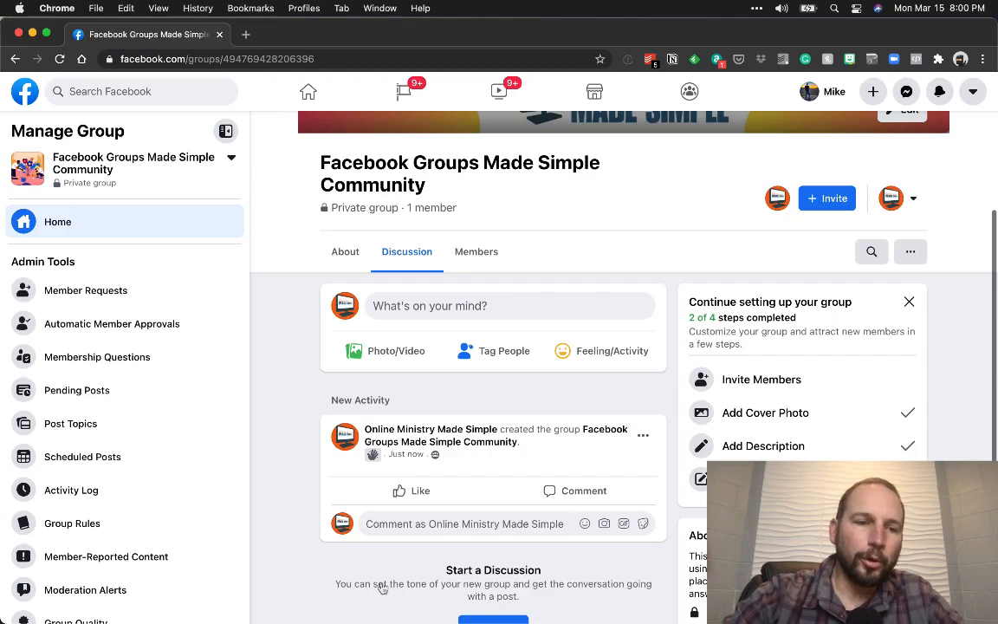
- Examine the group's admin tools, including the member requests with their filters and the automatic member approvals
{"action": "scroll", "coordinate": [173, 552], "scroll_direction": "down", "scroll_amount": 3}
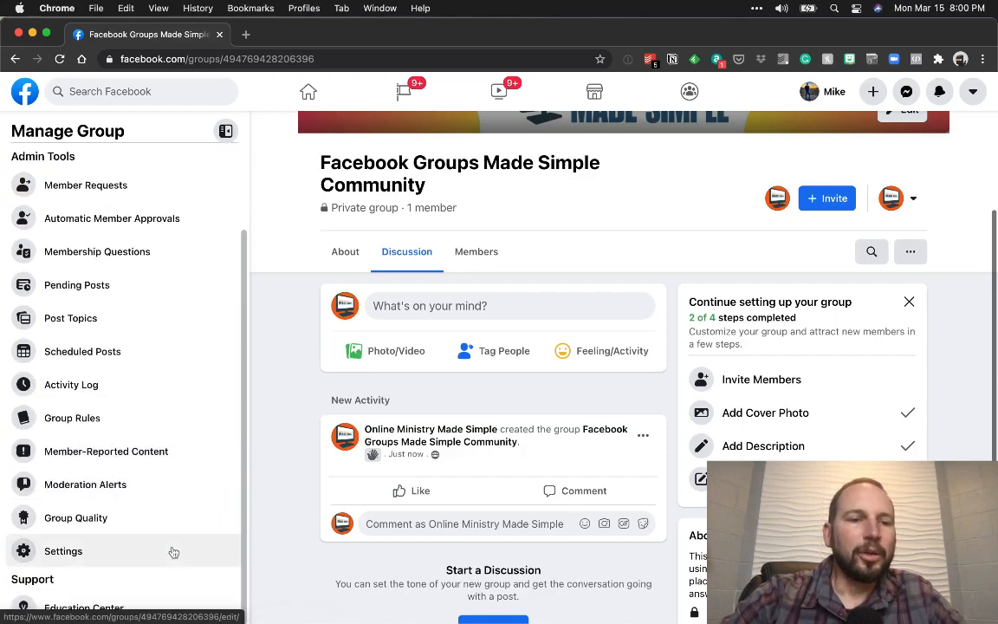
{"action": "scroll", "coordinate": [173, 552], "scroll_direction": "up", "scroll_amount": 3}
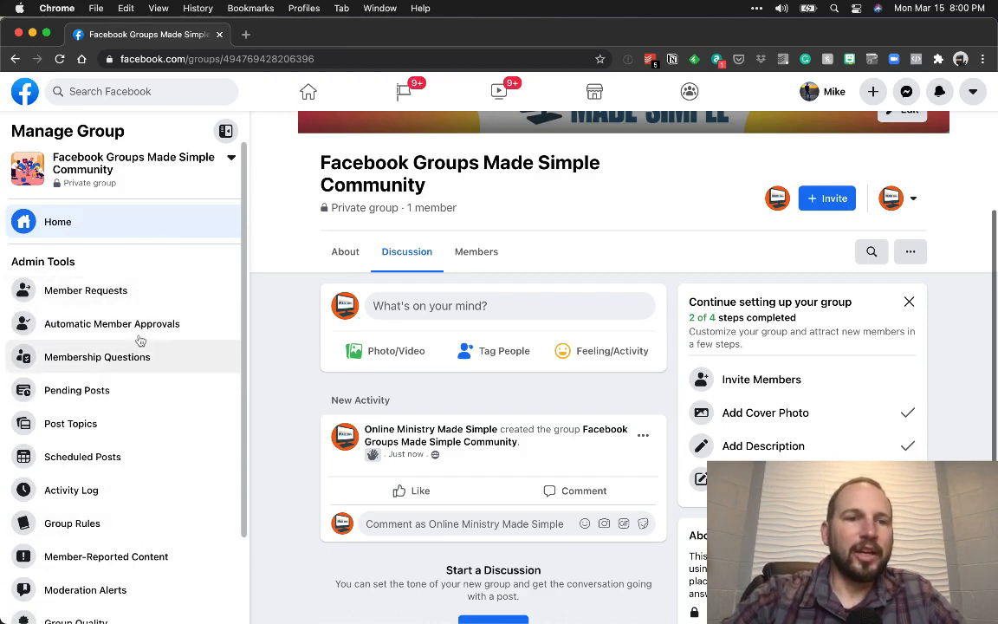
{"action": "left_click", "coordinate": [145, 294]}
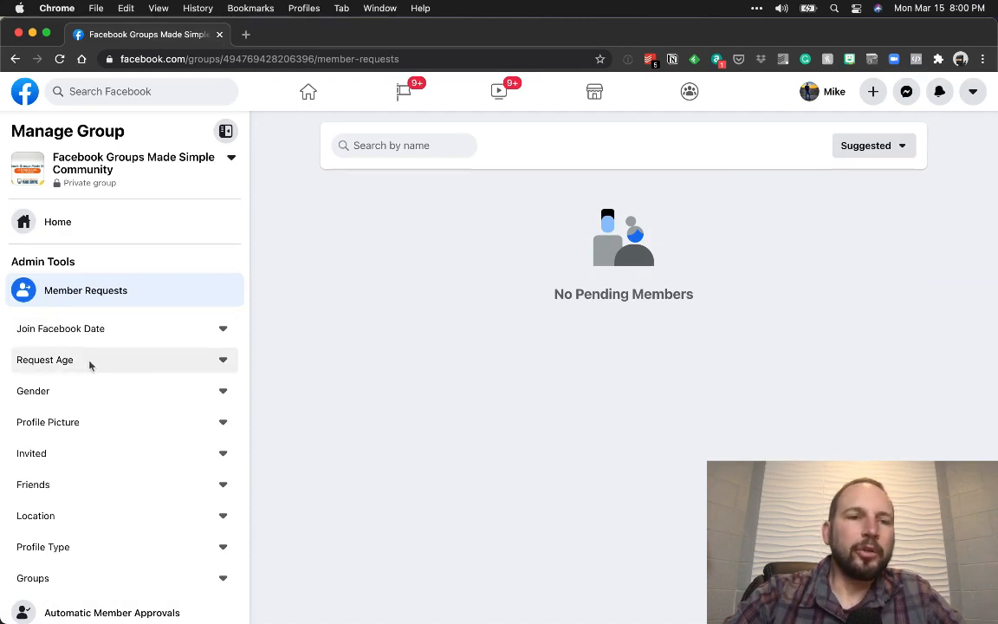
{"action": "scroll", "coordinate": [99, 367], "scroll_direction": "down", "scroll_amount": 2}
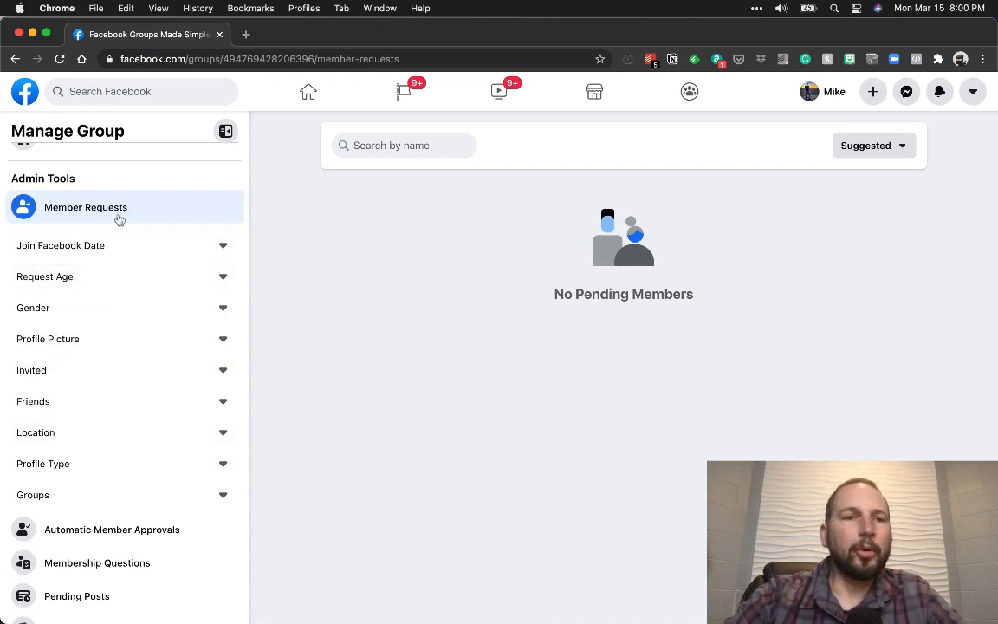
{"action": "left_click", "coordinate": [112, 530]}
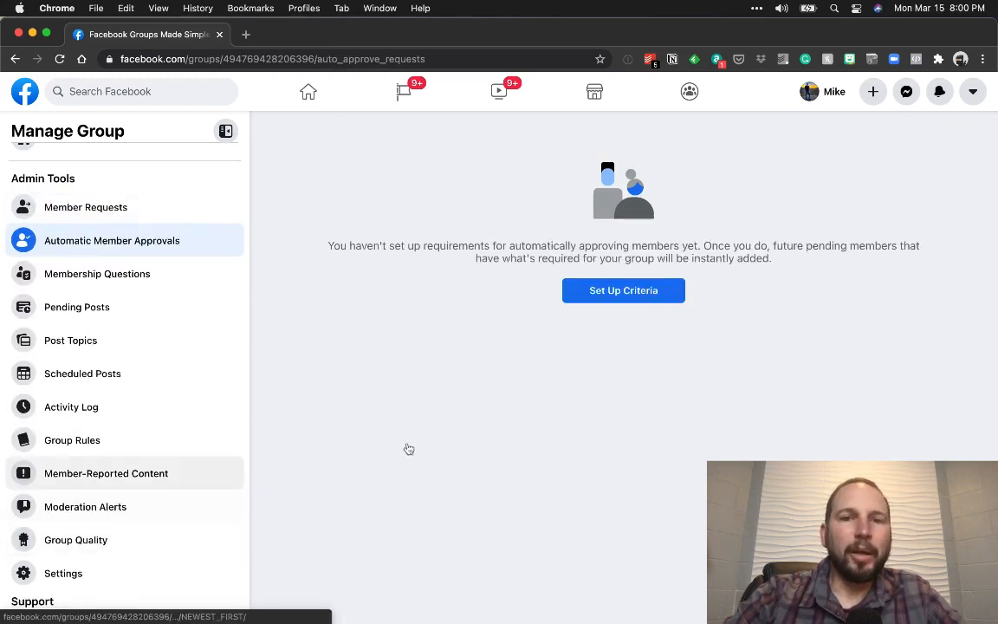
- Set up an automatic member approval criterion requiring a current city within 25 miles of Galax, Virginia
{"action": "left_click", "coordinate": [624, 292]}
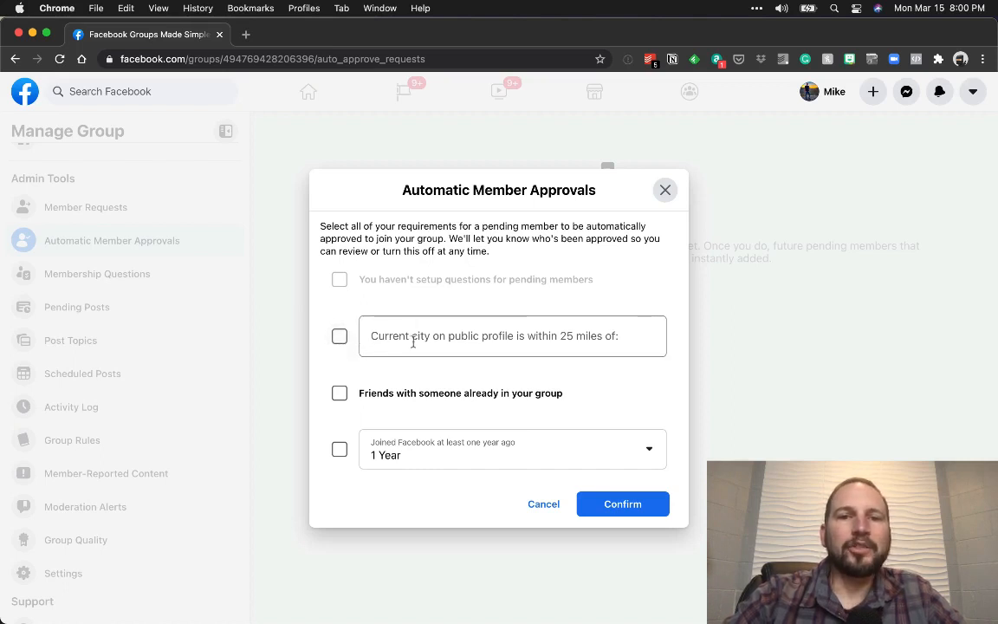
{"action": "left_click", "coordinate": [528, 332]}
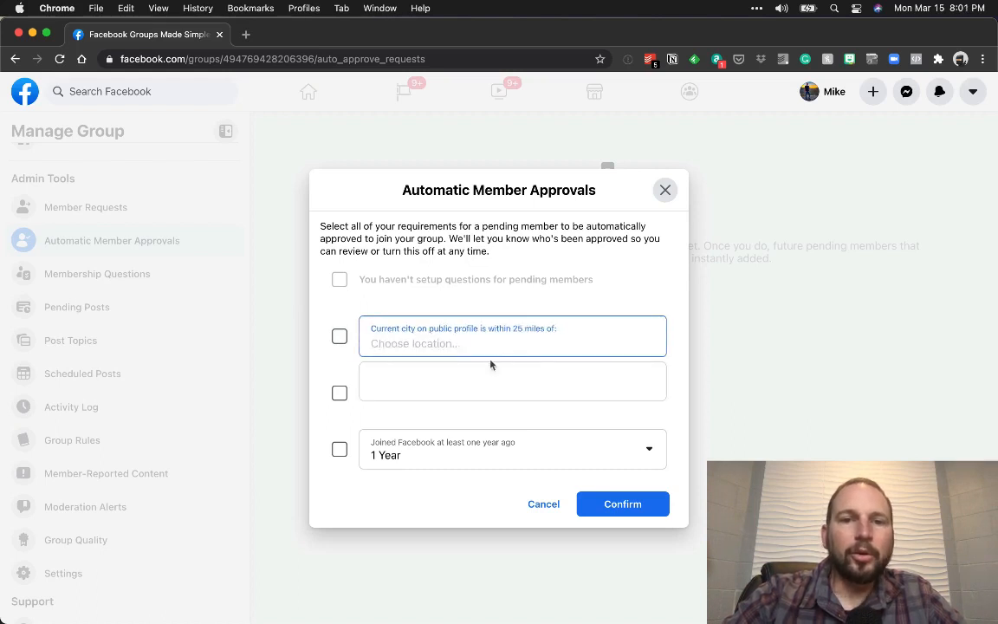
{"action": "left_click", "coordinate": [340, 336]}
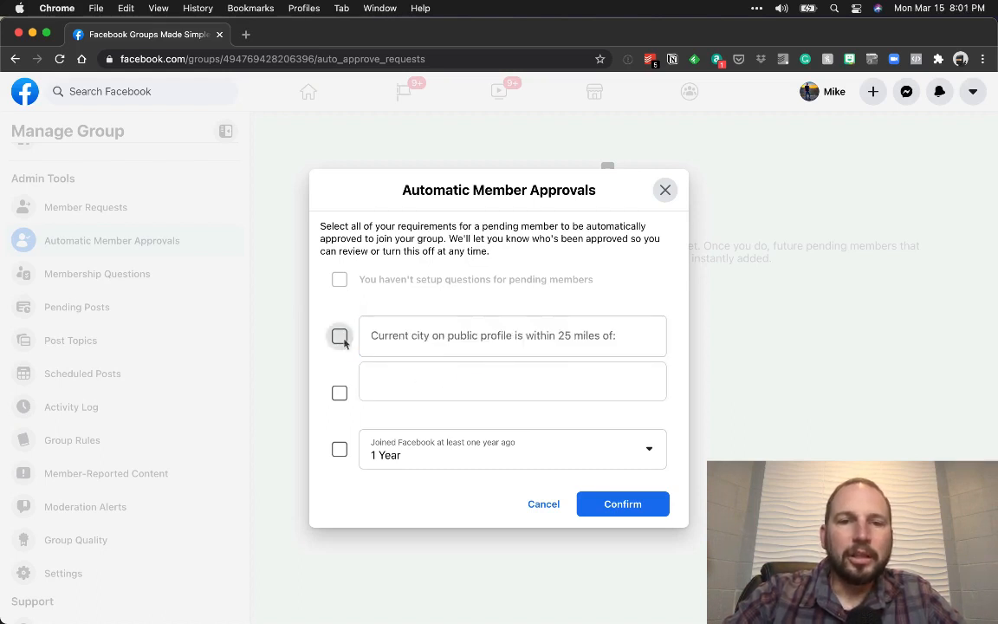
{"action": "left_click", "coordinate": [402, 344]}
{"action": "type", "text": "G"}
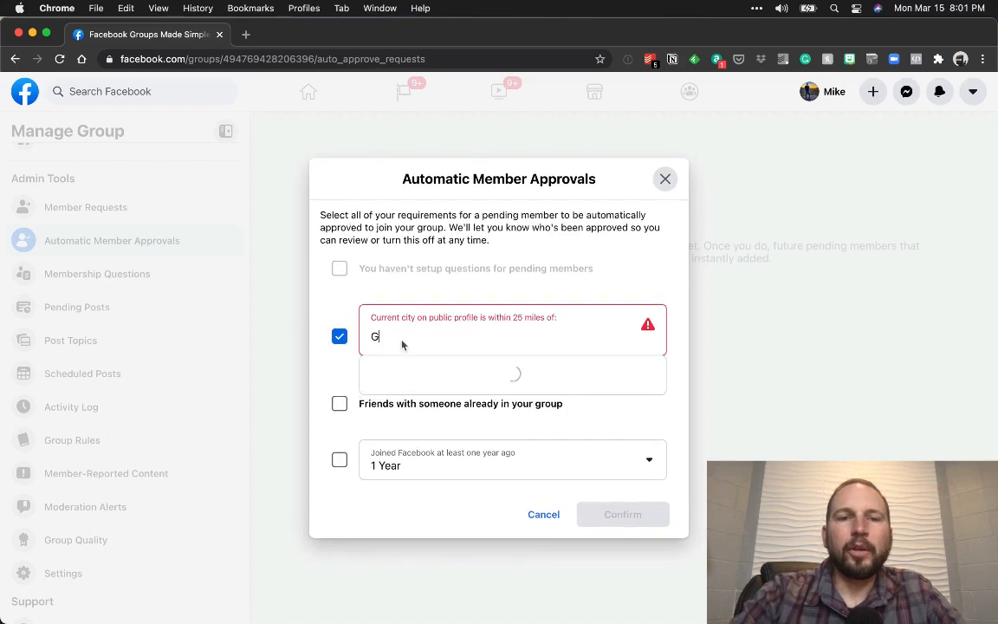
{"action": "type", "text": "alax,"}
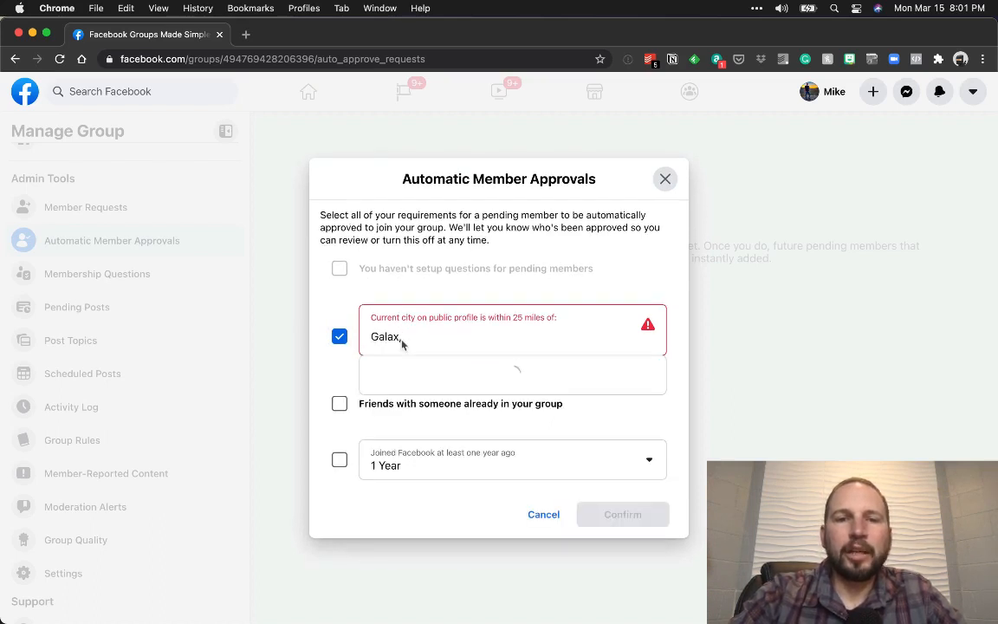
{"action": "type", "text": " V"}
{"action": "left_click", "coordinate": [408, 383]}
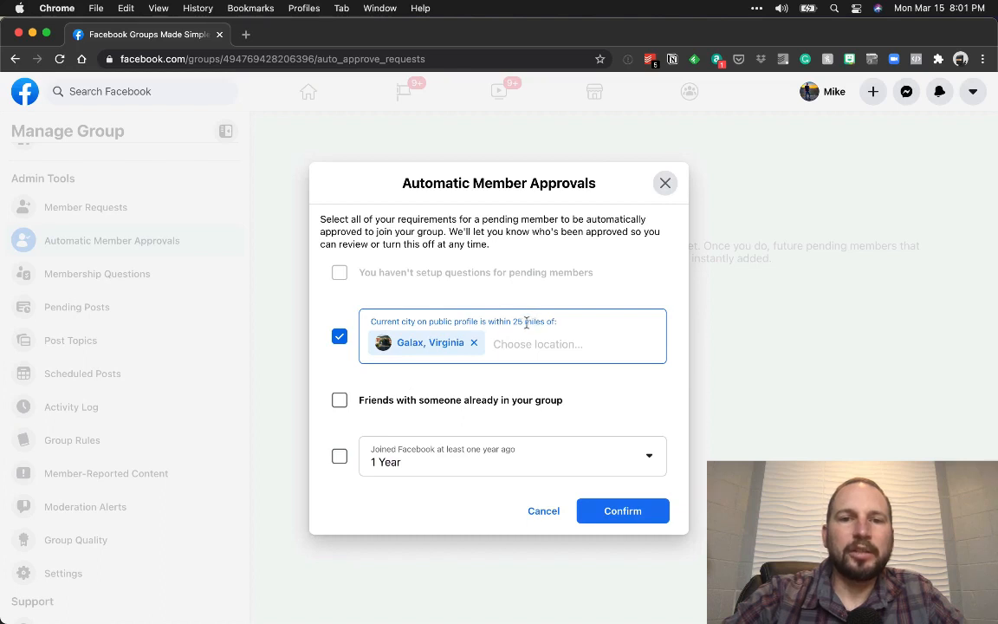
- Turn off the city requirement, check the Facebook account age choices, and cancel the automatic approval criteria
{"action": "left_click", "coordinate": [339, 336]}
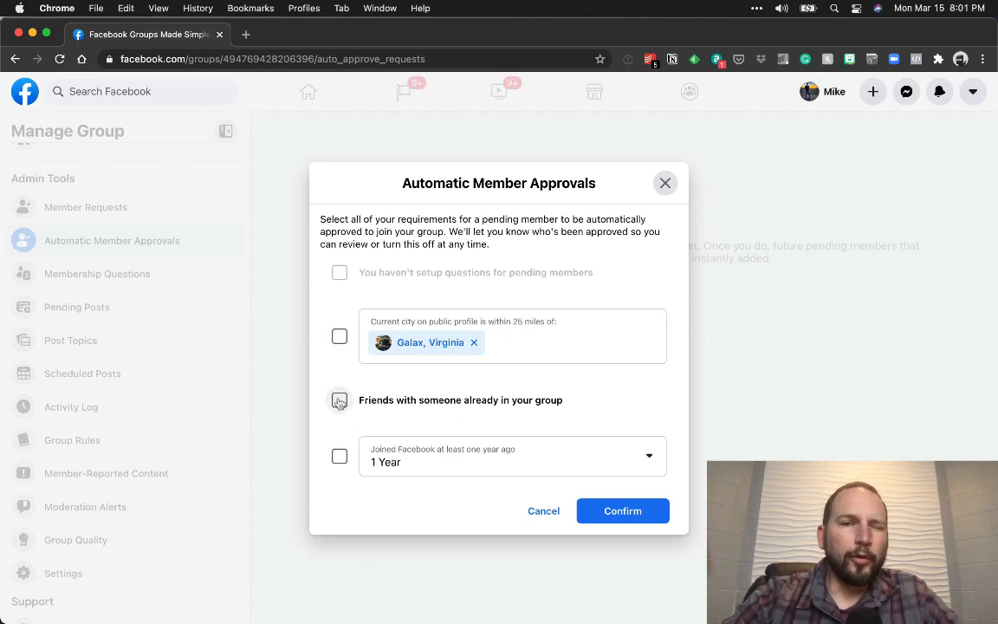
{"action": "left_click", "coordinate": [409, 467]}
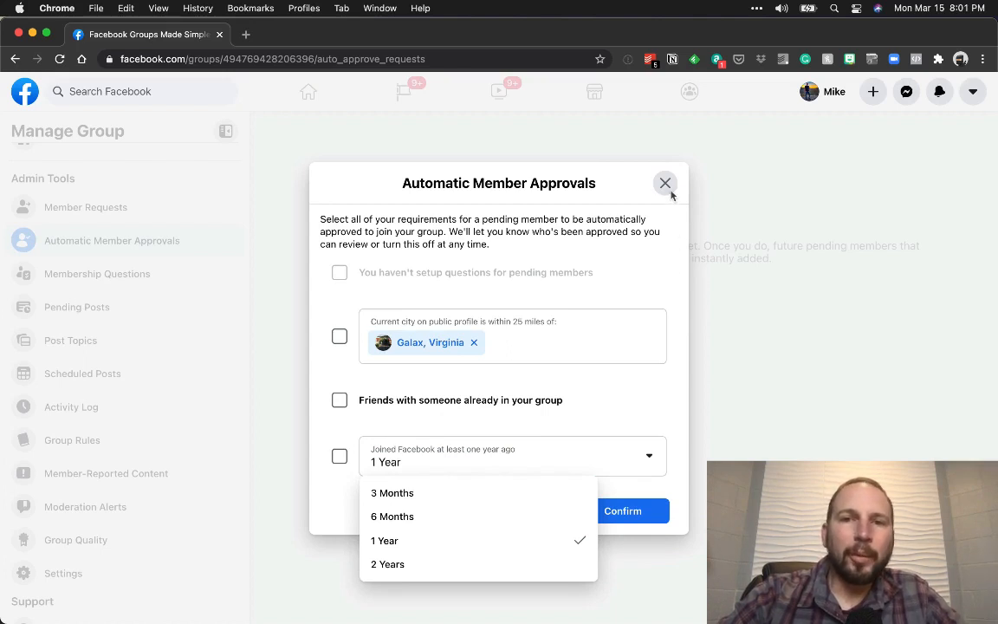
{"action": "left_click", "coordinate": [637, 223]}
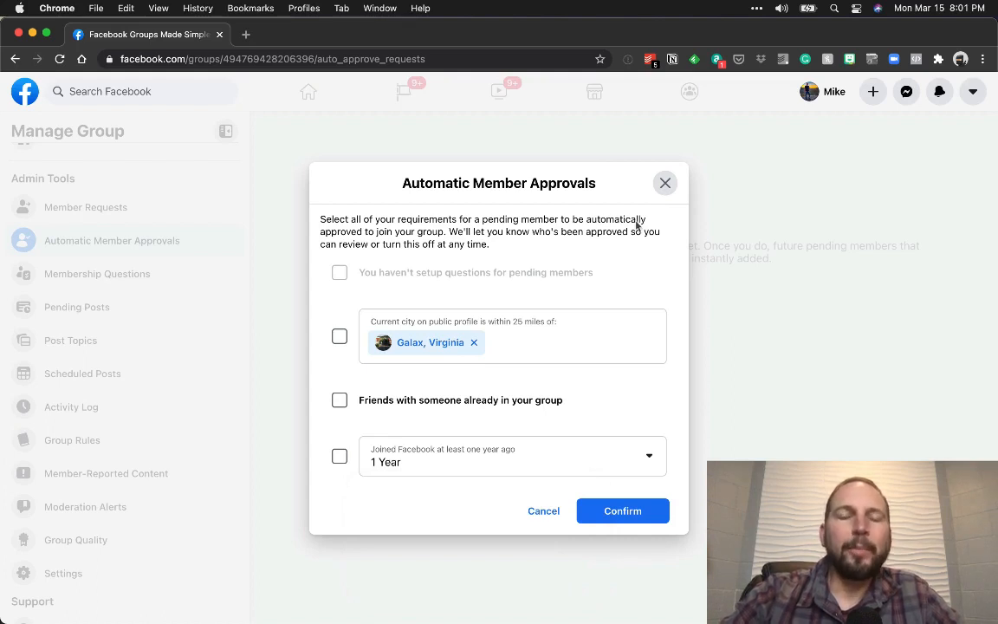
{"action": "left_click", "coordinate": [539, 512]}
- Start a new membership question for pending members with the text "Do you currently attend"
{"action": "left_click", "coordinate": [152, 283]}
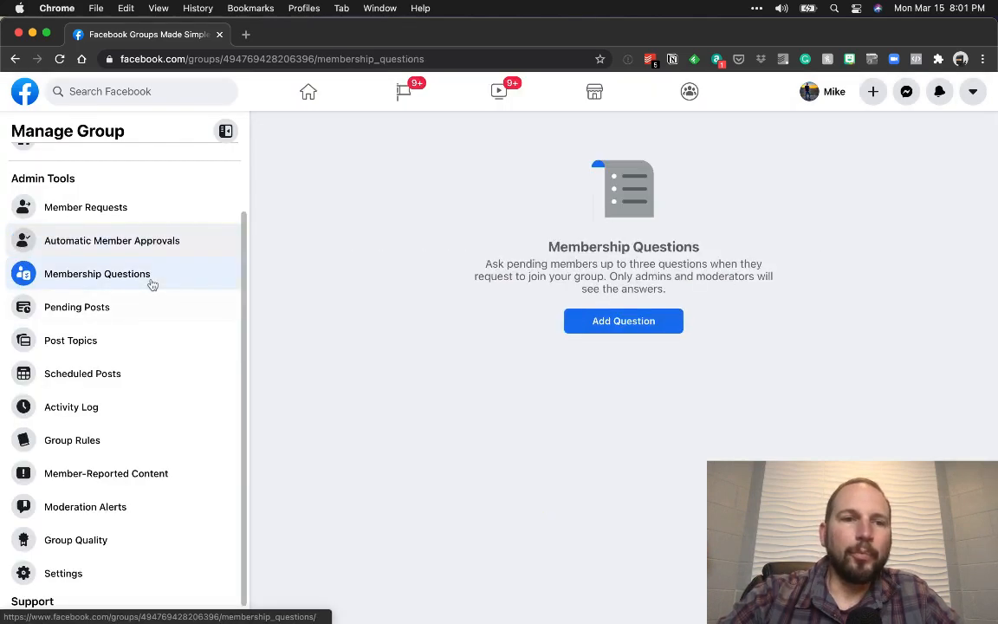
{"action": "left_click", "coordinate": [623, 327]}
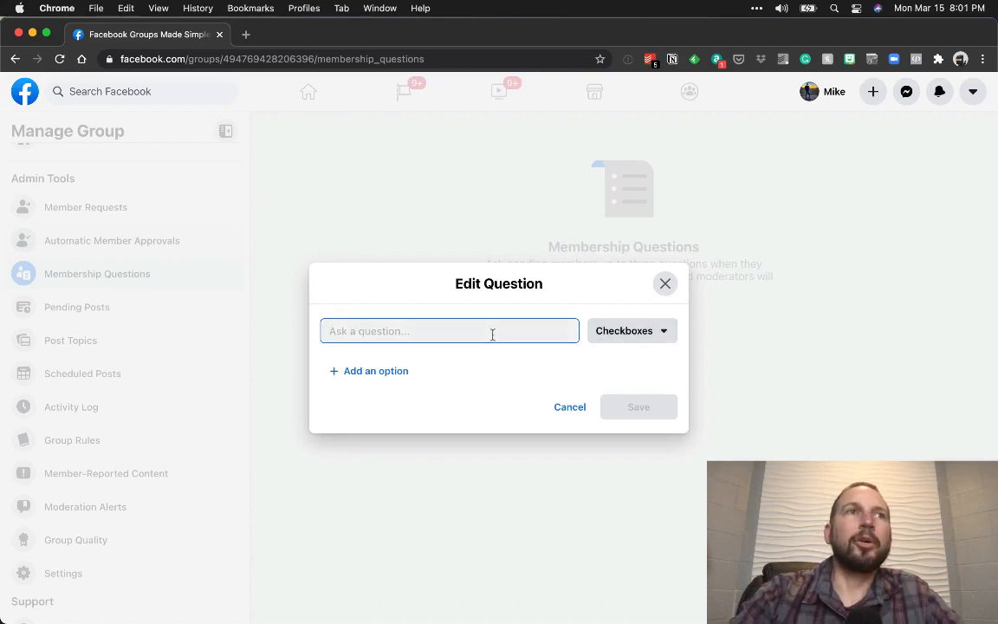
{"action": "type", "text": "Do you aatte"}
{"action": "key", "text": "BackSpace"}
{"action": "key", "text": "BackSpace"}
{"action": "key", "text": "BackSpace"}
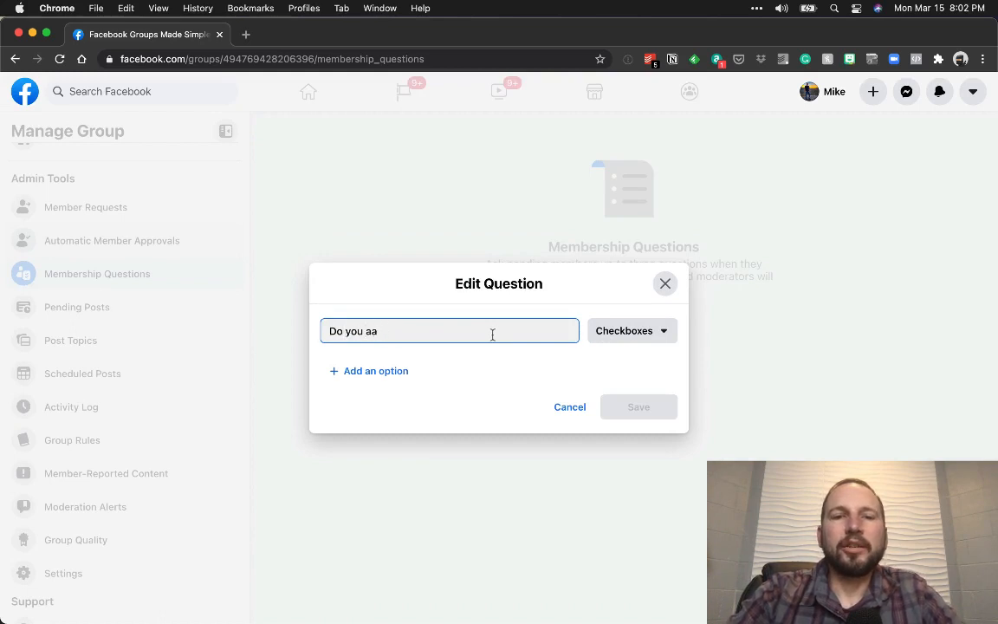
{"action": "type", "text": "urrently attend our church"}
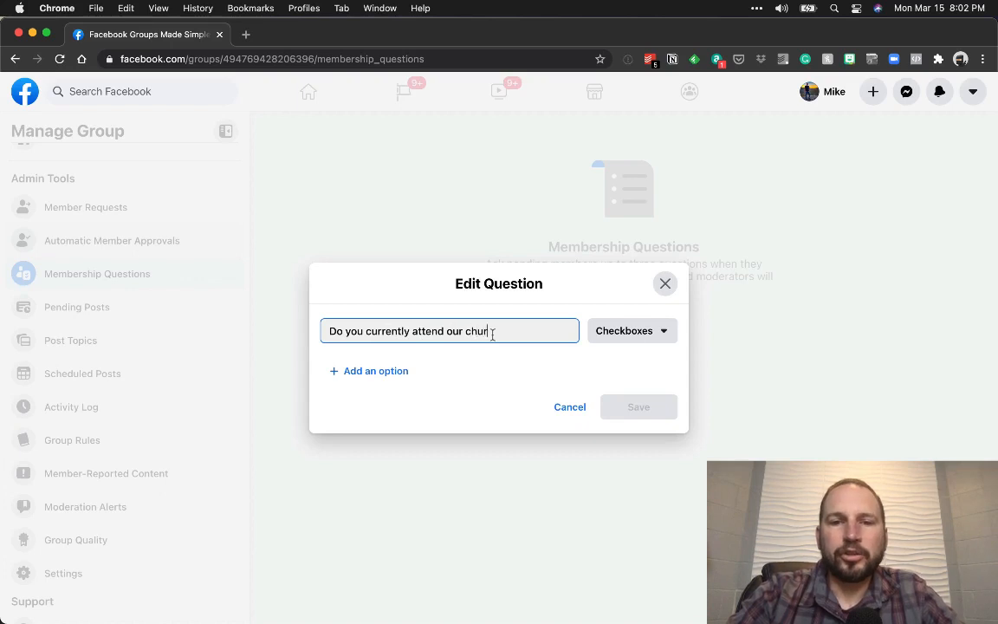
{"action": "key", "text": "BackSpace"}
{"action": "key", "text": "BackSpace"}
{"action": "key", "text": "BackSpace"}
{"action": "key", "text": "BackSpace"}
{"action": "key", "text": "BackSpace"}
{"action": "type", "text": "Co"}
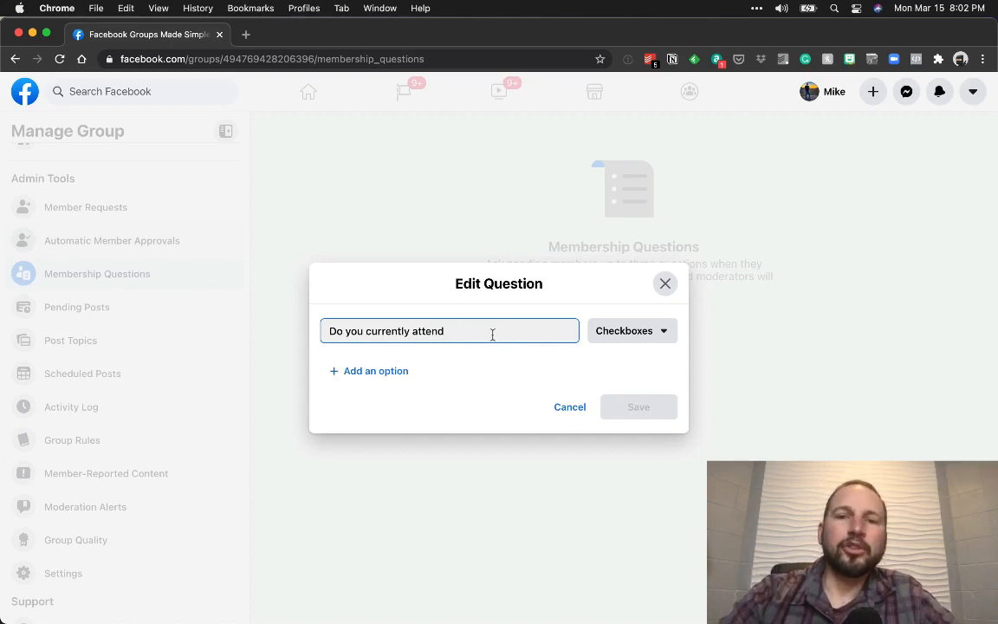
- Keep the question's answer type as Checkboxes and add the answer options "yes" and "no"
{"action": "left_click", "coordinate": [667, 327]}
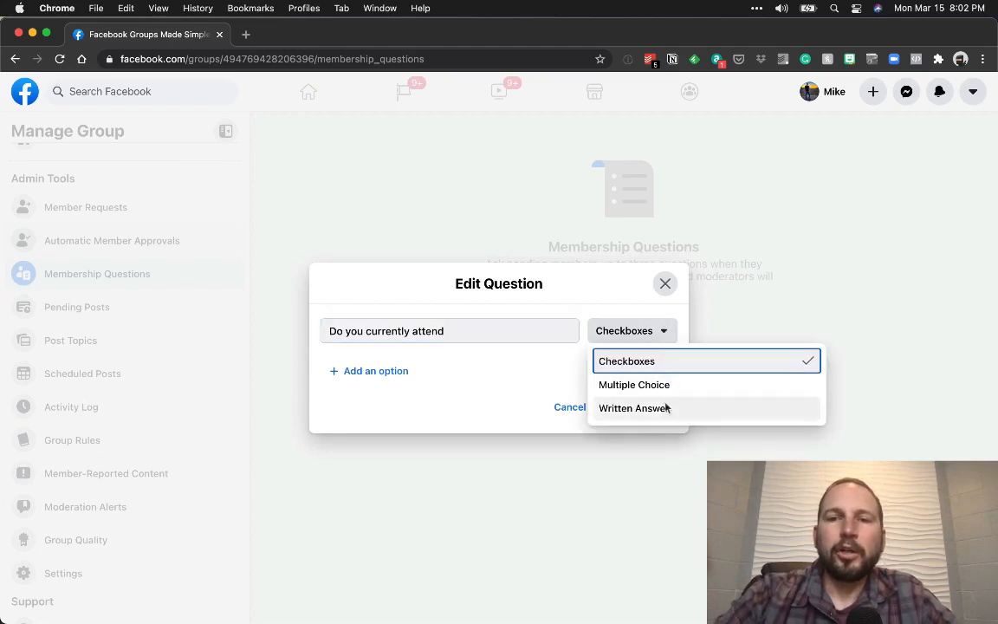
{"action": "left_click", "coordinate": [516, 375]}
{"action": "left_click", "coordinate": [409, 372]}
{"action": "type", "text": "yes"}
{"action": "left_click", "coordinate": [403, 392]}
{"action": "type", "text": "no"}
{"action": "left_click", "coordinate": [439, 341]}
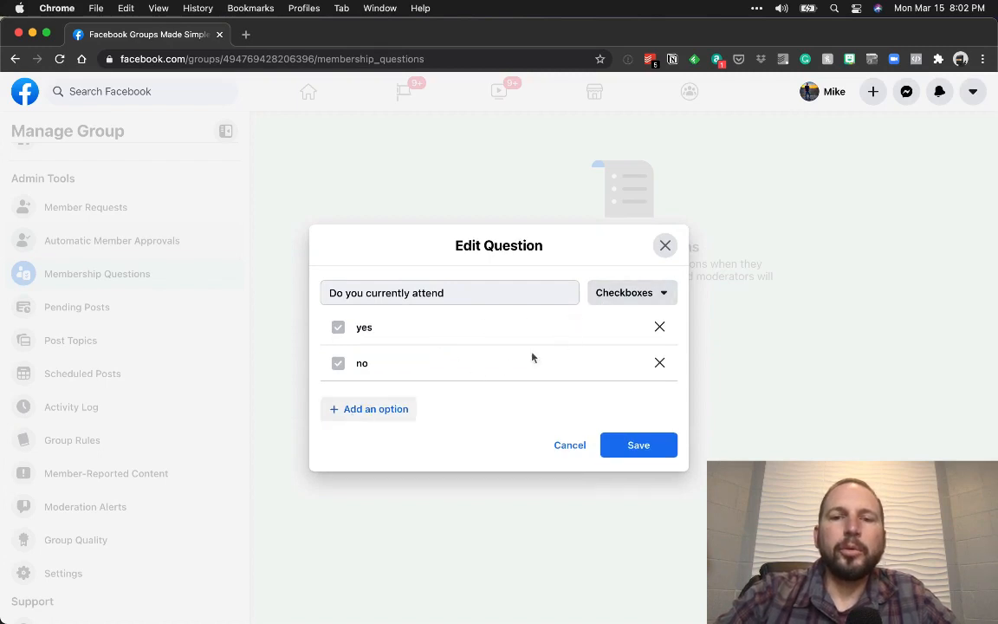
- Try the Multiple Choice answer type, switch to Written Answer, and change the question to "What do you hope to learn?"
{"action": "left_click", "coordinate": [618, 294]}
{"action": "left_click", "coordinate": [617, 345]}
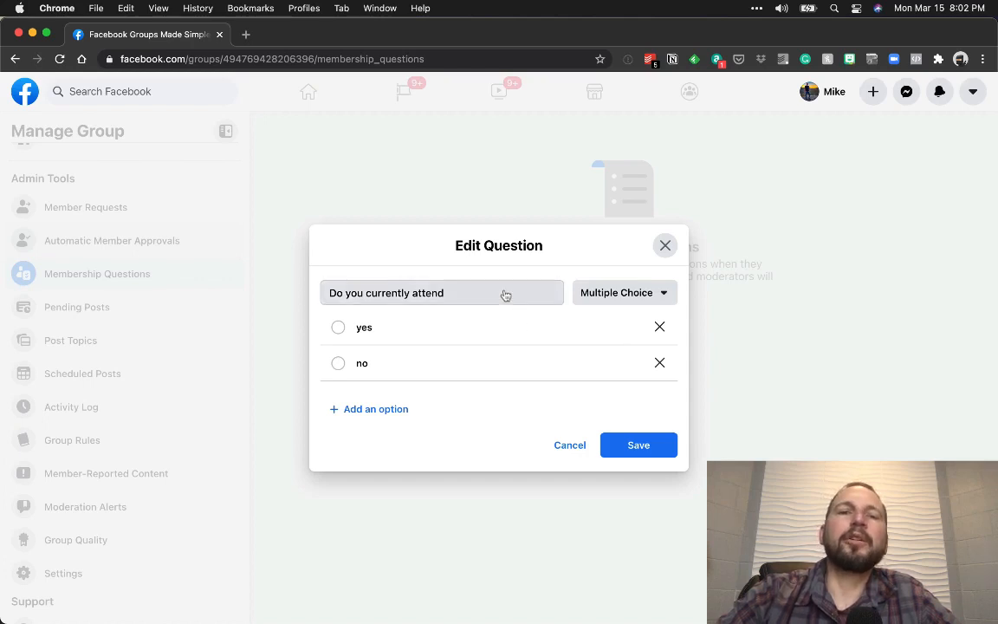
{"action": "left_click", "coordinate": [648, 293]}
{"action": "left_click", "coordinate": [639, 370]}
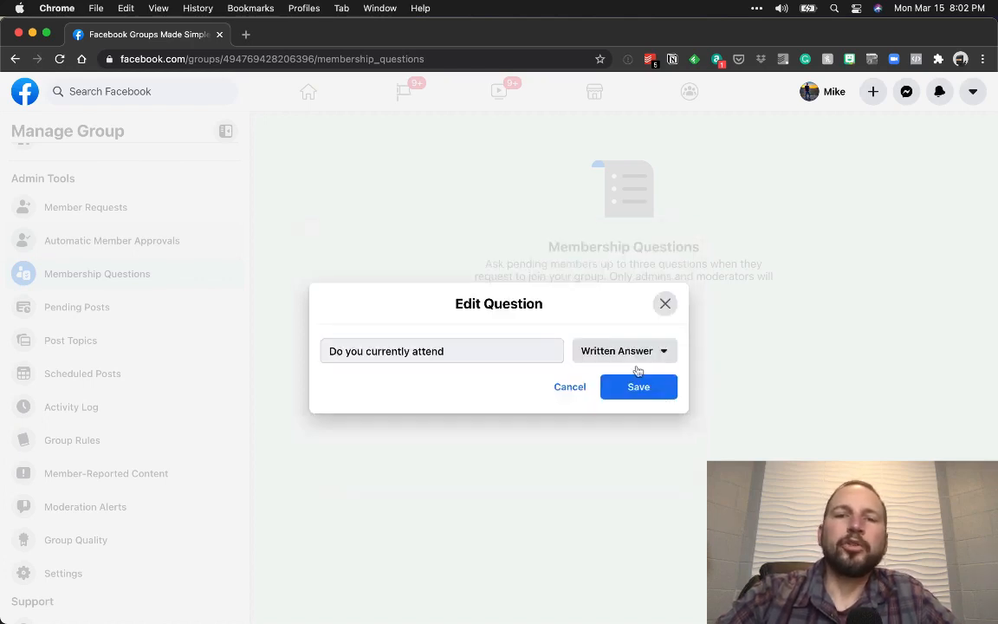
{"action": "left_click", "coordinate": [450, 359]}
{"action": "key", "text": "super+a"}
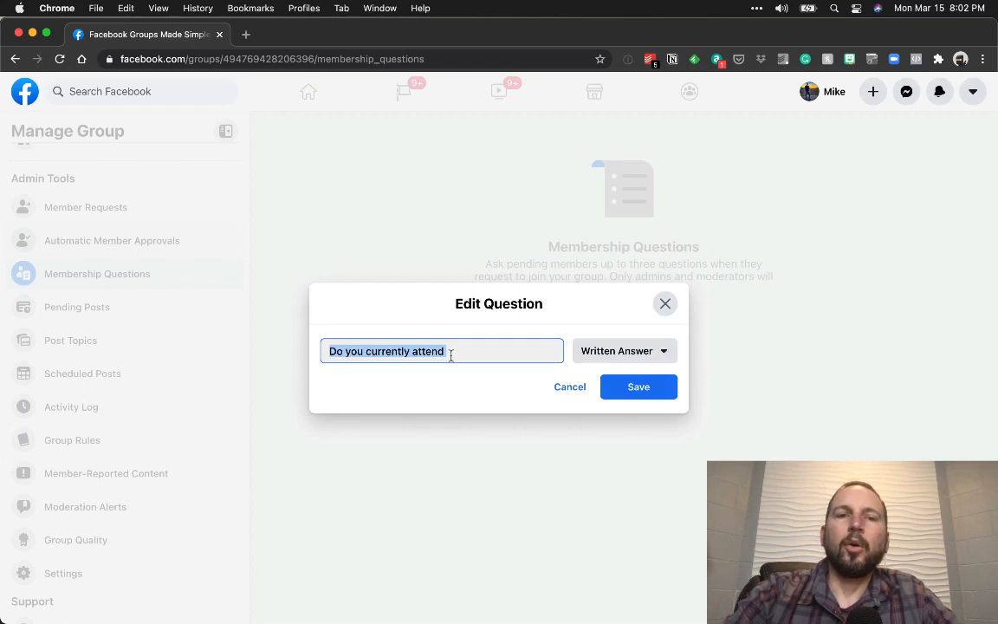
{"action": "type", "text": "What do you hope to learn?"}
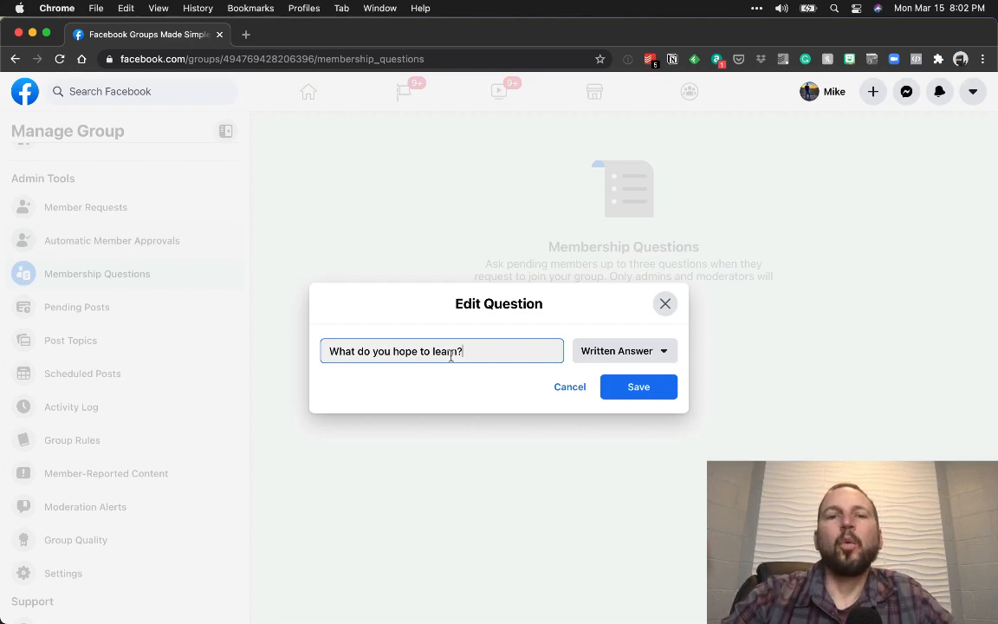
- Replace the membership question's text with "What is your email address?"
{"action": "key", "text": "super+a"}
{"action": "type", "text": "What "}
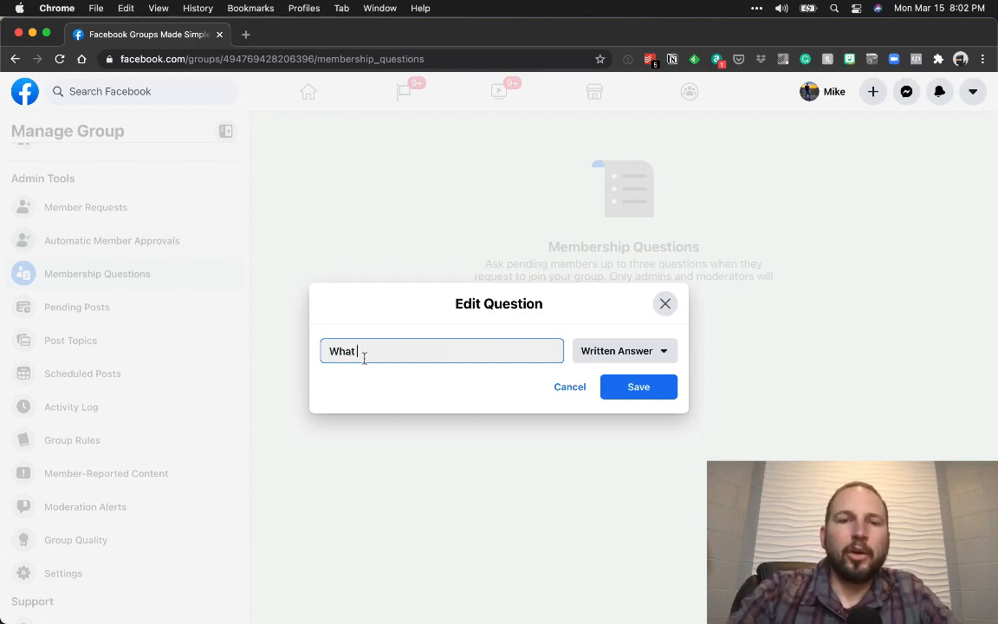
{"action": "type", "text": "is you m"}
{"action": "key", "text": "BackSpace"}
{"action": "key", "text": "BackSpace"}
{"action": "type", "text": "r email address?"}
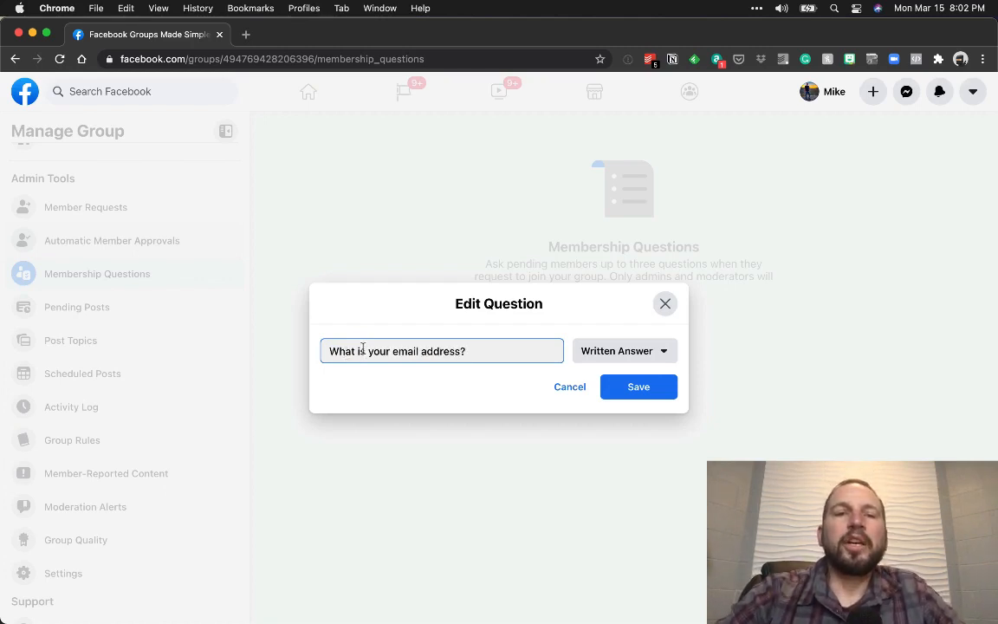
- Replace the question's text with "Have you" and exit the membership question without saving it
{"action": "triple_click", "coordinate": [363, 346]}
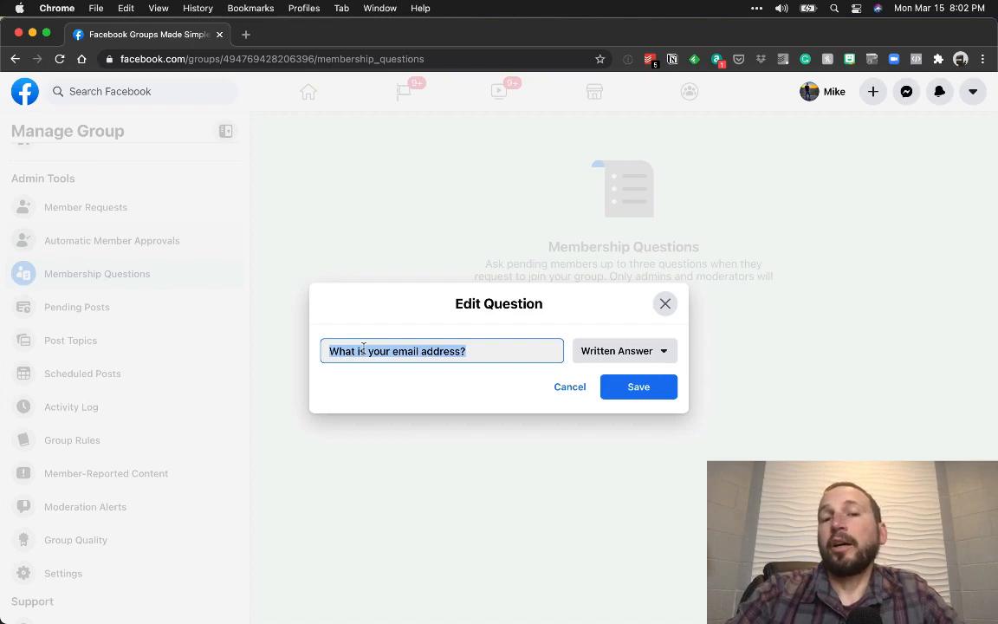
{"action": "type", "text": "Have you "}
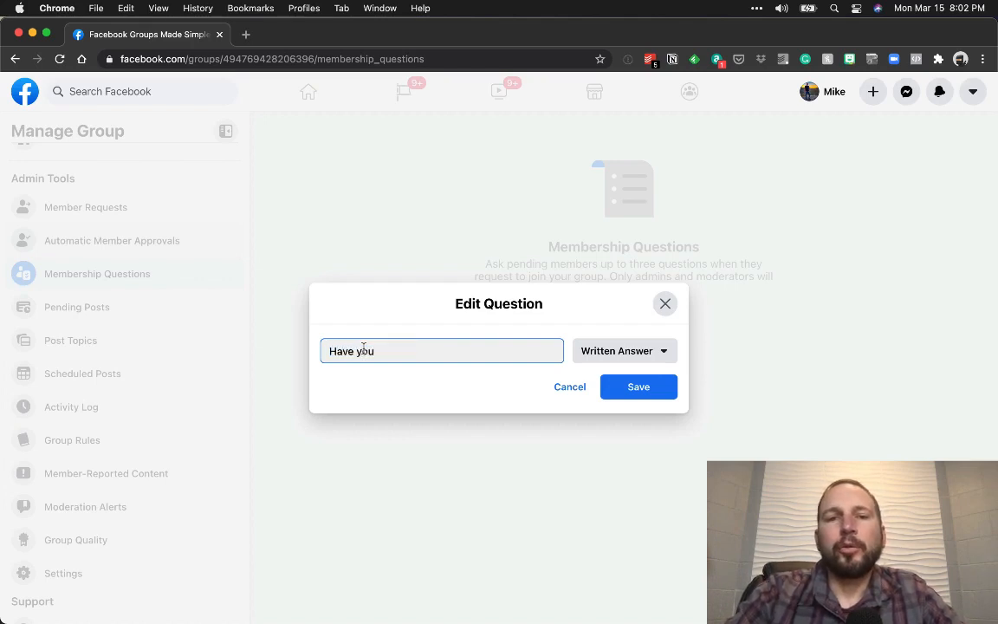
{"action": "type", "text": "m"}
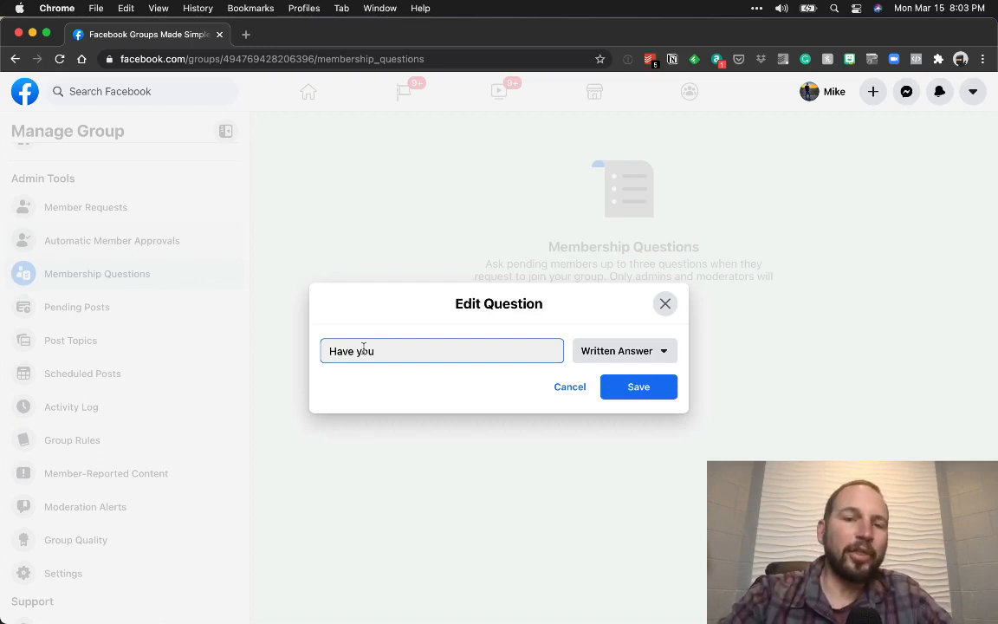
{"action": "left_click", "coordinate": [560, 392]}
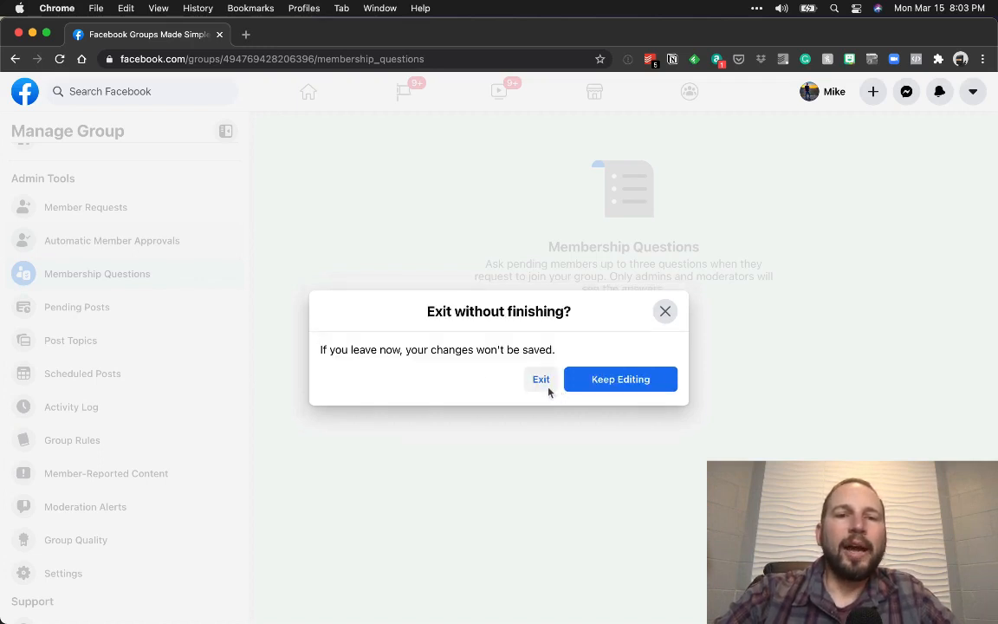
{"action": "left_click", "coordinate": [544, 387]}
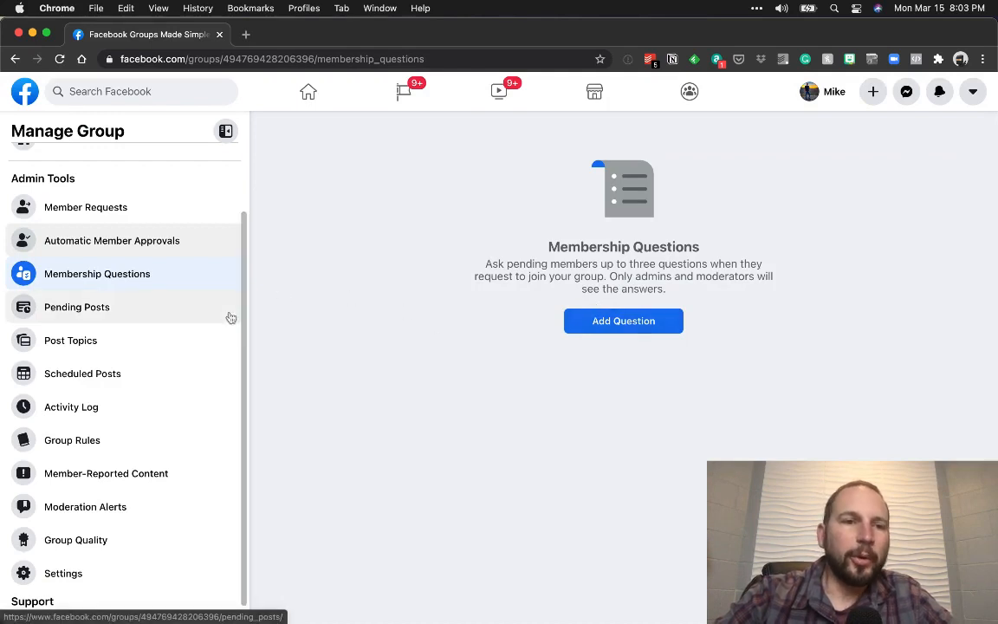
- Examine the group's pending posts, post topics and scheduled posts
{"action": "left_click", "coordinate": [198, 312]}
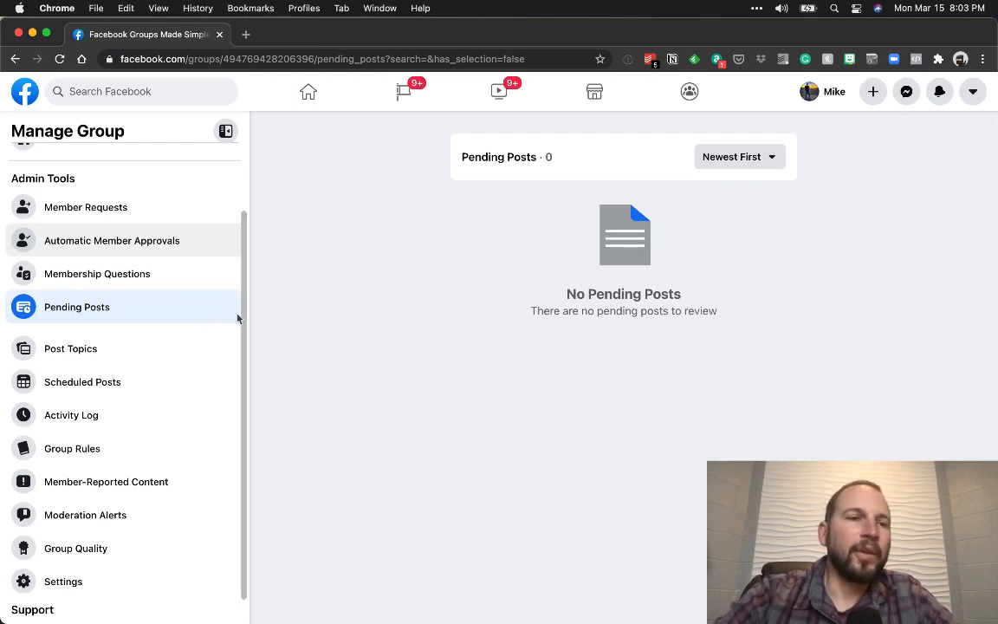
{"action": "left_click", "coordinate": [149, 359]}
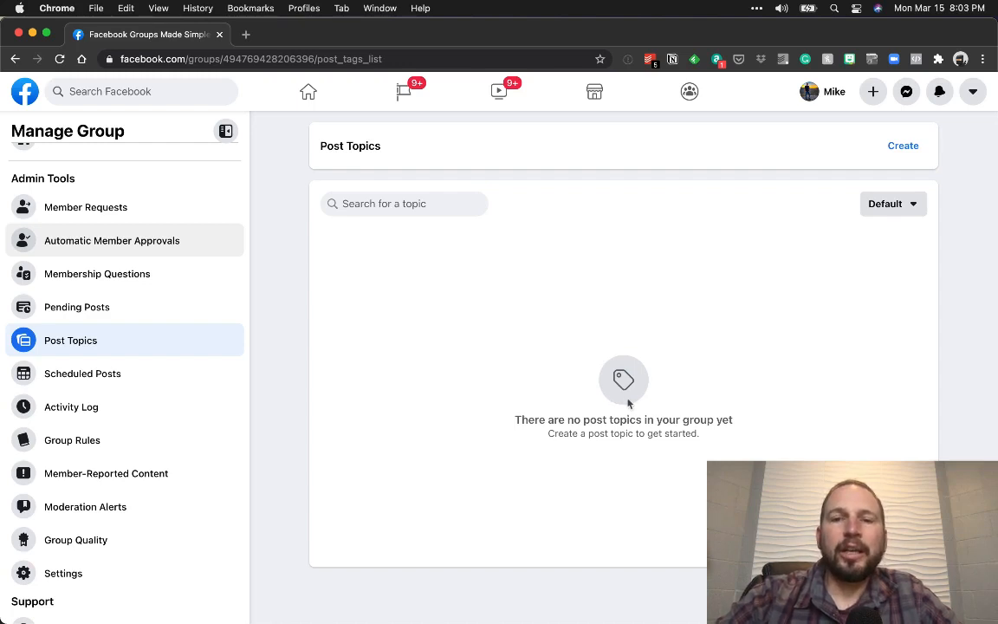
{"action": "left_click", "coordinate": [176, 375]}
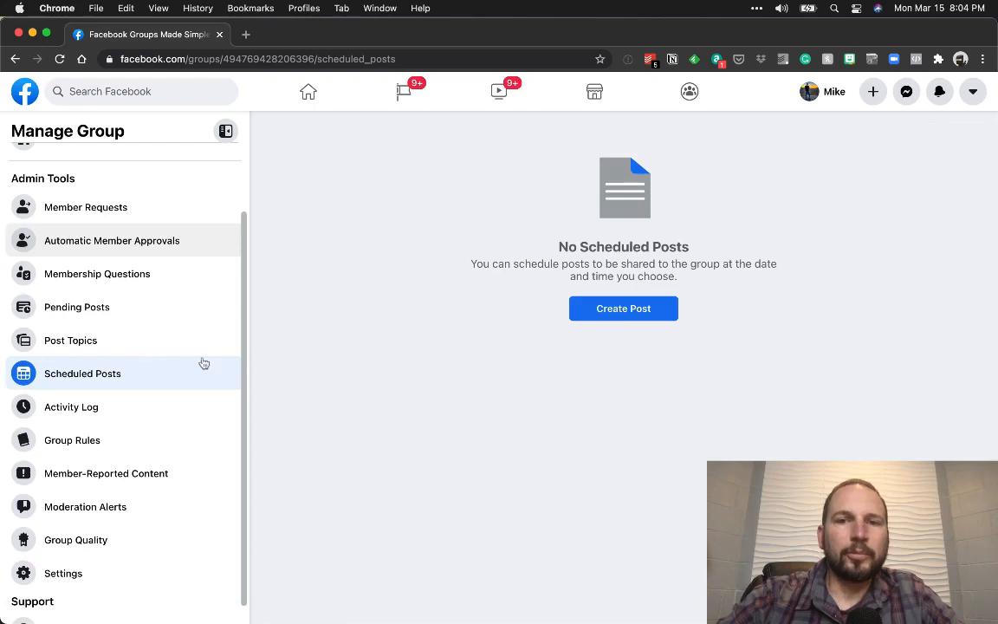
{"action": "left_click", "coordinate": [180, 310]}
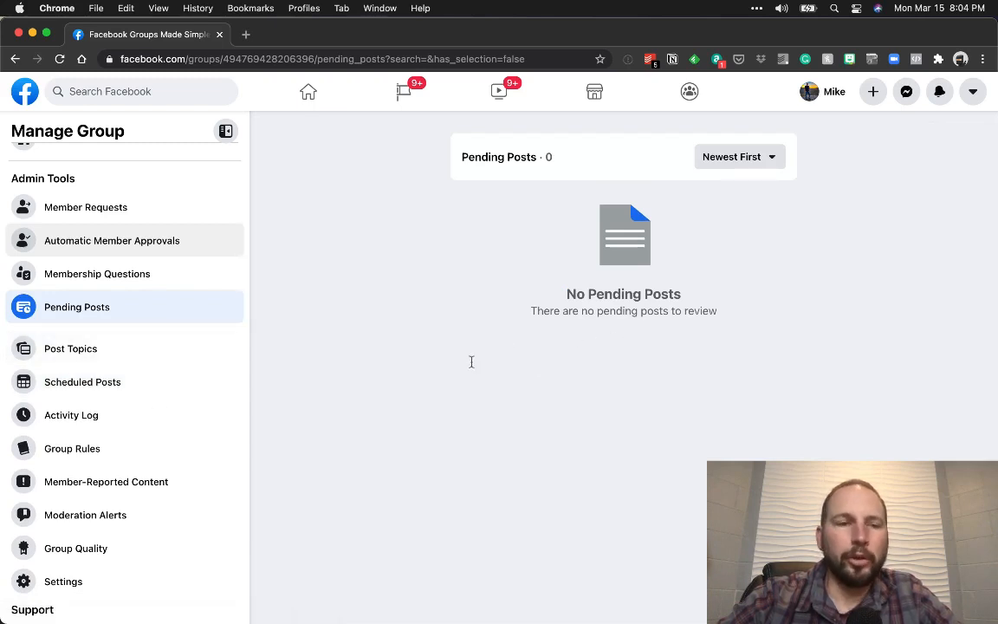
{"action": "left_click", "coordinate": [173, 386]}
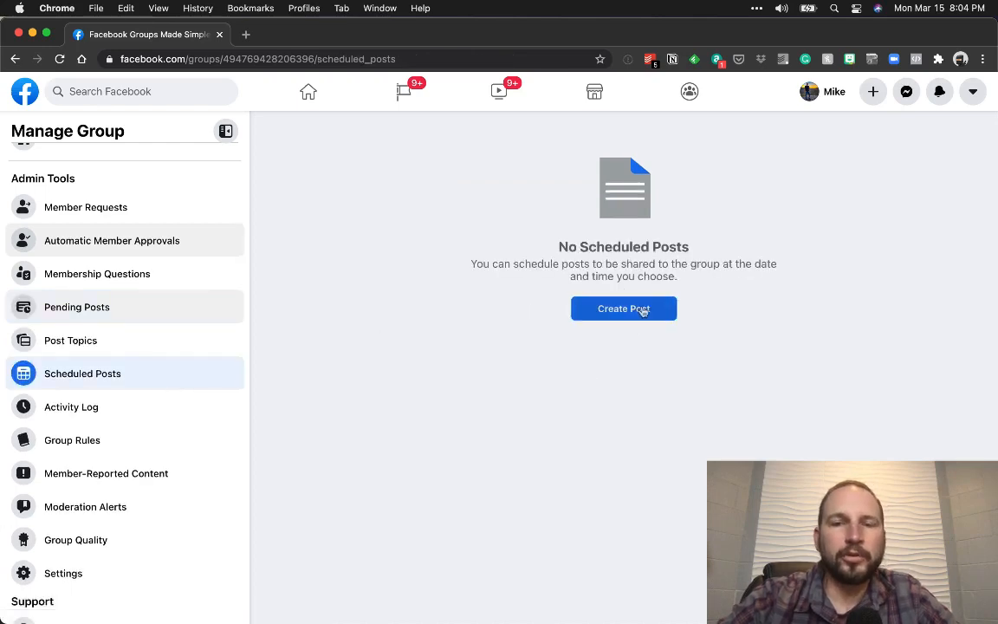
- Draft a group post reading "Test post", open its date and time scheduling options, and leave the post without publishing it
{"action": "left_click", "coordinate": [642, 310]}
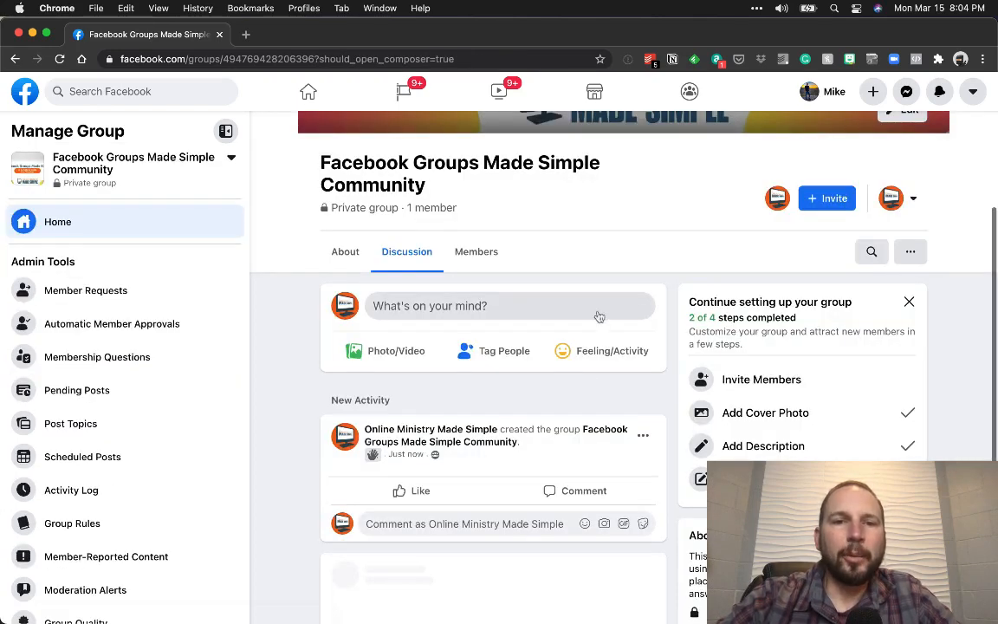
{"action": "left_click", "coordinate": [548, 313]}
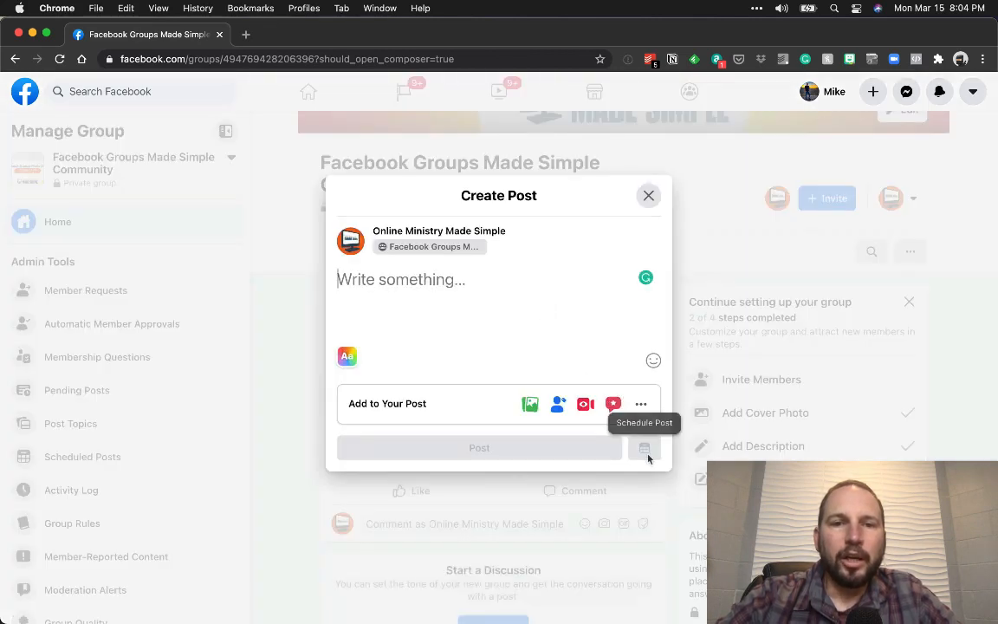
{"action": "type", "text": "Test post"}
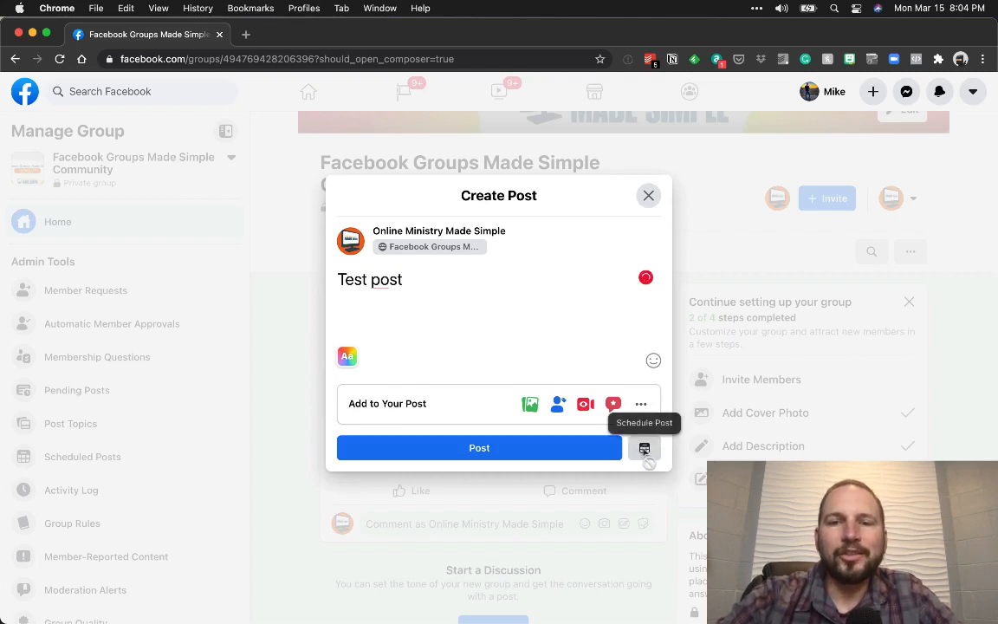
{"action": "left_click", "coordinate": [645, 449]}
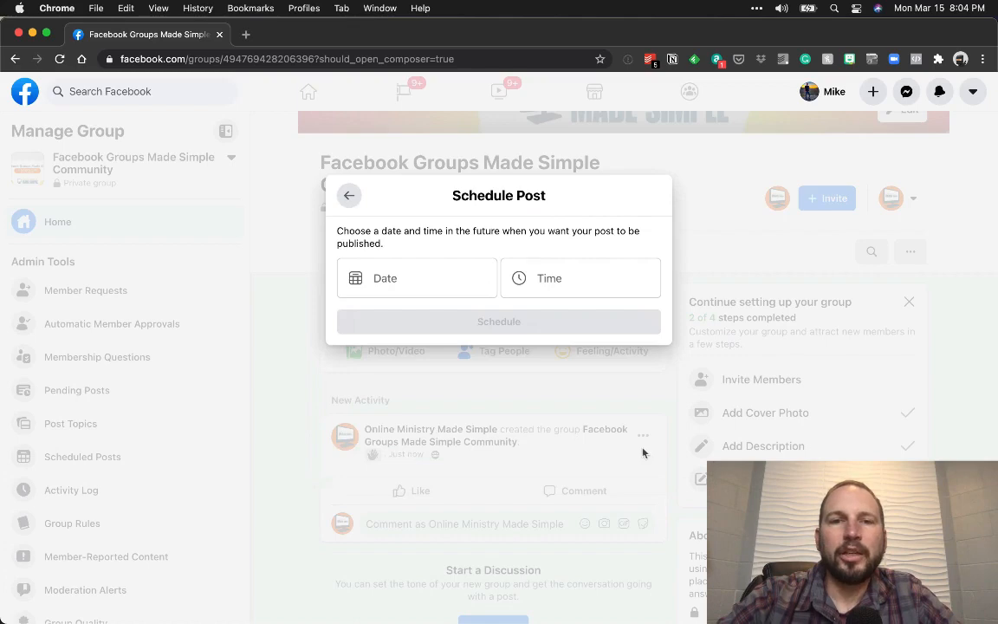
{"action": "left_click", "coordinate": [349, 195]}
{"action": "left_click", "coordinate": [579, 175]}
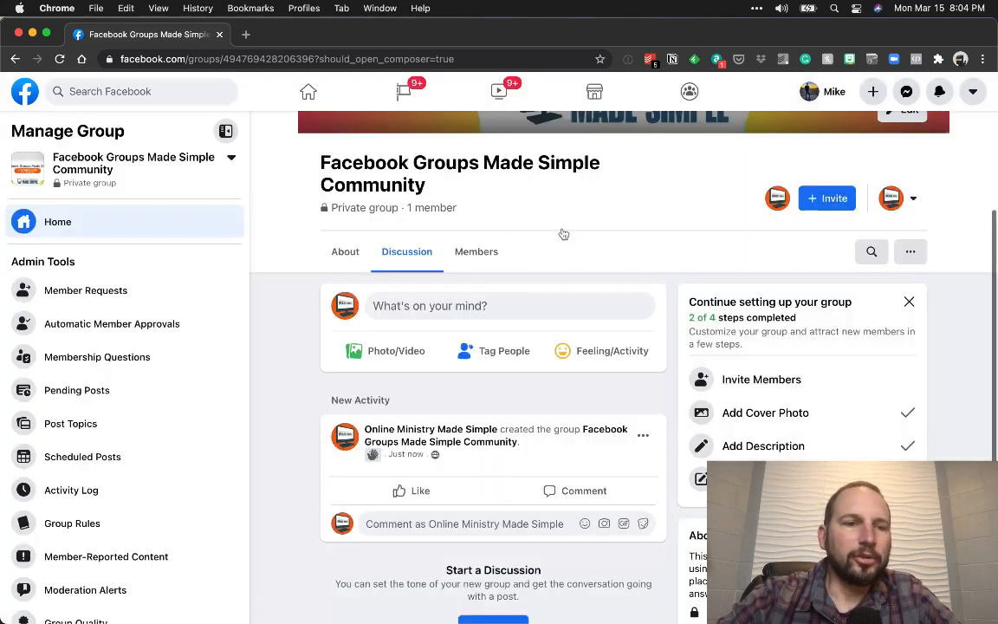
- Open the group's activity log and turn on Do Not Disturb for the computer
{"action": "left_click", "coordinate": [110, 490]}
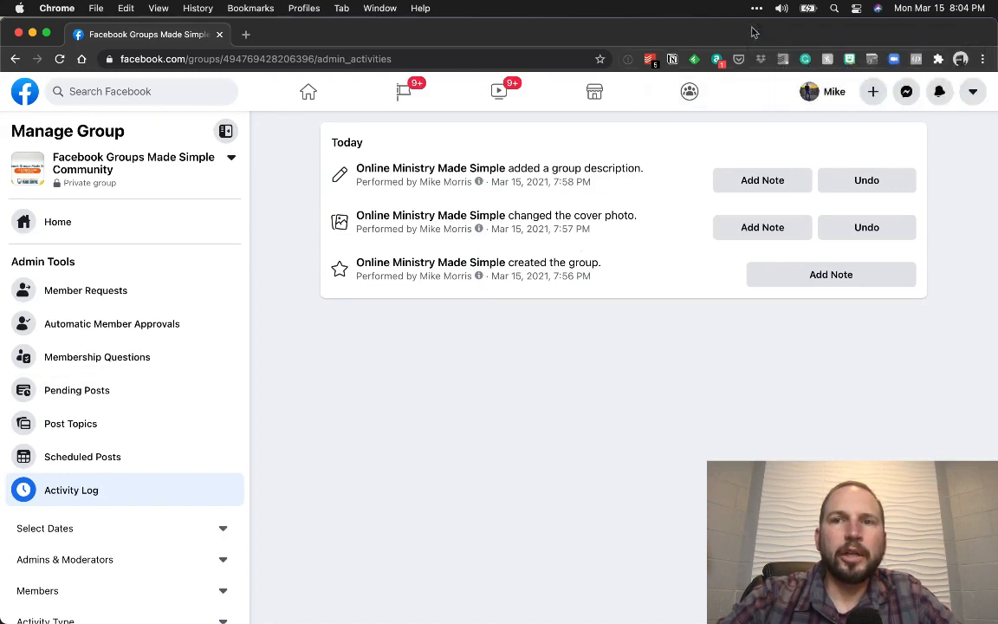
{"action": "left_click", "coordinate": [856, 9]}
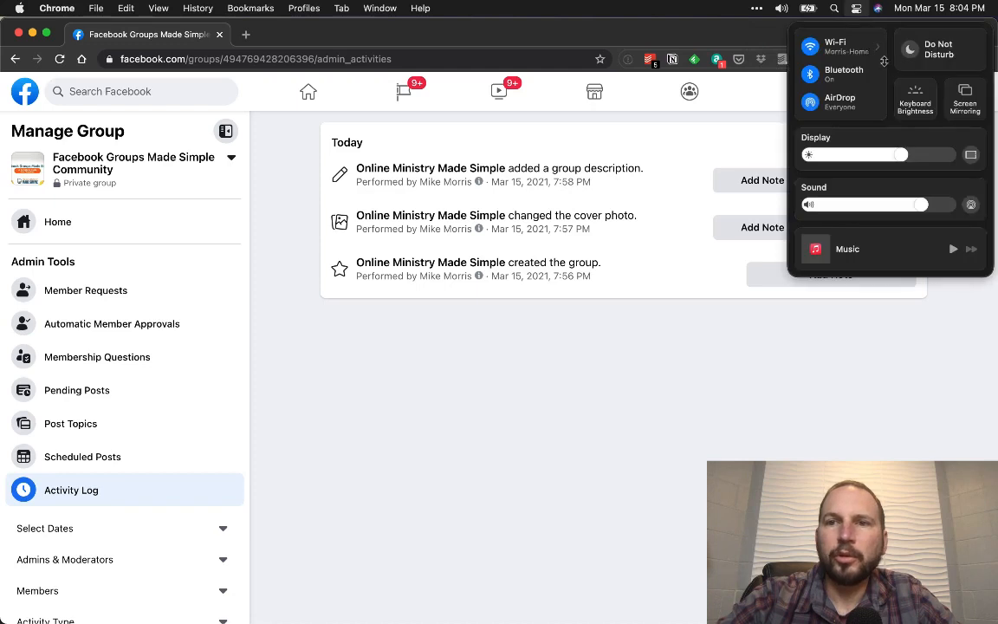
{"action": "left_click", "coordinate": [910, 55]}
{"action": "left_click", "coordinate": [881, 74]}
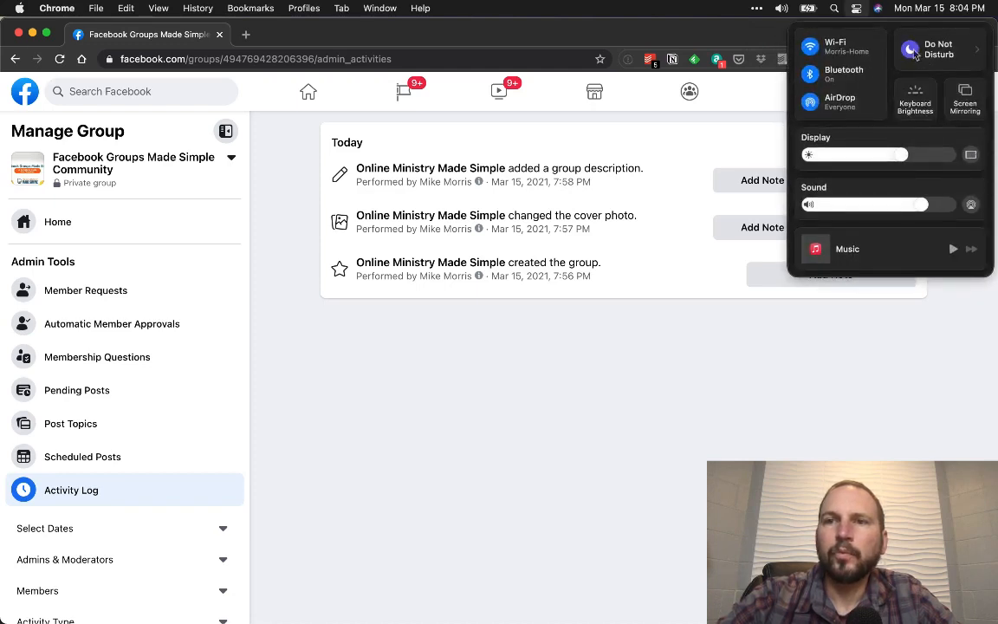
{"action": "left_click", "coordinate": [720, 240]}
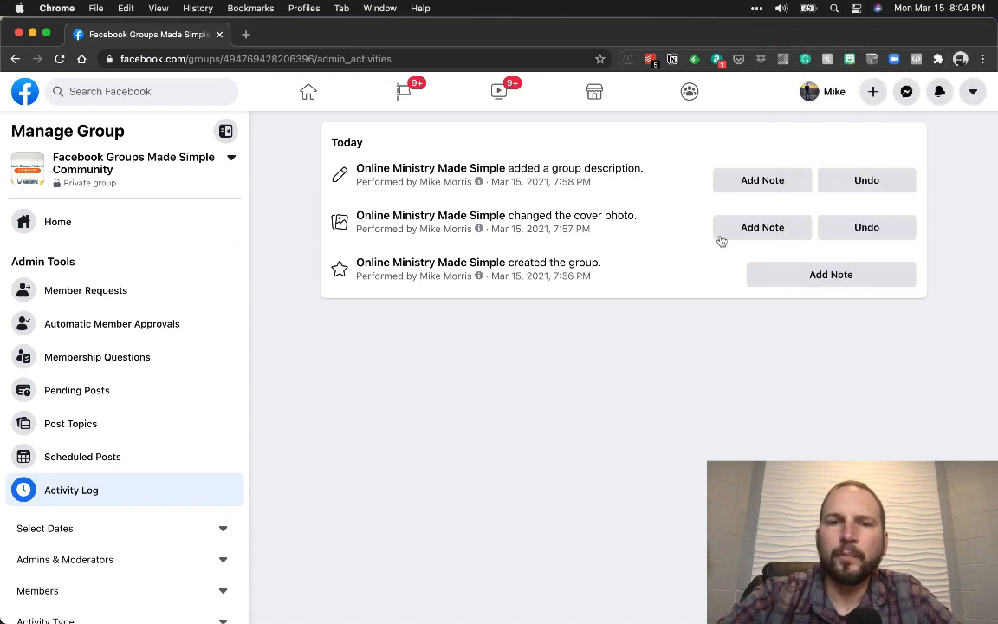
- Add the note "this is the first draft" to the activity log entry about the added group description
{"action": "left_click", "coordinate": [719, 236]}
{"action": "left_click", "coordinate": [666, 265]}
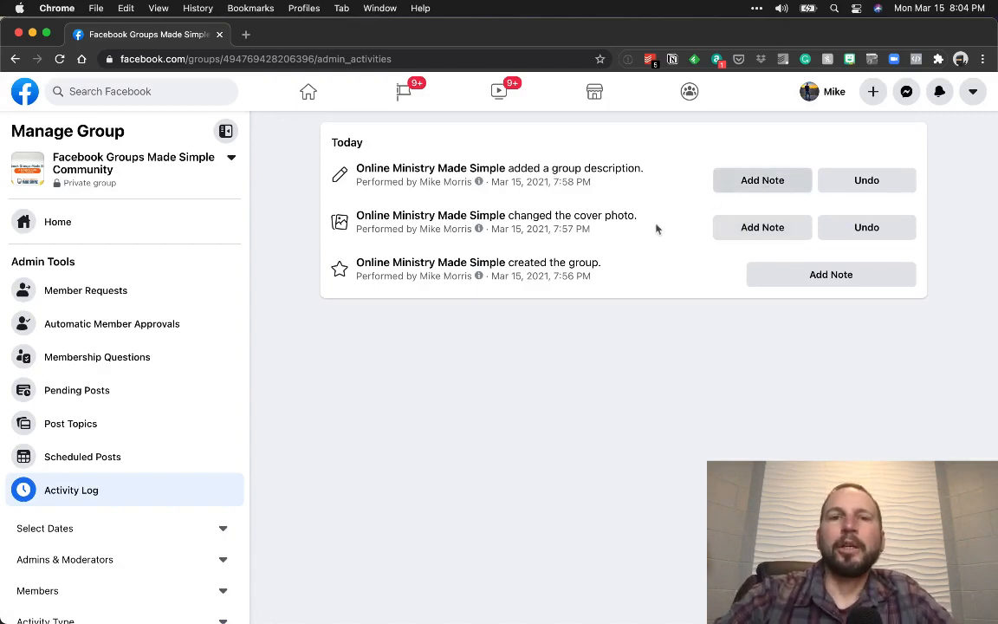
{"action": "left_click", "coordinate": [751, 188]}
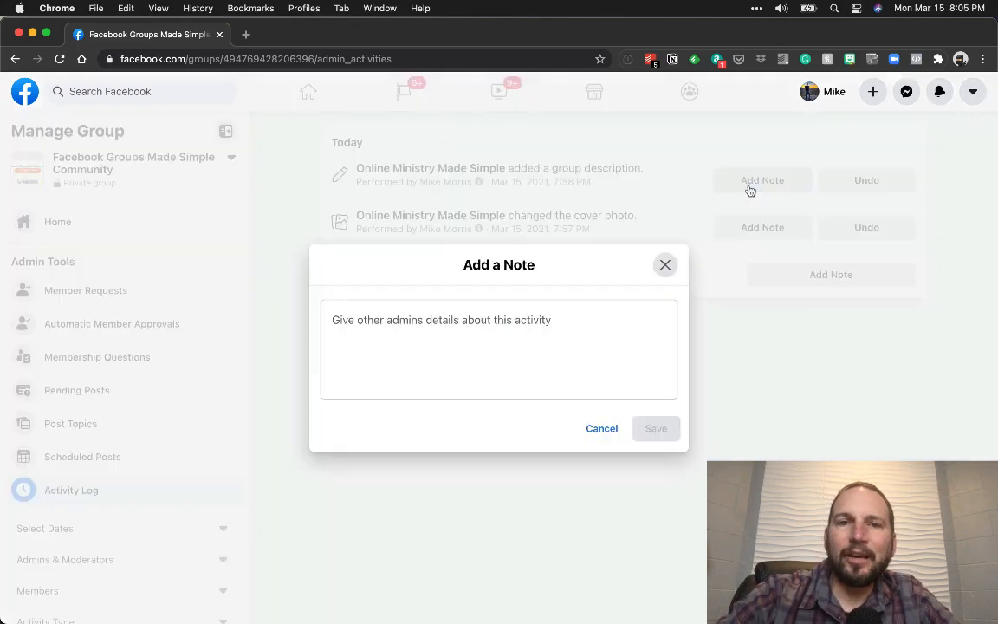
{"action": "left_click", "coordinate": [471, 335]}
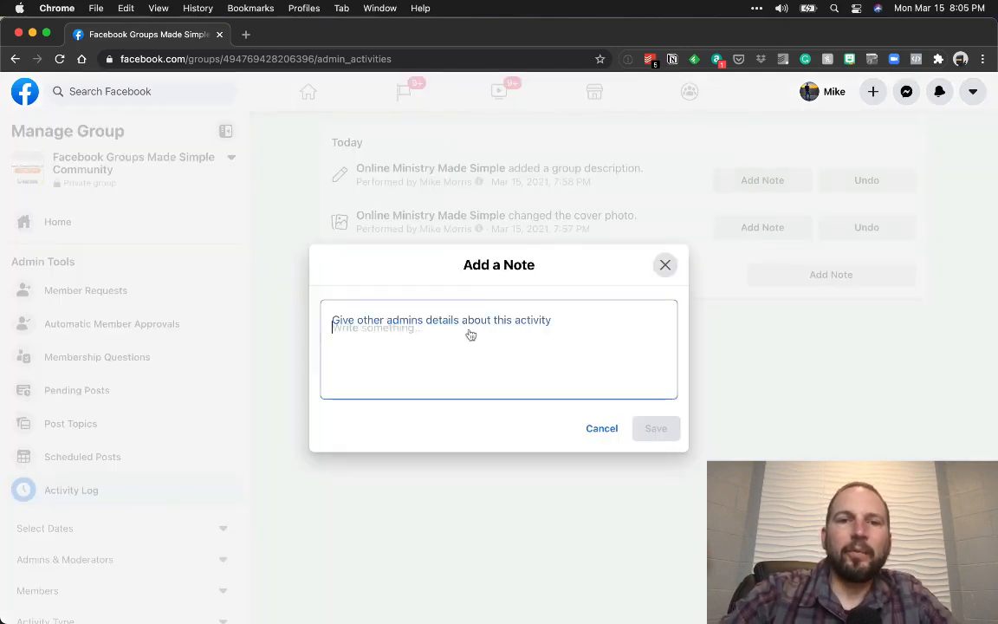
{"action": "type", "text": "thi s"}
{"action": "key", "text": "BackSpace"}
{"action": "key", "text": "BackSpace"}
{"action": "type", "text": "s"}
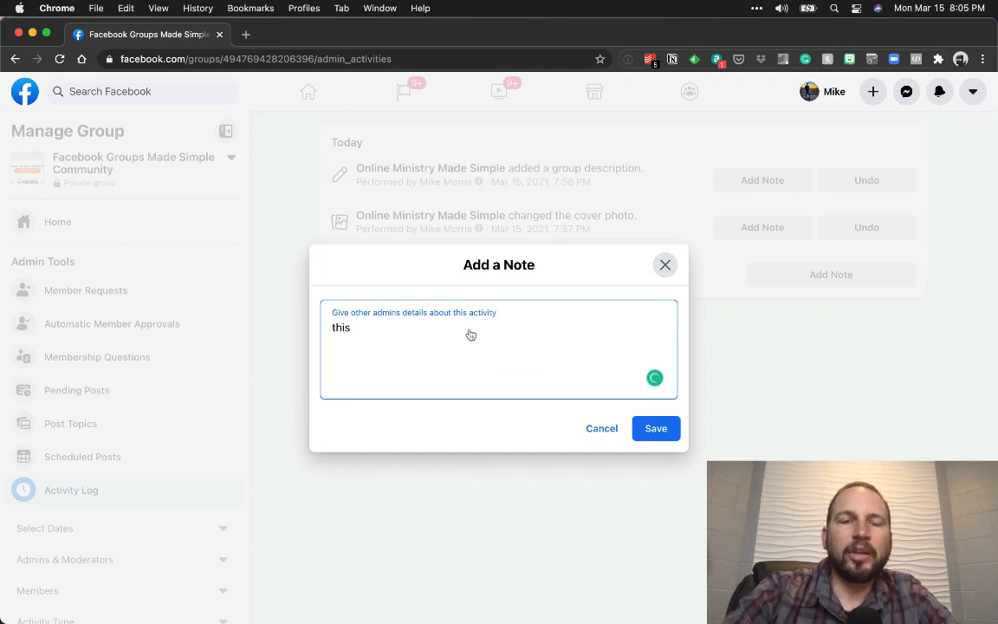
{"action": "type", "text": " is "}
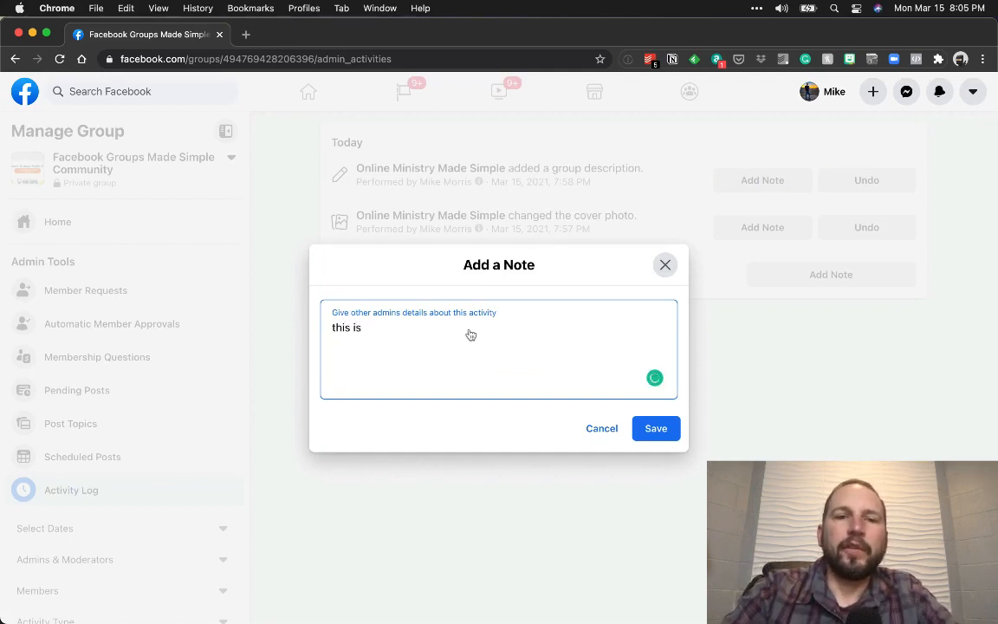
{"action": "type", "text": "the first draft"}
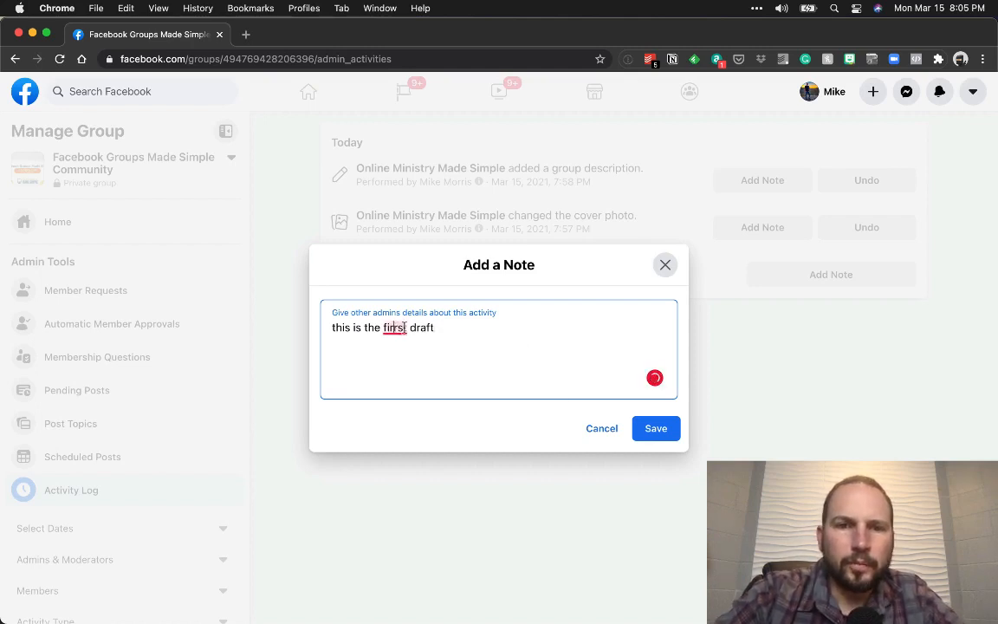
{"action": "left_click", "coordinate": [652, 428]}
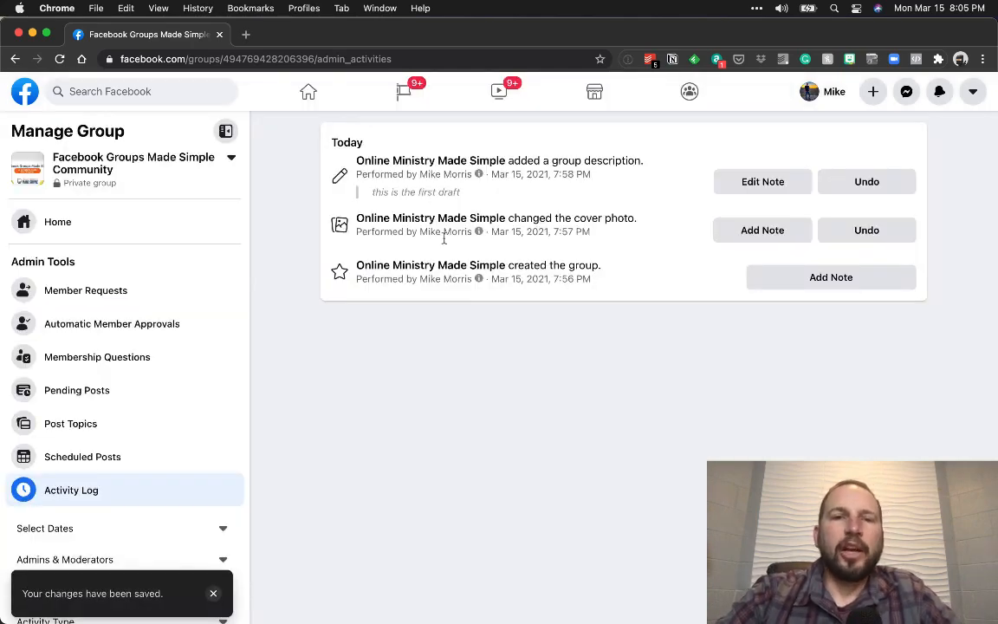
- Go through the four example group rules, from Be Kind and Courteous to Respect Everyone's Privacy, and cancel without creating a rule
{"action": "scroll", "coordinate": [143, 470], "scroll_direction": "down", "scroll_amount": 5}
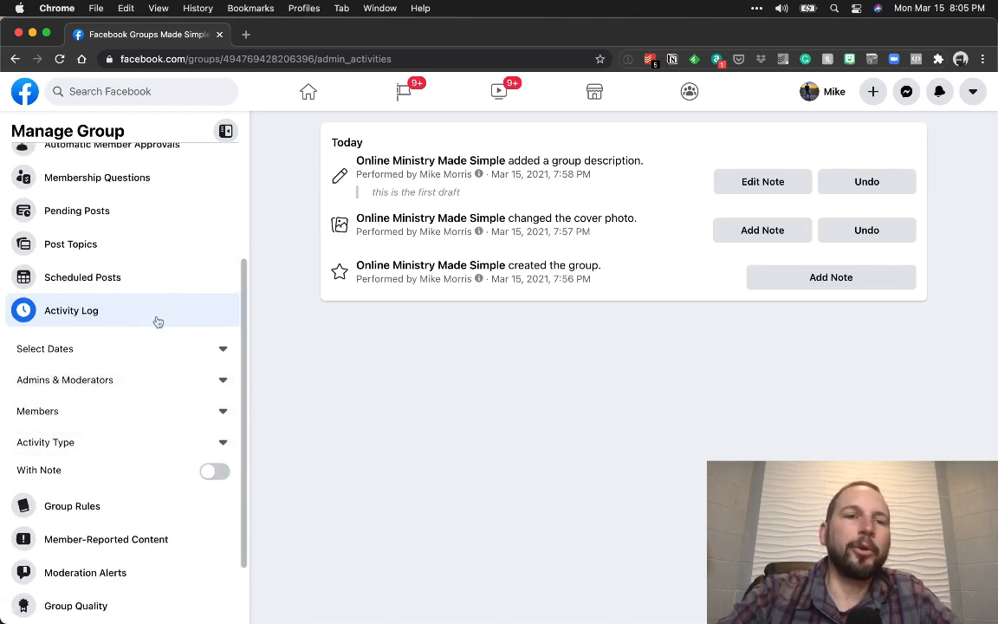
{"action": "left_click", "coordinate": [156, 512]}
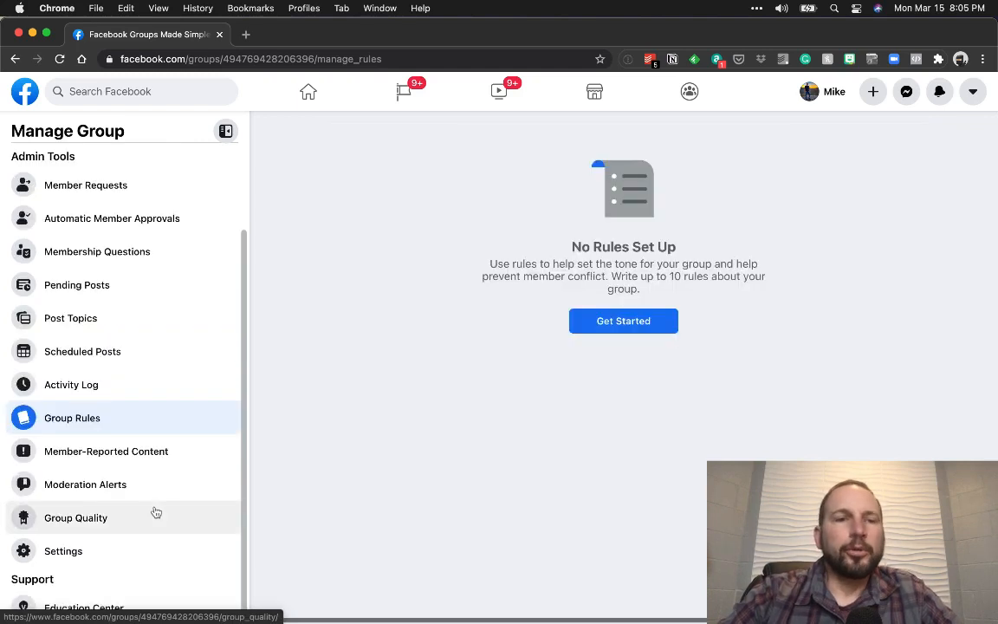
{"action": "left_click", "coordinate": [630, 331]}
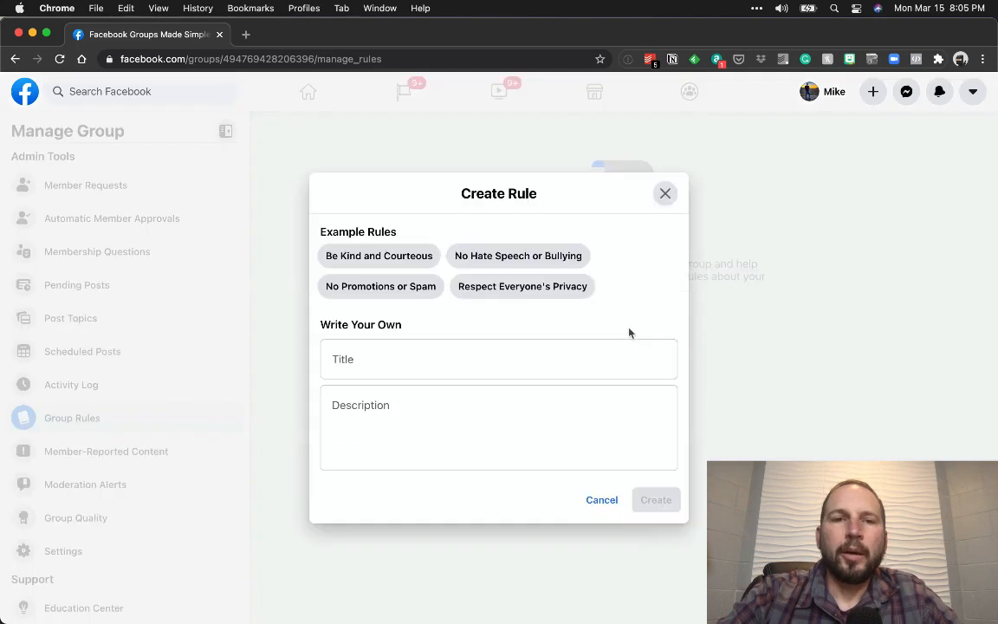
{"action": "left_click", "coordinate": [405, 261]}
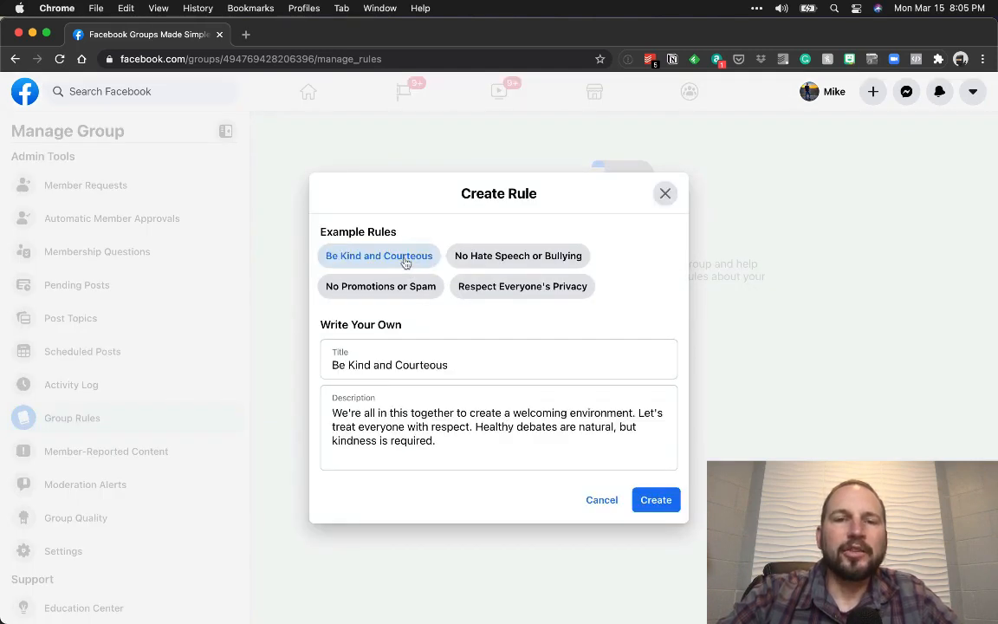
{"action": "left_click", "coordinate": [467, 255]}
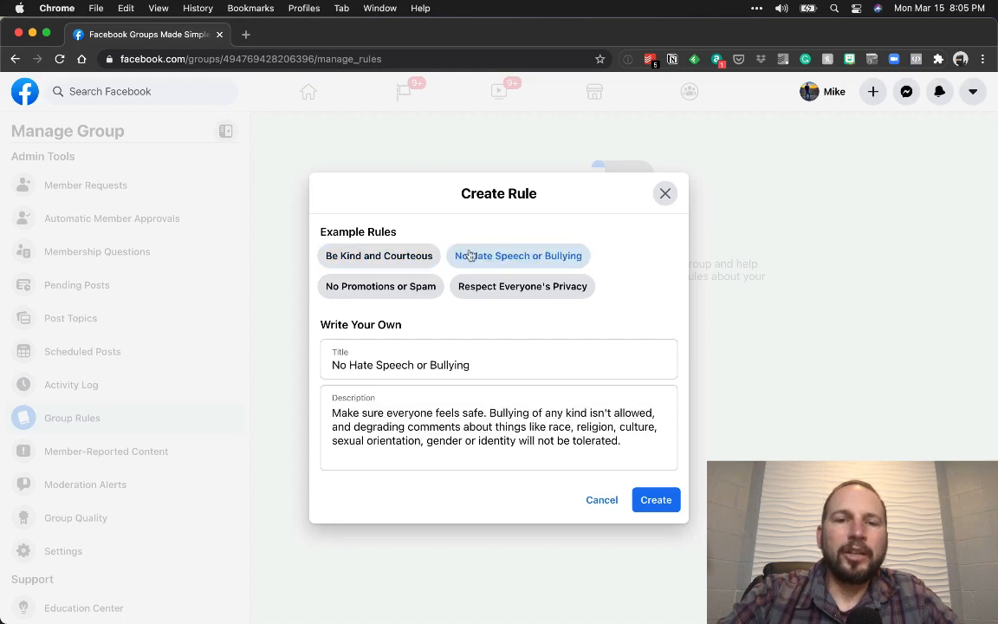
{"action": "left_click", "coordinate": [383, 295]}
{"action": "left_click", "coordinate": [523, 291]}
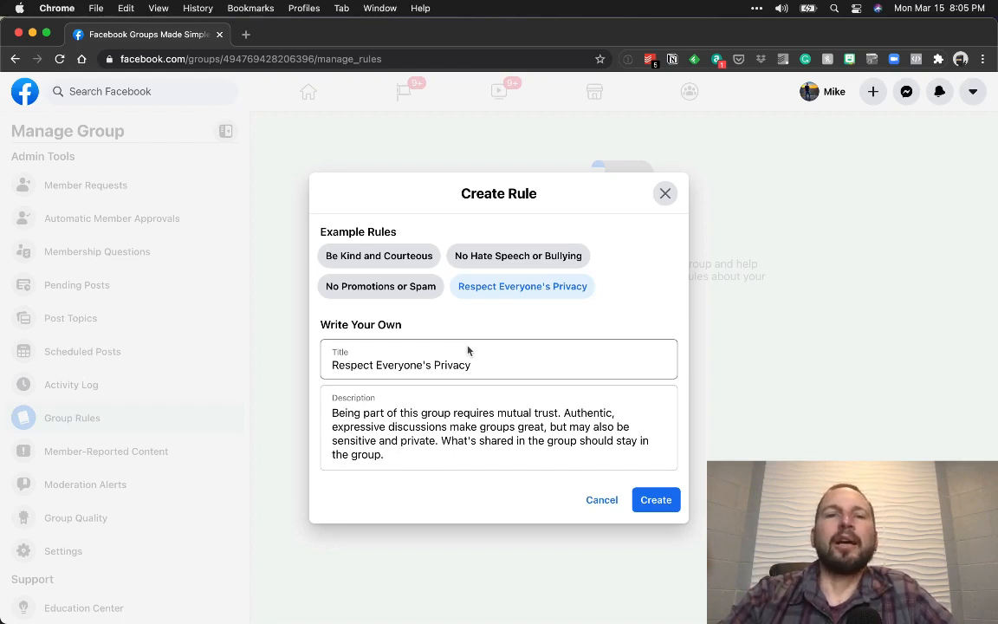
{"action": "left_click", "coordinate": [415, 291]}
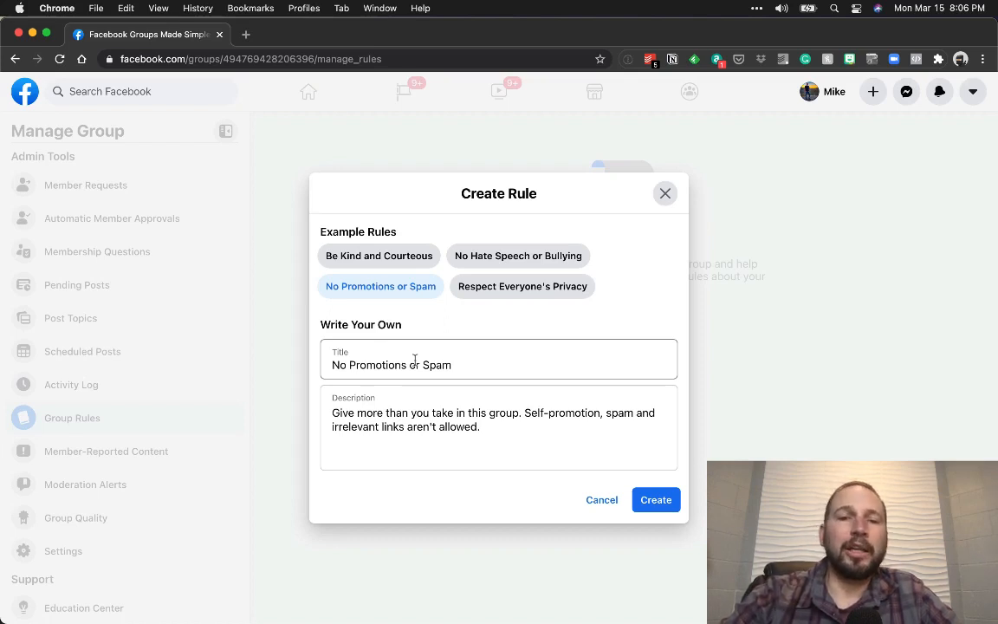
{"action": "left_click", "coordinate": [533, 293]}
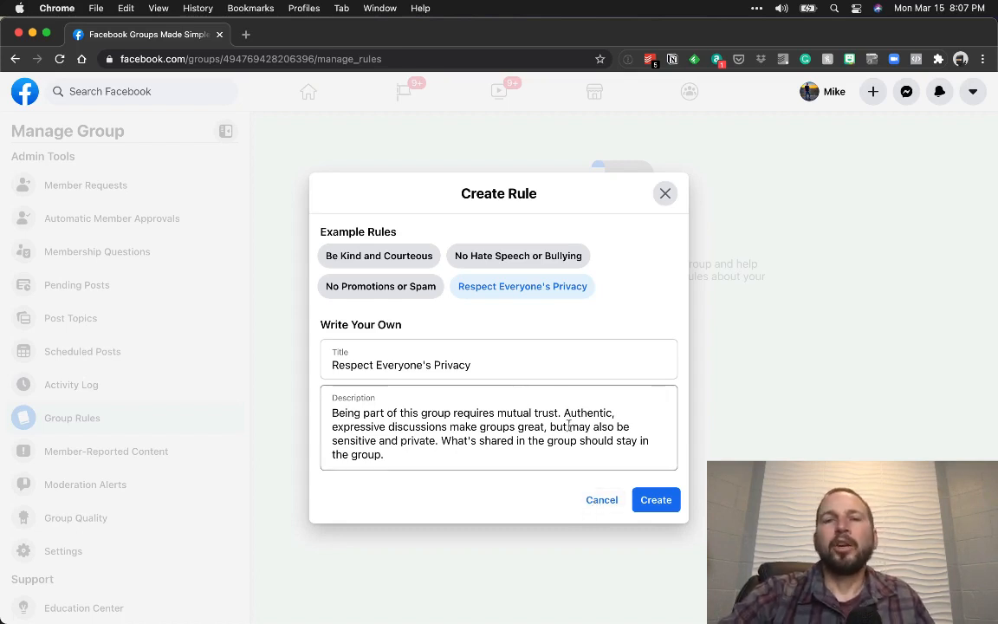
{"action": "left_click", "coordinate": [600, 499]}
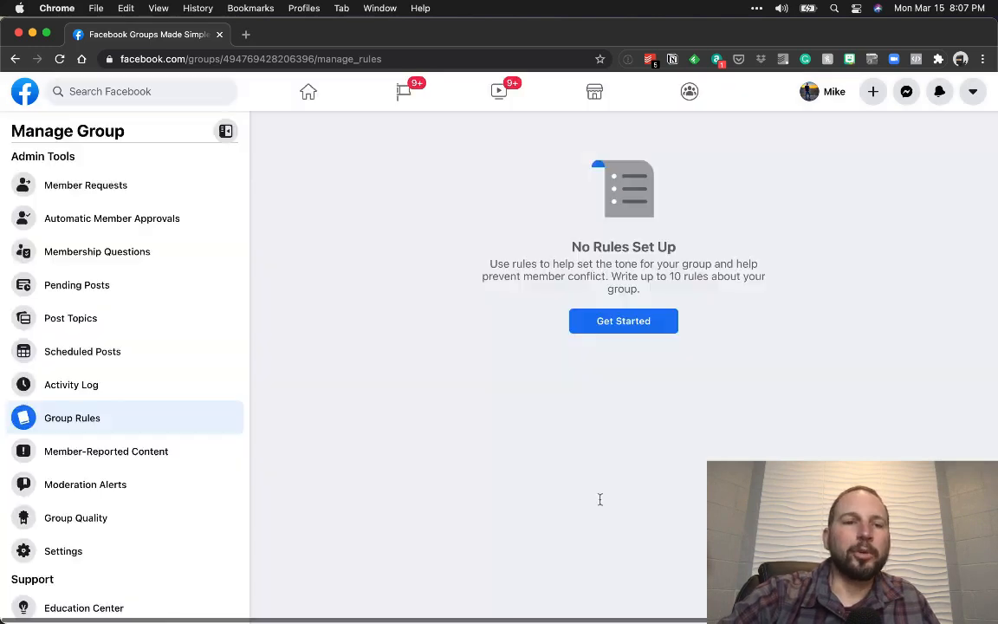
- Review the group's member-reported content and the available moderation alert types
{"action": "left_click", "coordinate": [176, 460]}
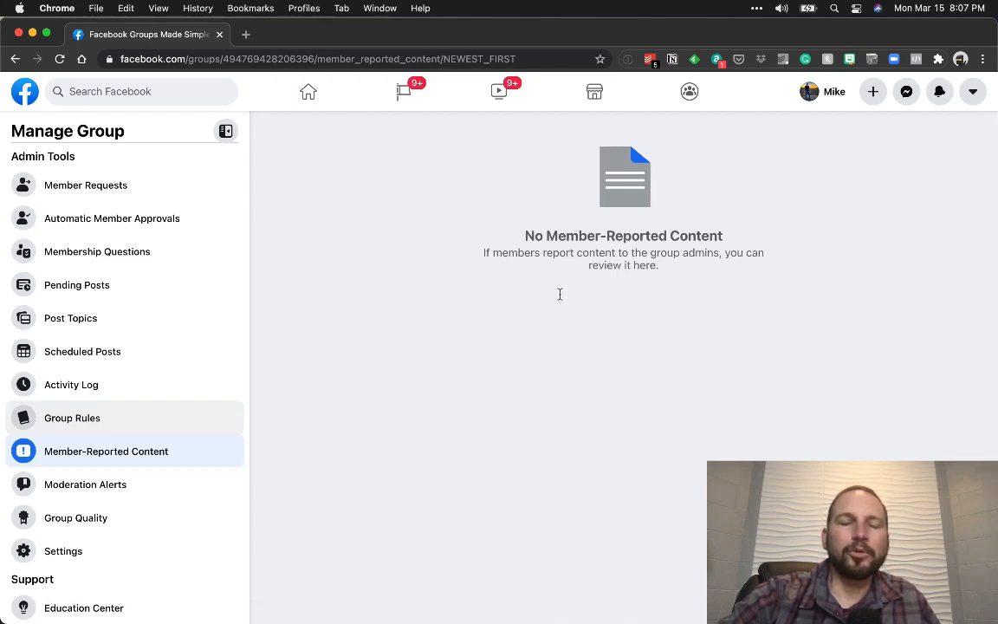
{"action": "left_click", "coordinate": [143, 496]}
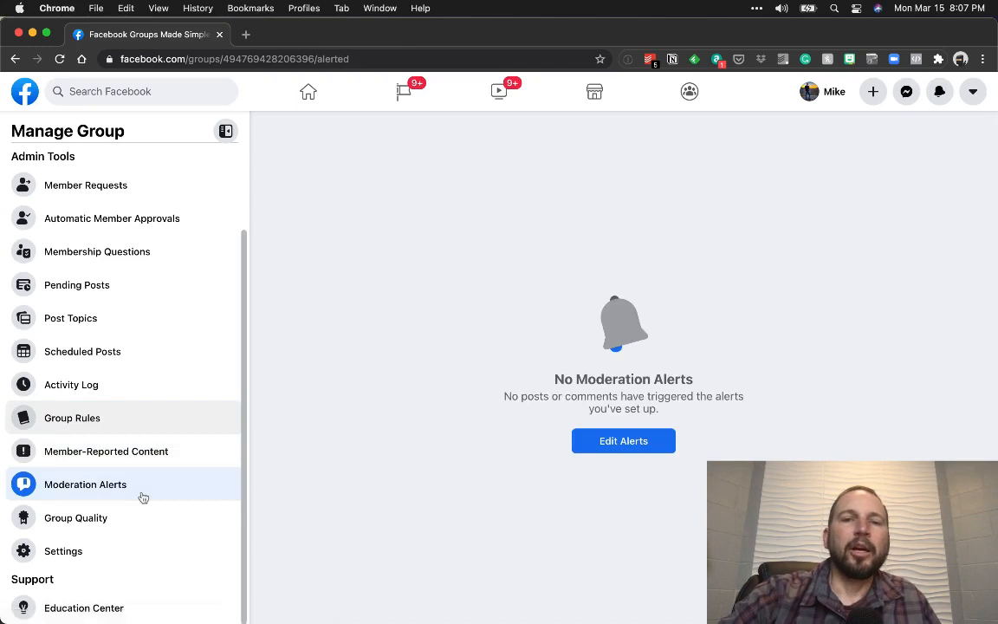
{"action": "left_click", "coordinate": [631, 442]}
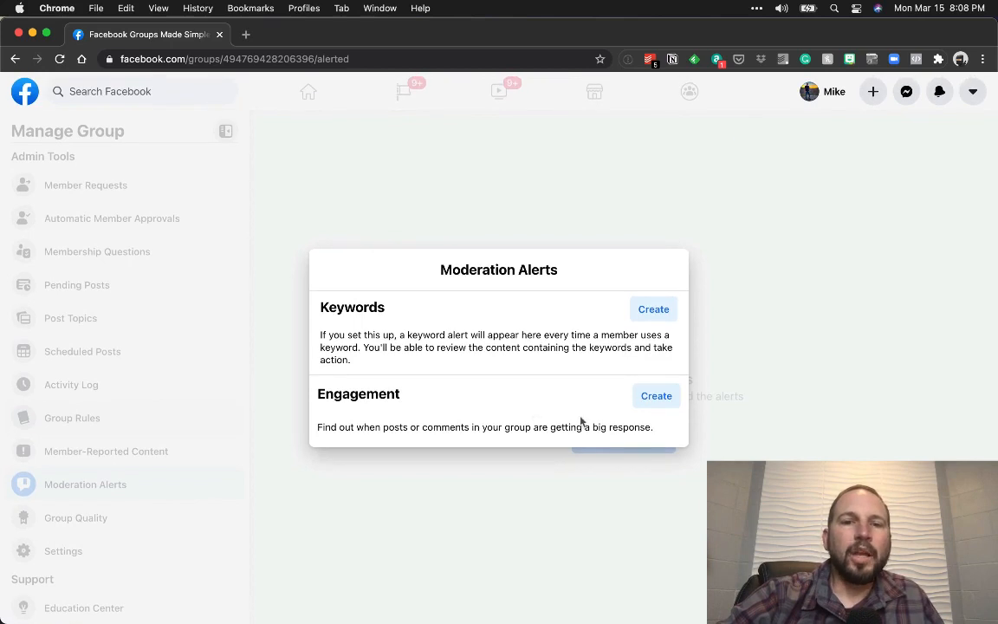
- Start an engagement alert for posts and choose Angry as the engagement type
{"action": "left_click", "coordinate": [646, 398]}
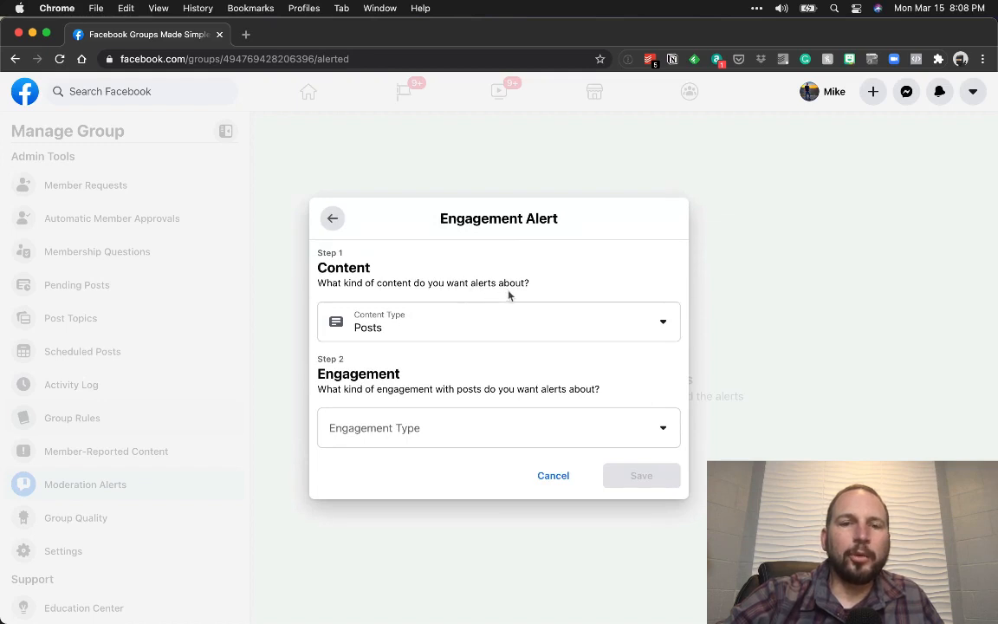
{"action": "left_click", "coordinate": [423, 325]}
{"action": "left_click", "coordinate": [430, 326]}
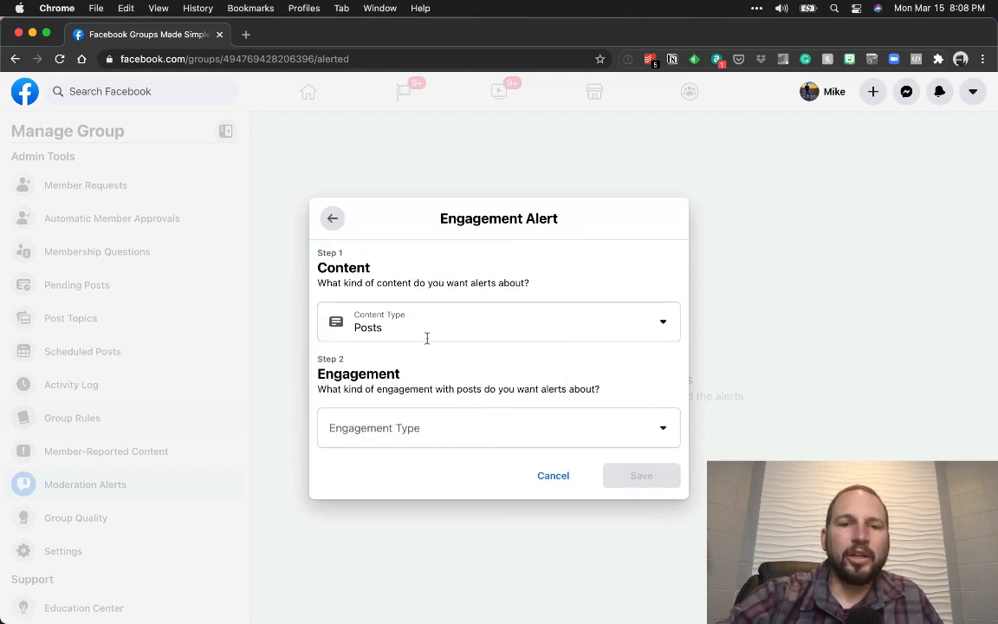
{"action": "left_click", "coordinate": [416, 428]}
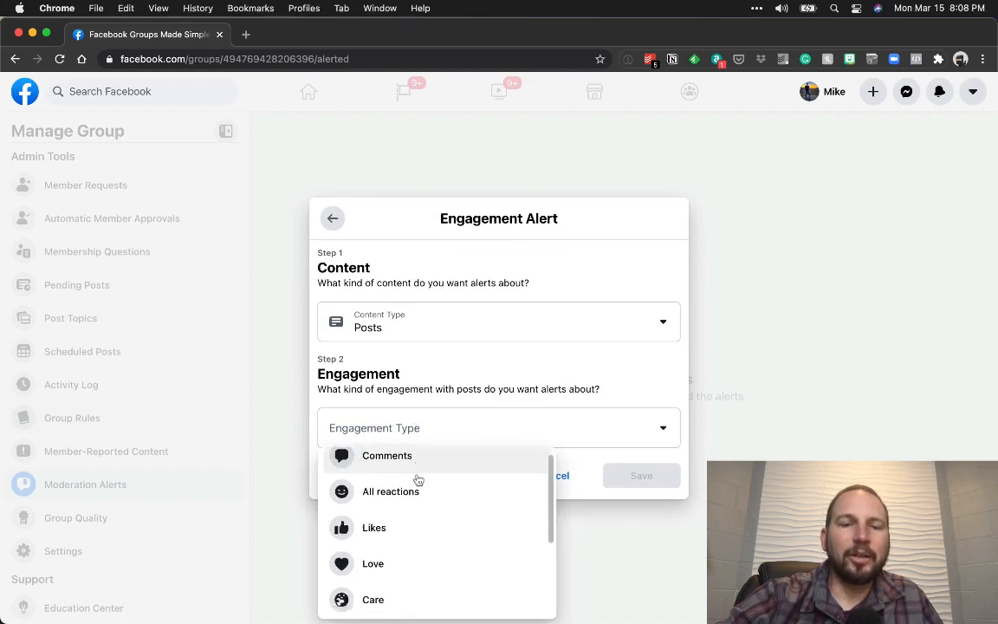
{"action": "scroll", "coordinate": [418, 479], "scroll_direction": "down", "scroll_amount": 3}
{"action": "scroll", "coordinate": [416, 491], "scroll_direction": "down", "scroll_amount": 2}
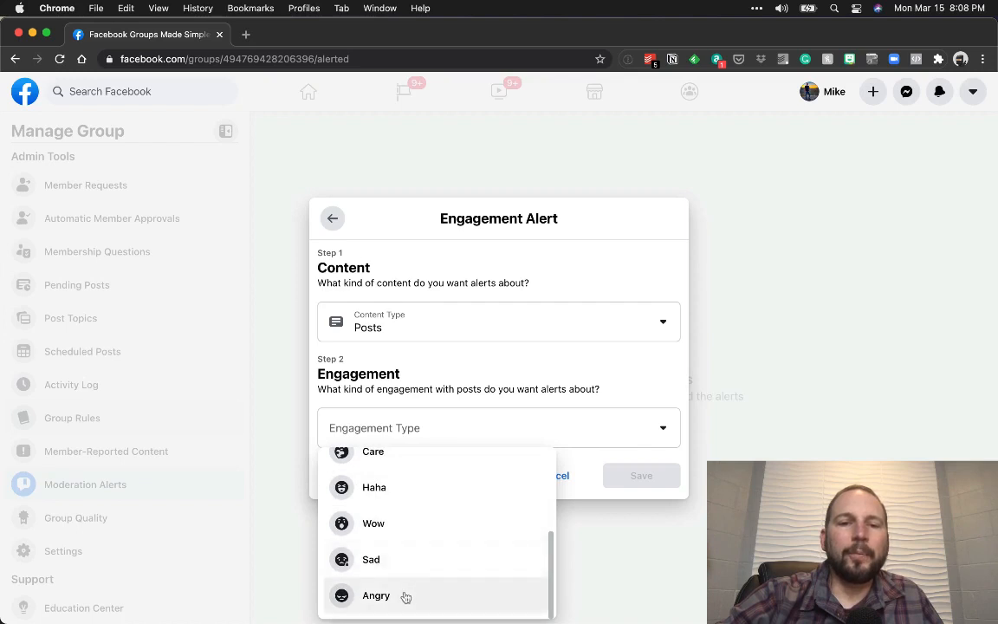
{"action": "left_click", "coordinate": [409, 595]}
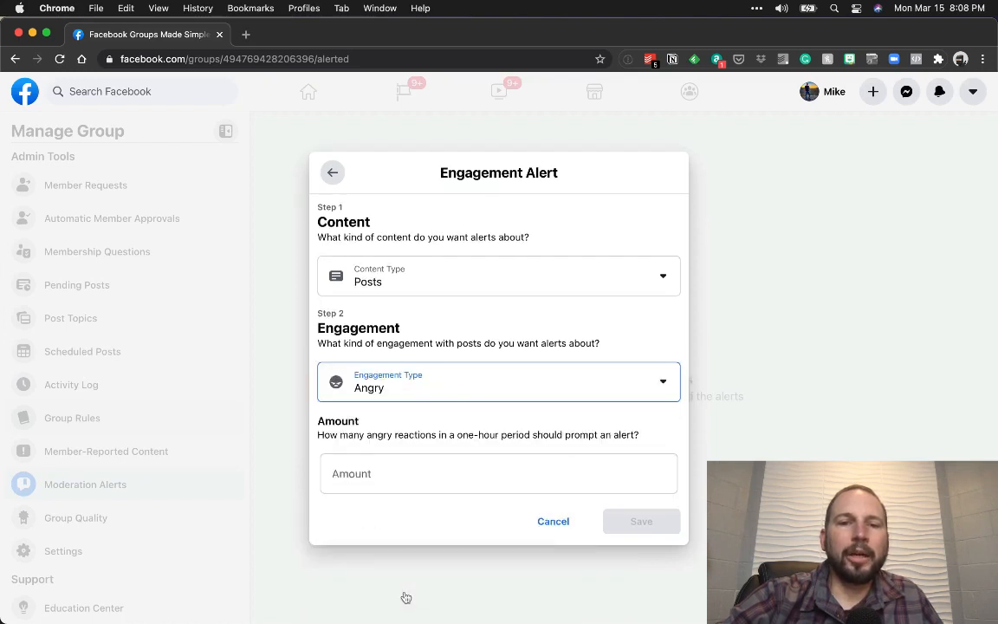
- Switch the post engagement alert to Comments with an amount of 5, and leave the moderation alerts without saving it
{"action": "left_click", "coordinate": [385, 481]}
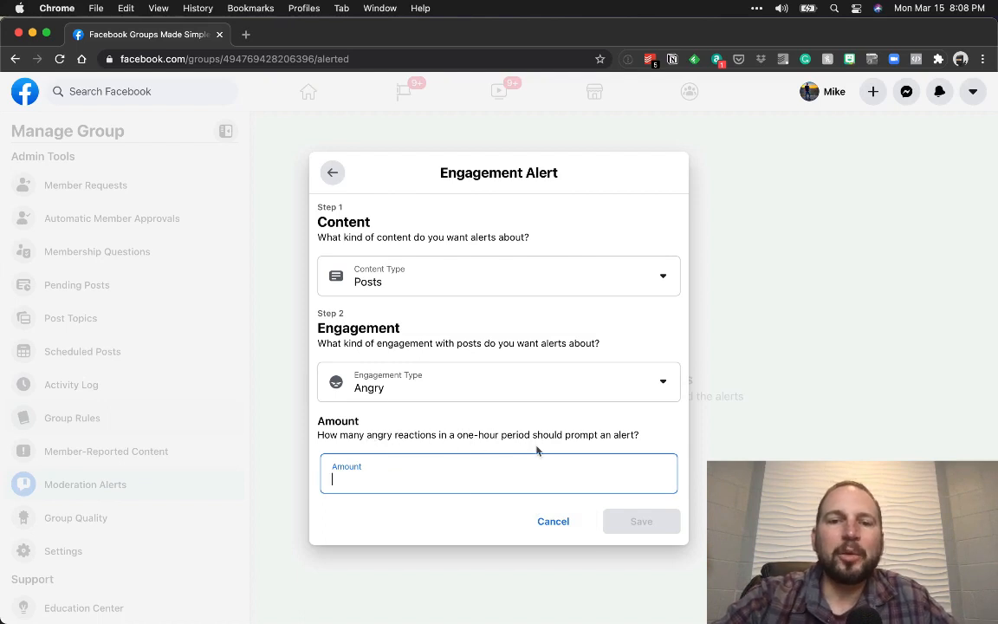
{"action": "left_click", "coordinate": [403, 391]}
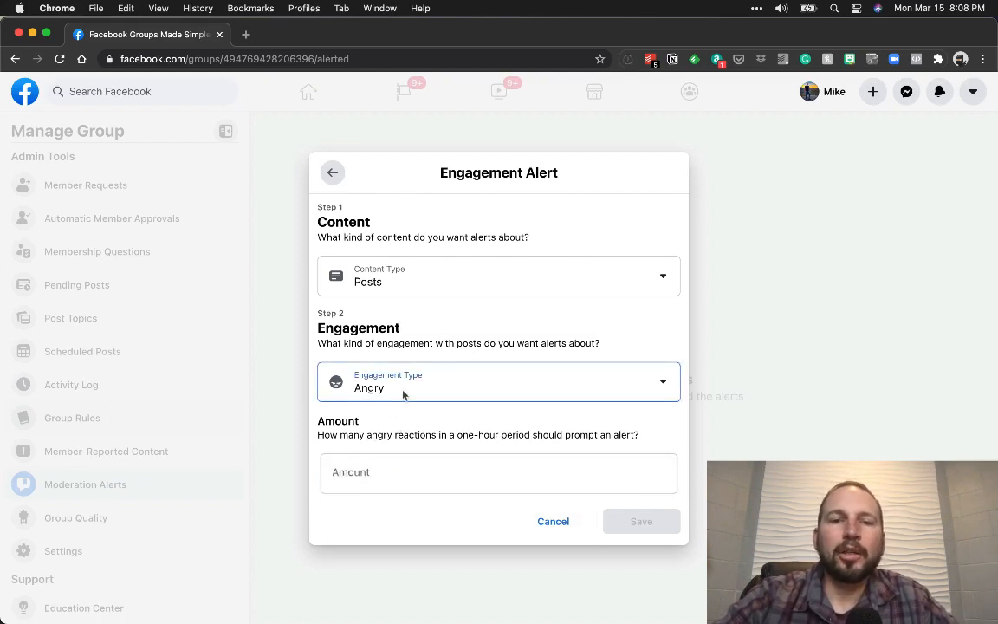
{"action": "left_click", "coordinate": [403, 422]}
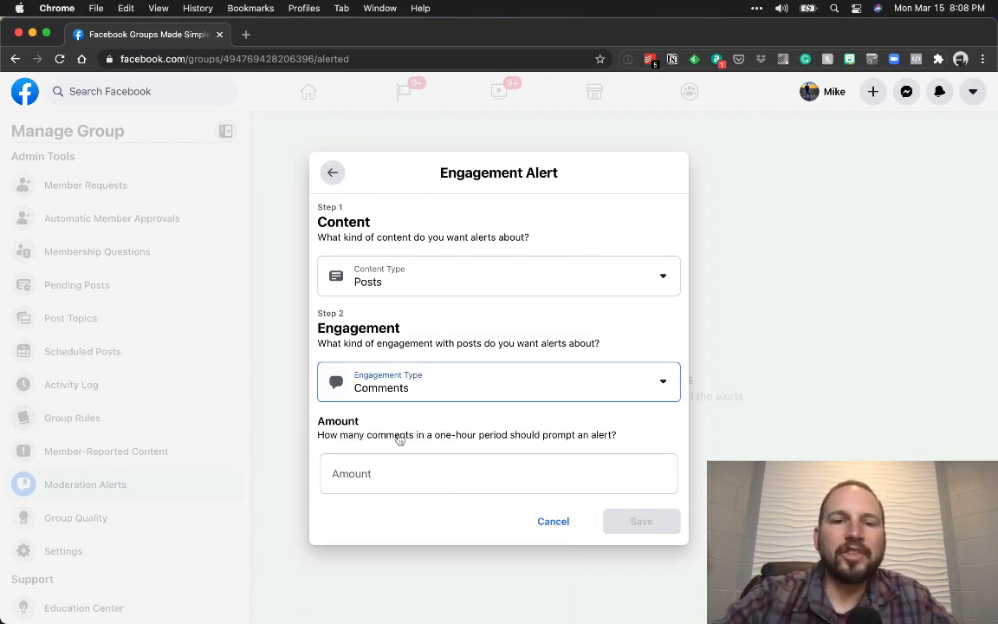
{"action": "left_click", "coordinate": [360, 483]}
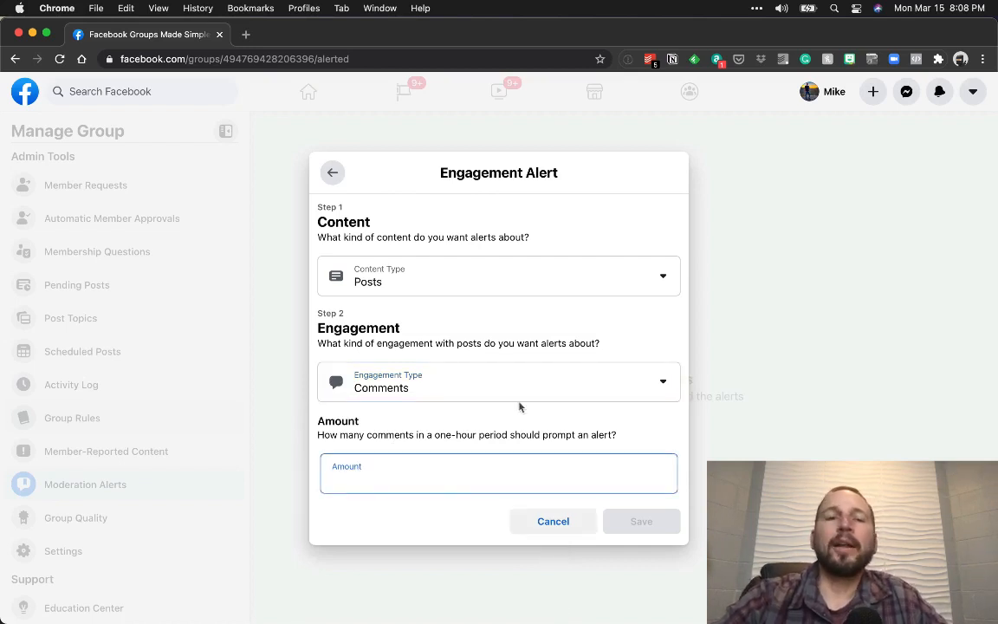
{"action": "type", "text": "5"}
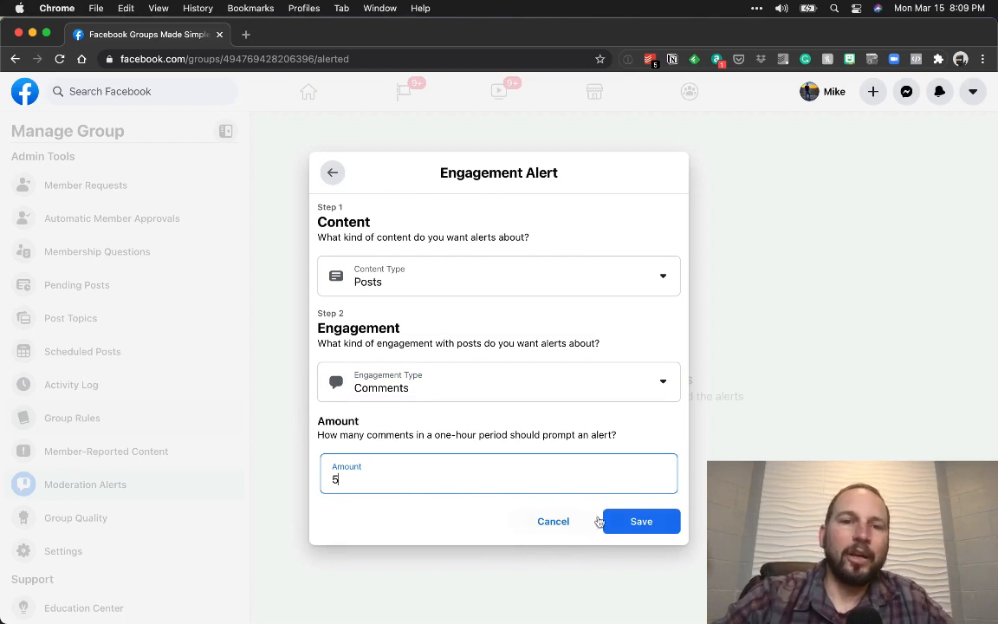
{"action": "left_click", "coordinate": [606, 279]}
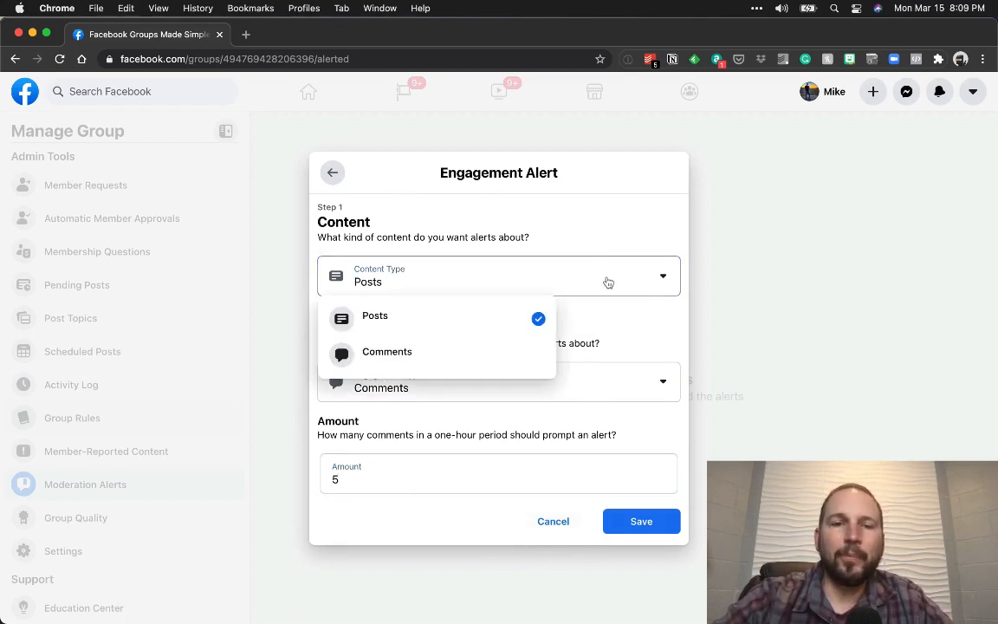
{"action": "left_click", "coordinate": [595, 274]}
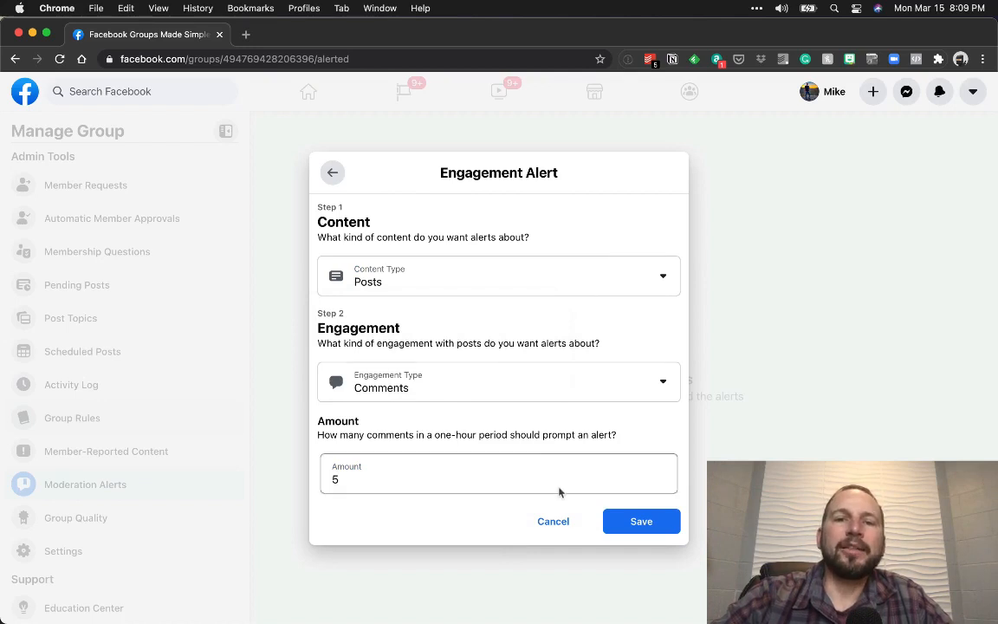
{"action": "left_click", "coordinate": [556, 520]}
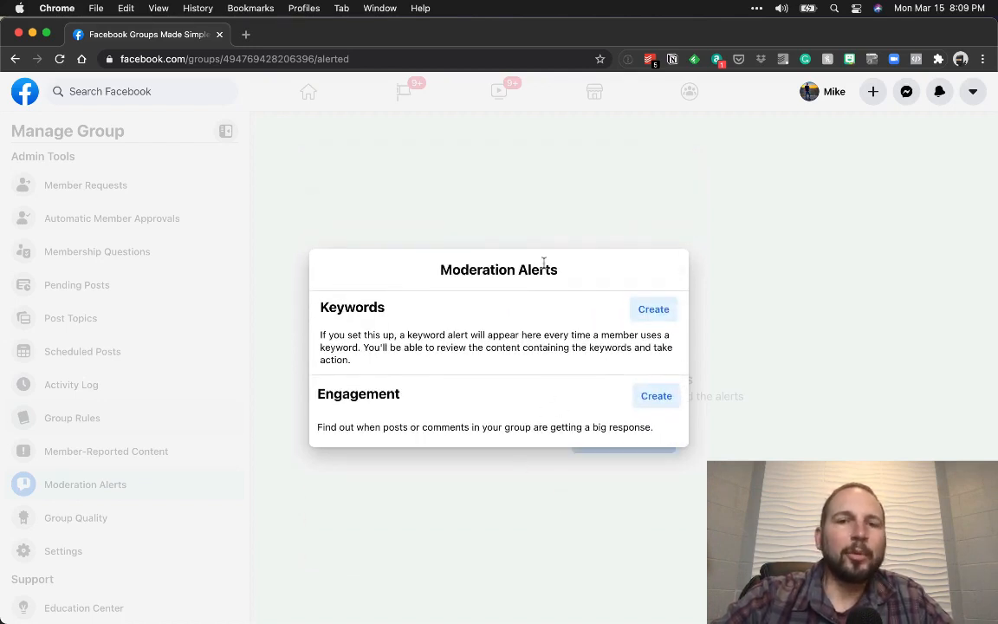
{"action": "left_click", "coordinate": [560, 224]}
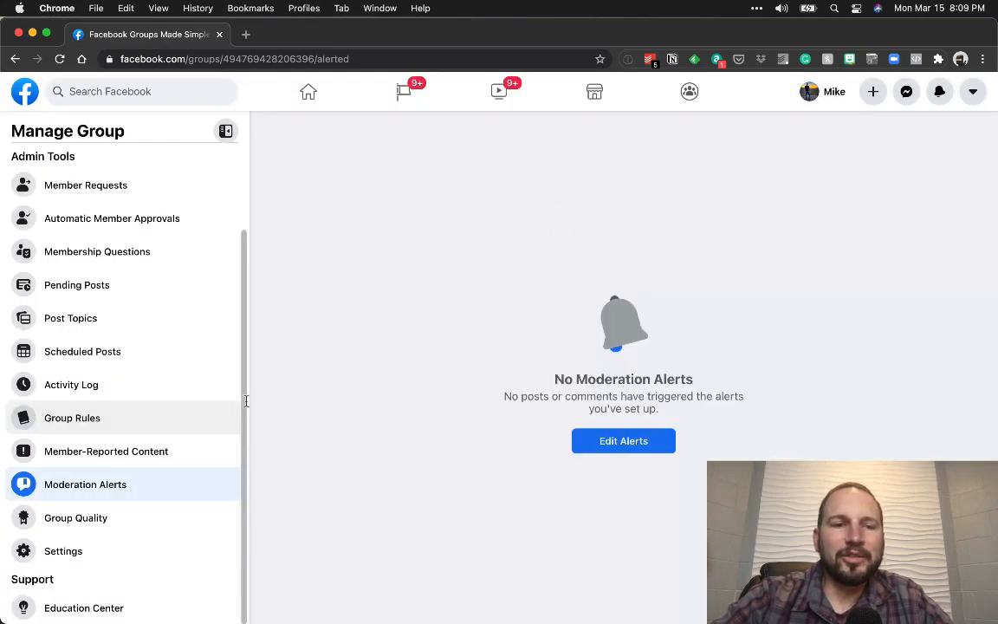
- Review the Group Quality page and the group's location, name and description settings without editing them
{"action": "left_click", "coordinate": [176, 520]}
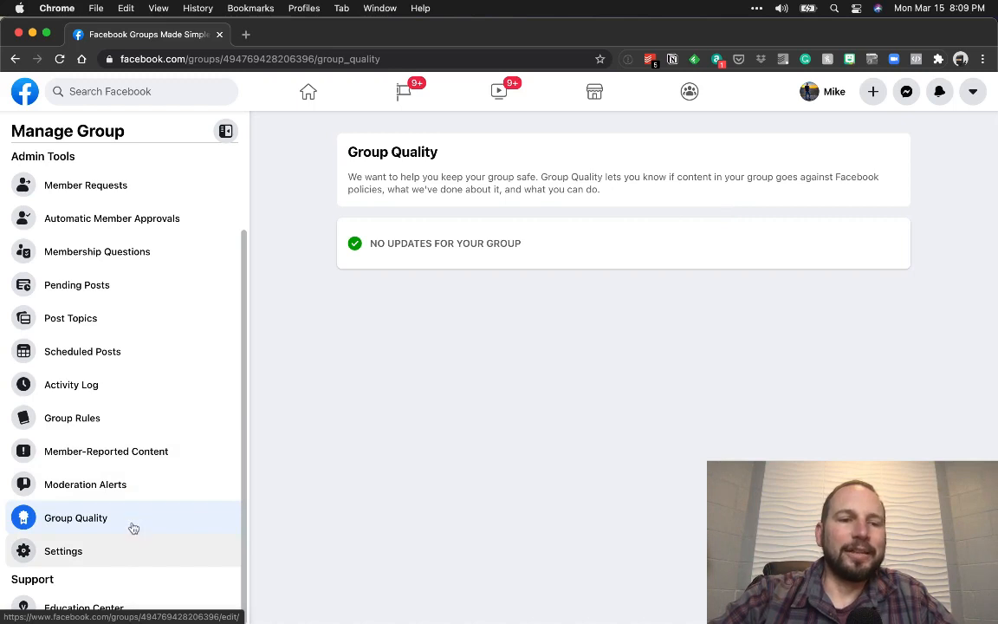
{"action": "left_click", "coordinate": [103, 553]}
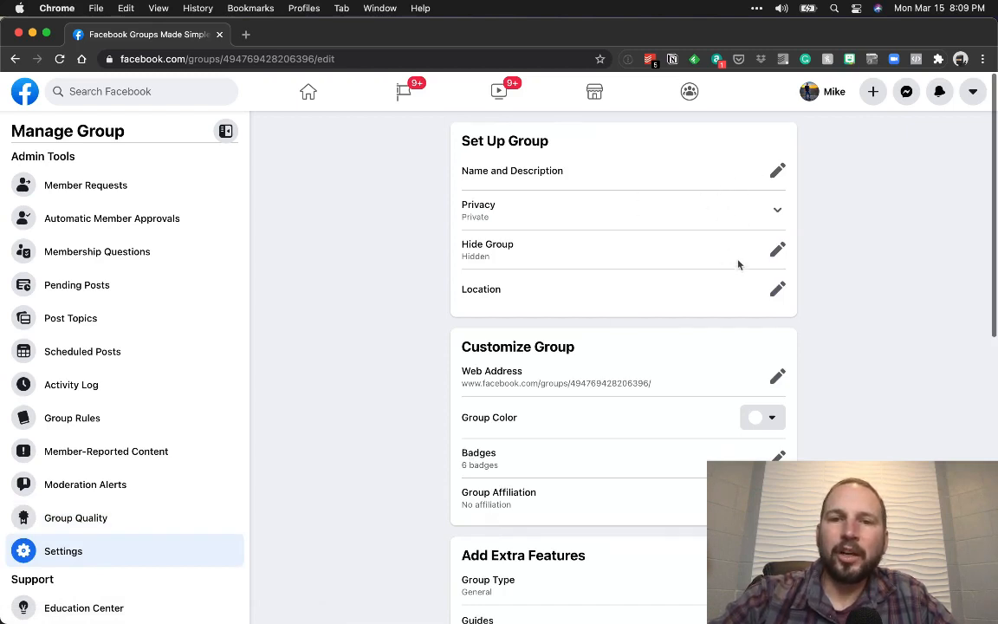
{"action": "left_click", "coordinate": [778, 290]}
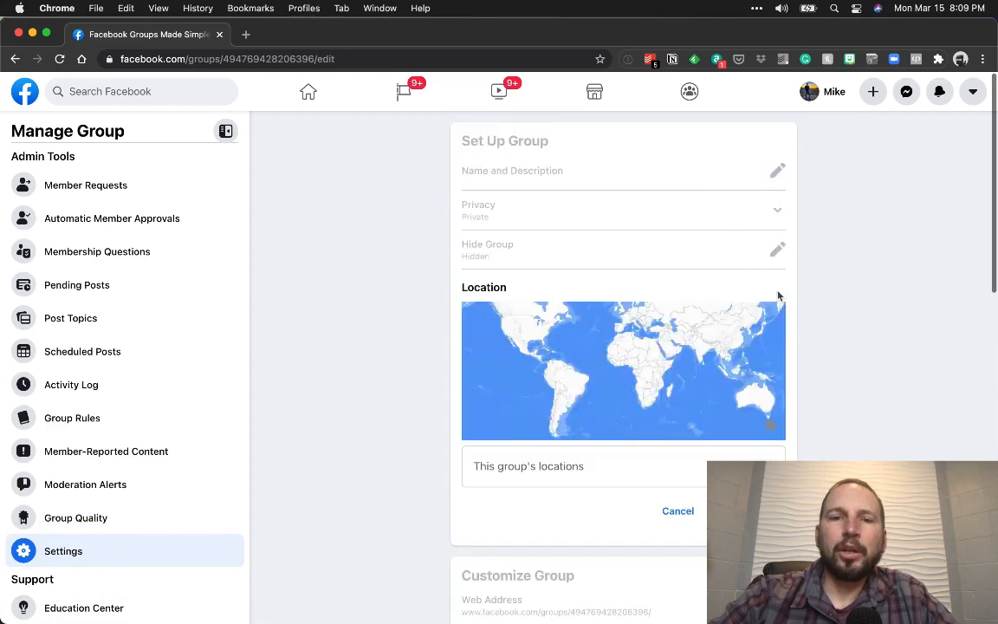
{"action": "left_click", "coordinate": [674, 510]}
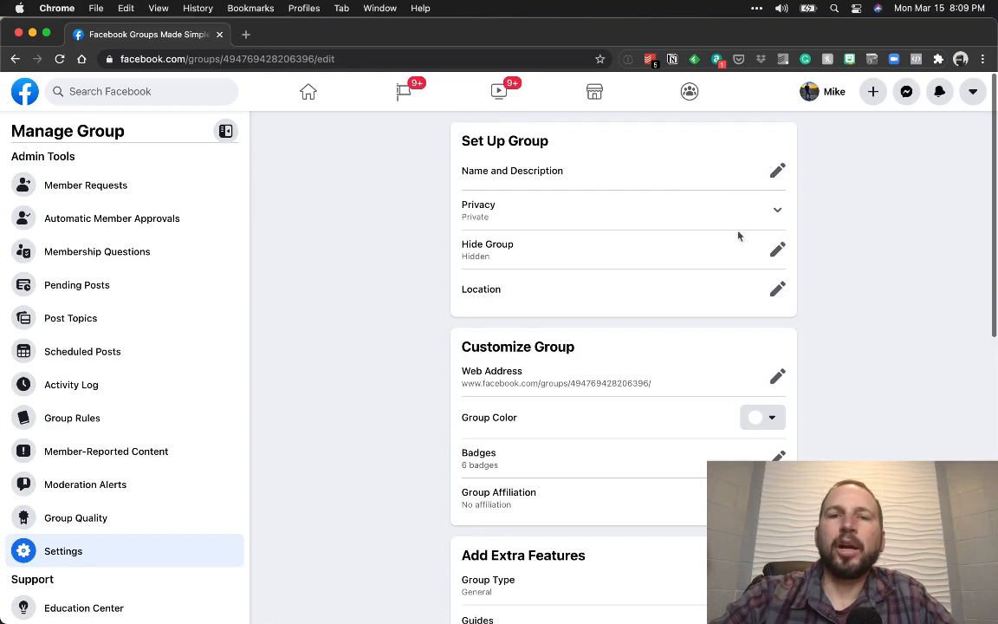
{"action": "left_click", "coordinate": [777, 170]}
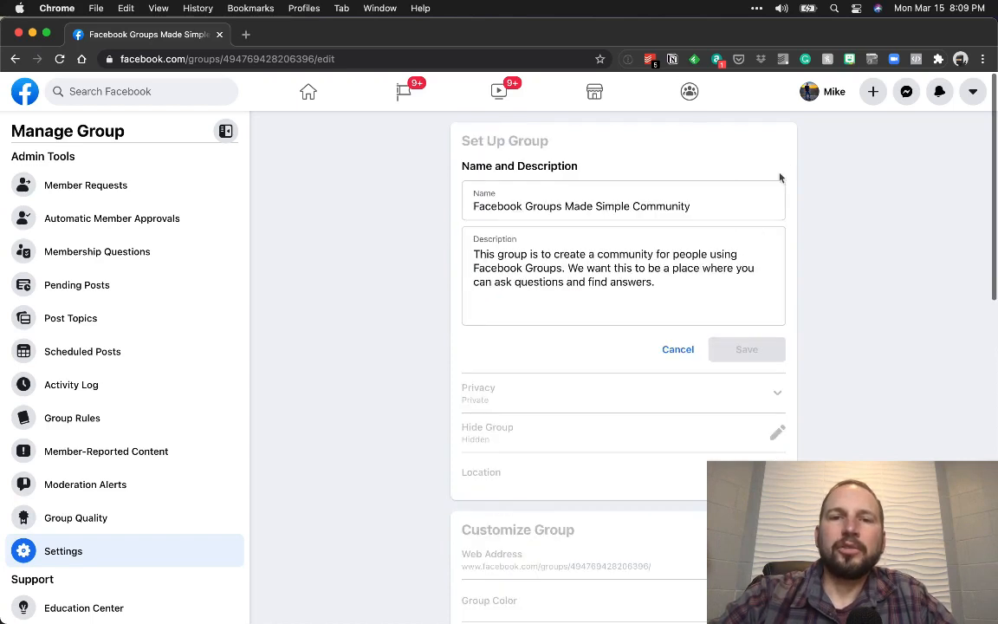
{"action": "left_click", "coordinate": [672, 351]}
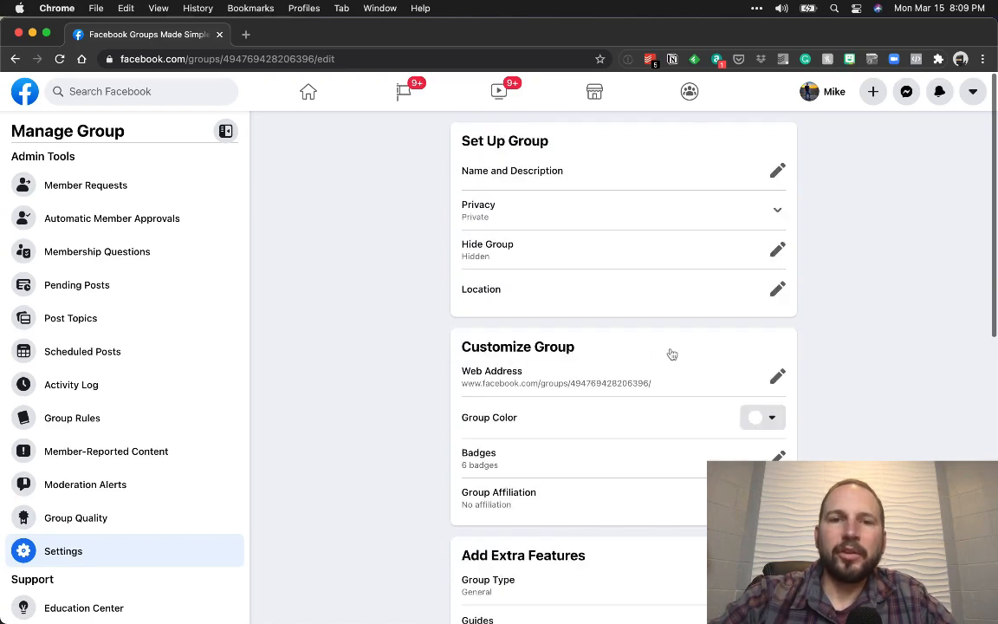
- Try the custom group web address "thisismyspecialgroupname" and cancel without saving it
{"action": "scroll", "coordinate": [649, 405], "scroll_direction": "down", "scroll_amount": 1}
{"action": "scroll", "coordinate": [649, 405], "scroll_direction": "down", "scroll_amount": 4}
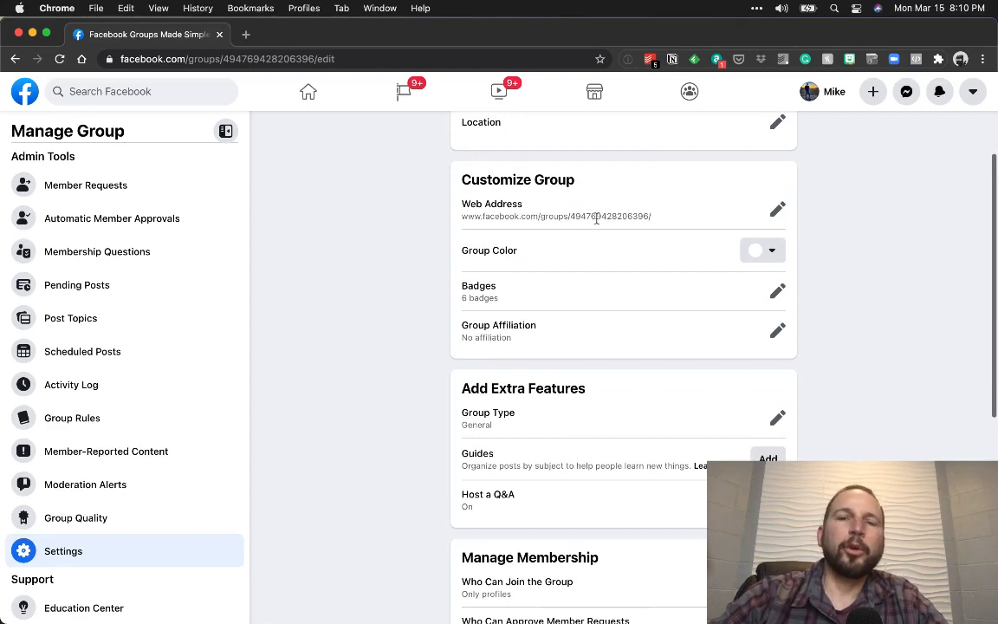
{"action": "left_click", "coordinate": [778, 207]}
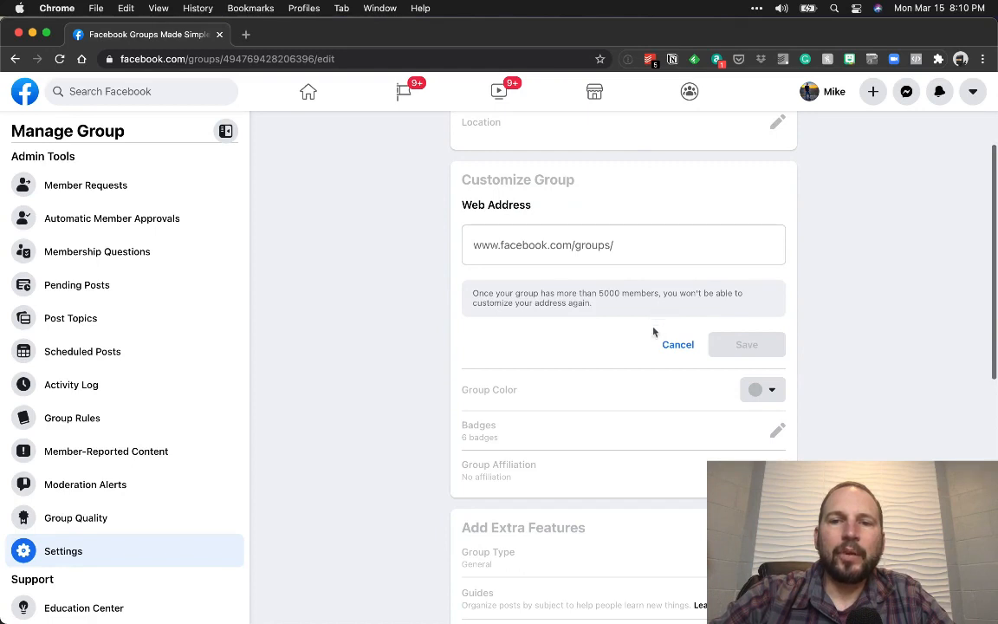
{"action": "left_click", "coordinate": [632, 239]}
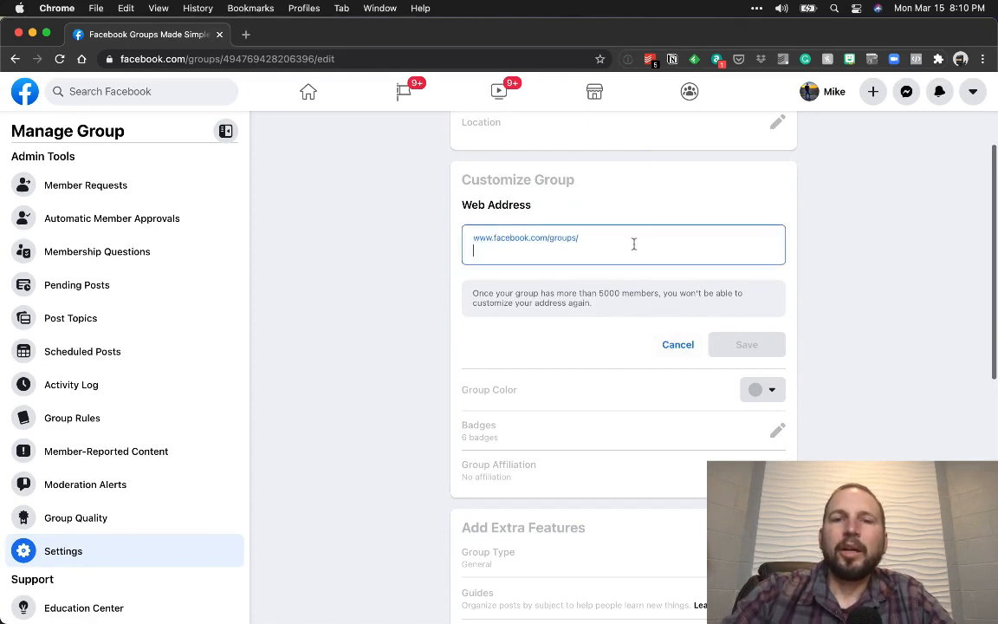
{"action": "type", "text": "thisism"}
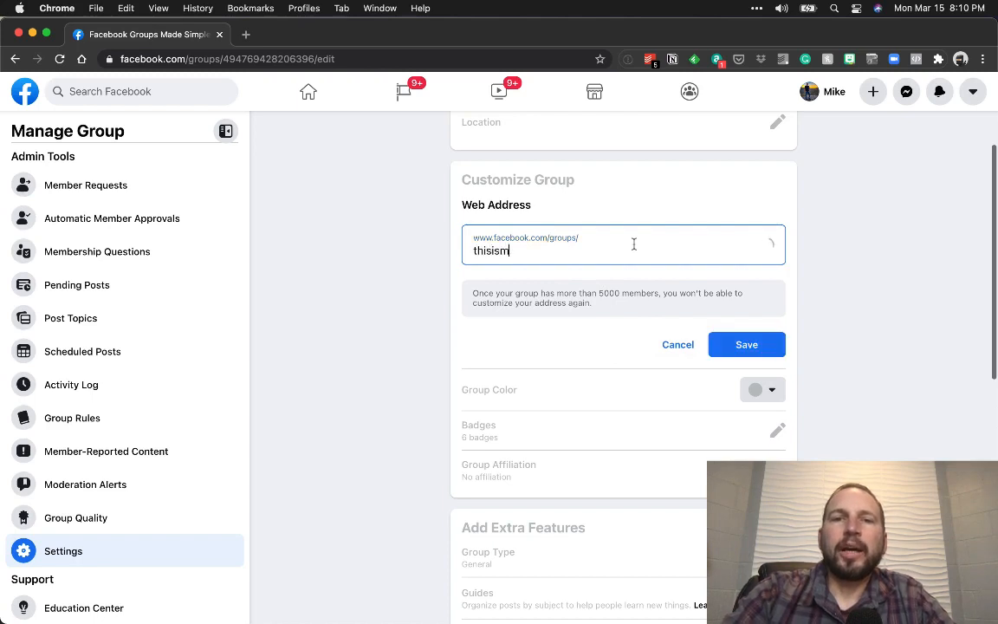
{"action": "type", "text": "yspecialgroupname"}
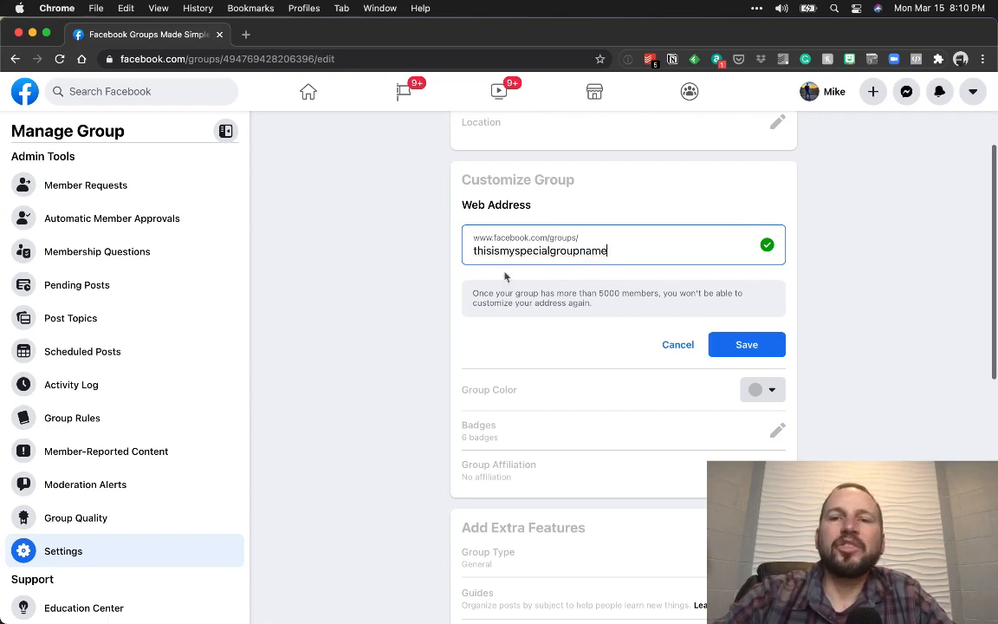
{"action": "left_click", "coordinate": [674, 345]}
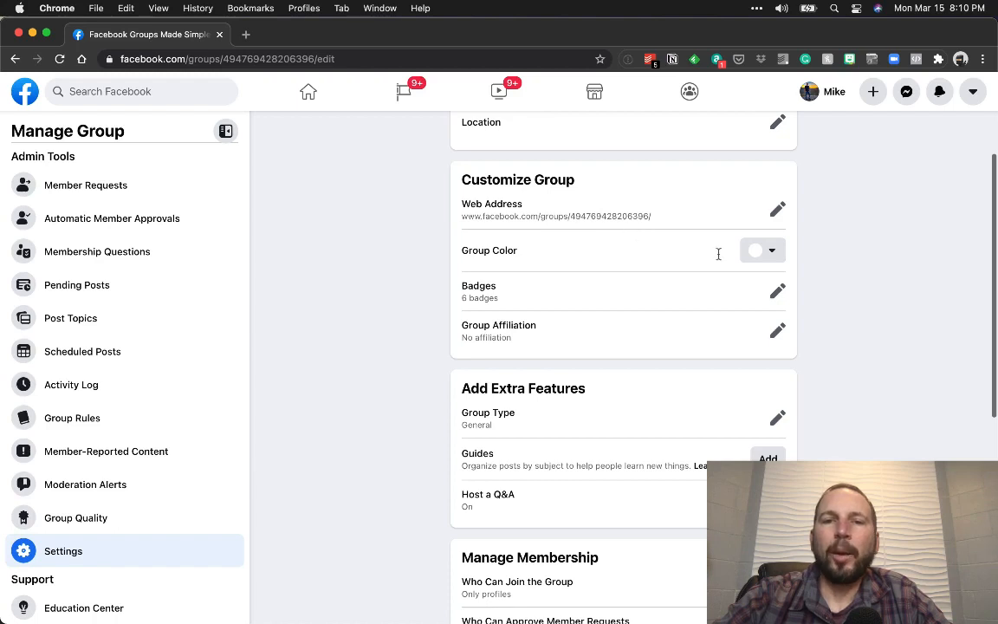
- Set the group color to the darker, muted blue and save it
{"action": "left_click", "coordinate": [772, 252]}
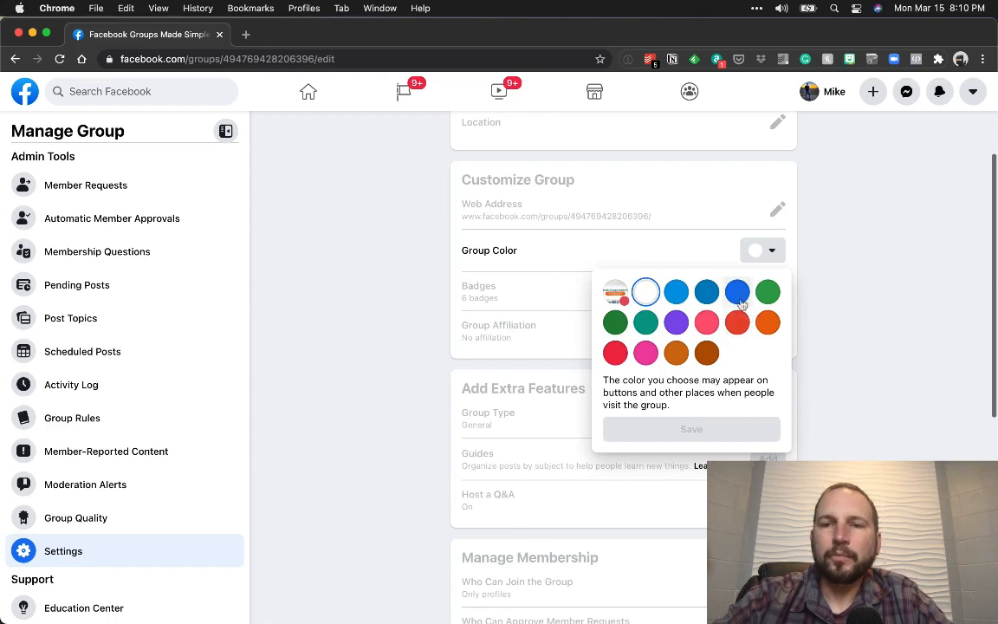
{"action": "left_click", "coordinate": [707, 292]}
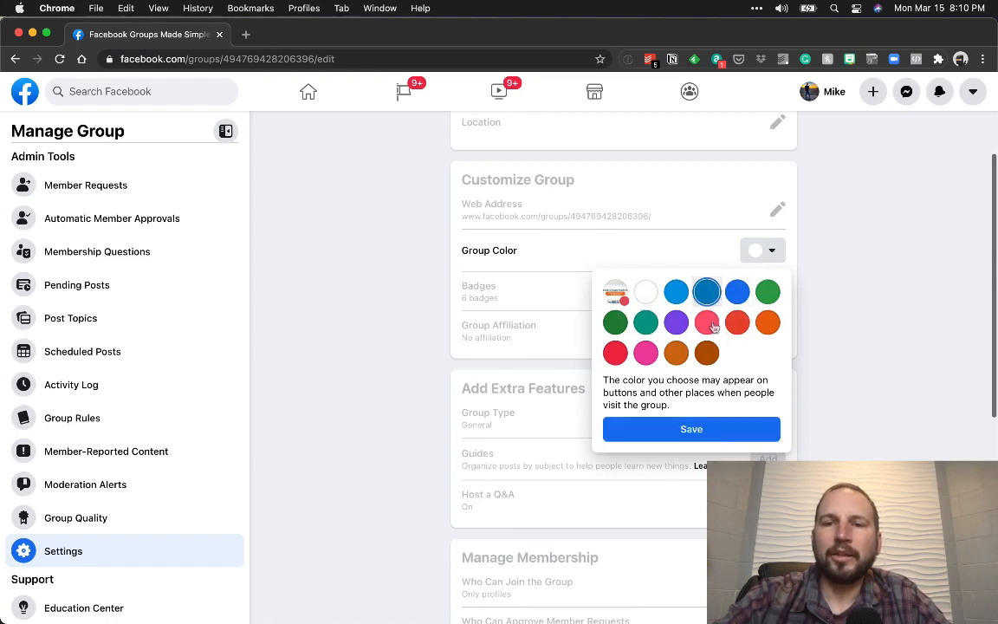
{"action": "left_click", "coordinate": [702, 426]}
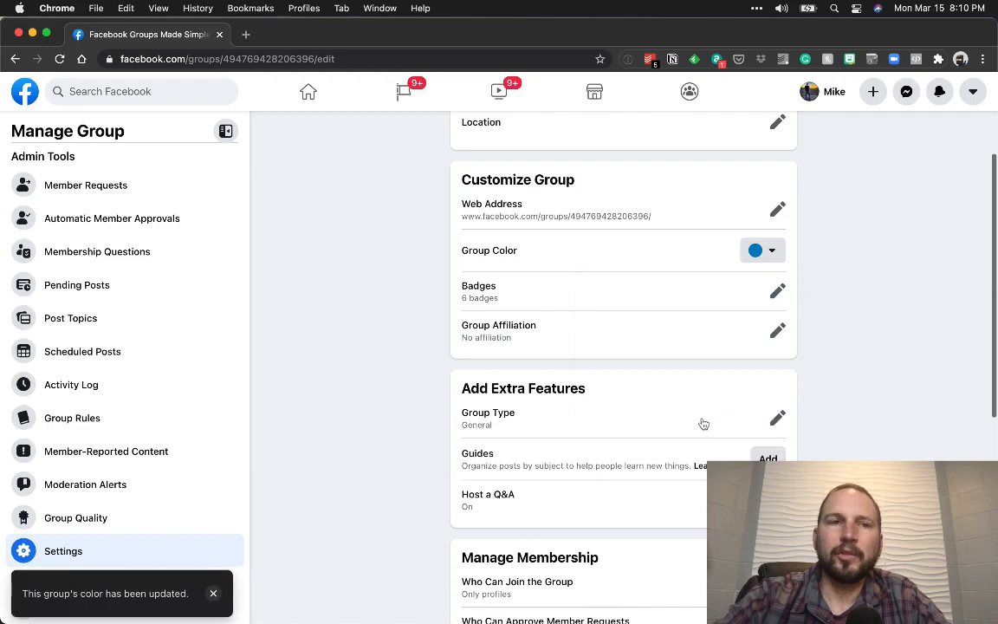
{"action": "scroll", "coordinate": [352, 305], "scroll_direction": "up", "scroll_amount": 3}
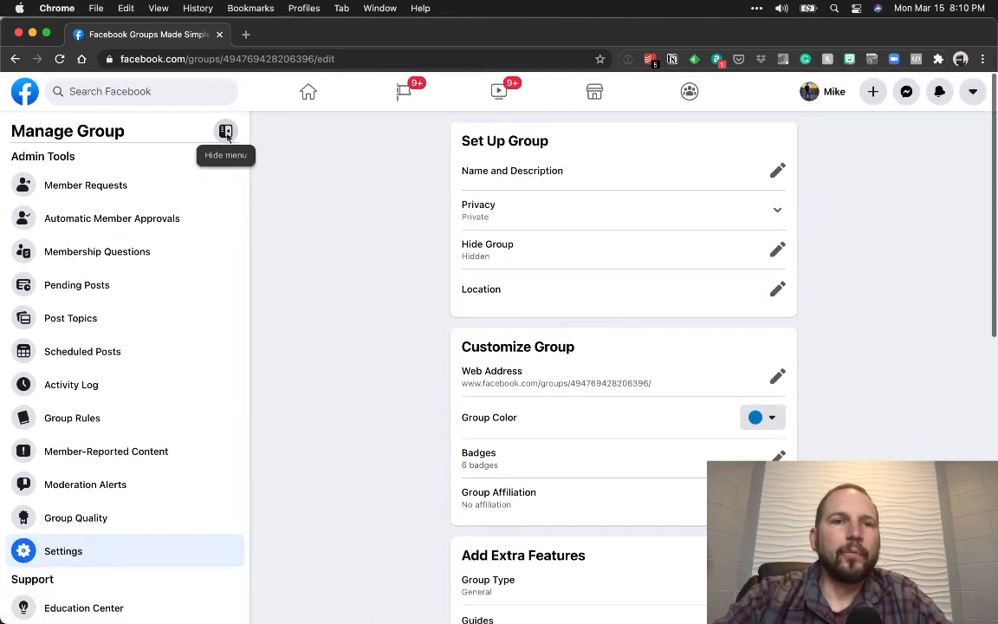
- Review the group's badges, switch Conversation Starter off and back on, and cancel without saving
{"action": "scroll", "coordinate": [347, 317], "scroll_direction": "down", "scroll_amount": 3}
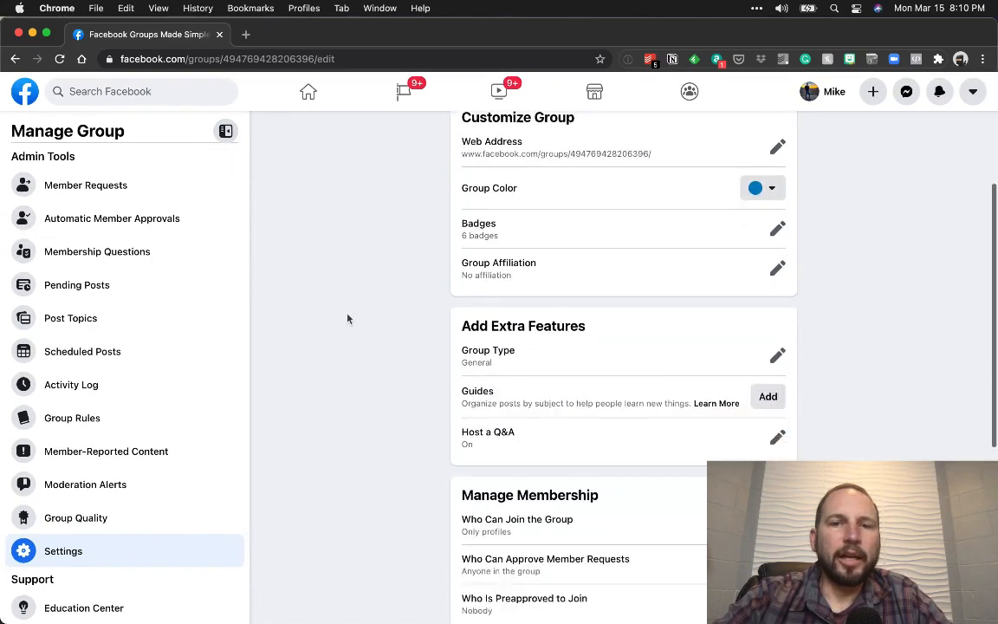
{"action": "left_click", "coordinate": [778, 211]}
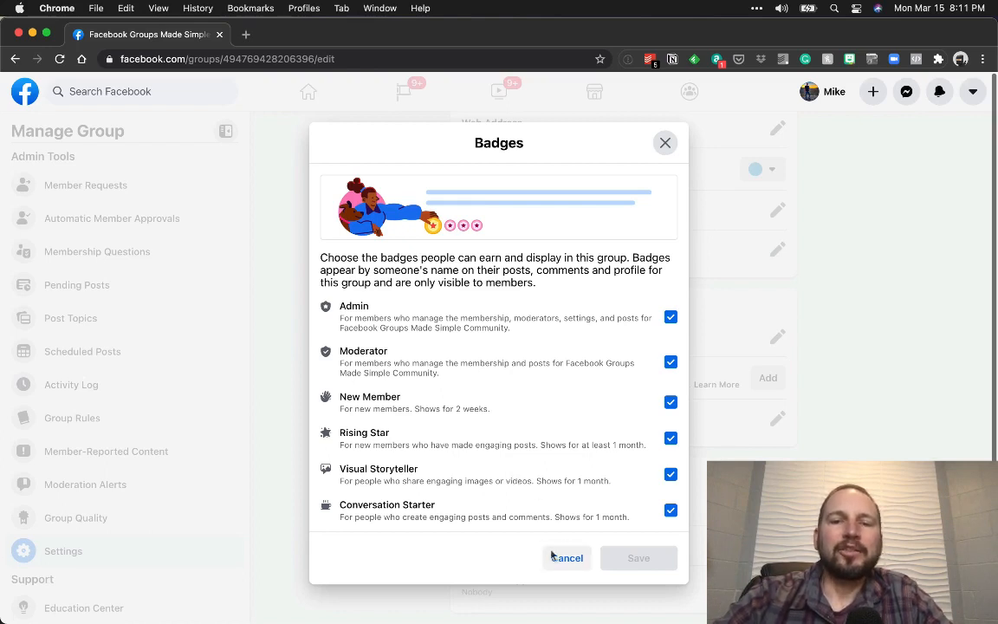
{"action": "left_click", "coordinate": [670, 510]}
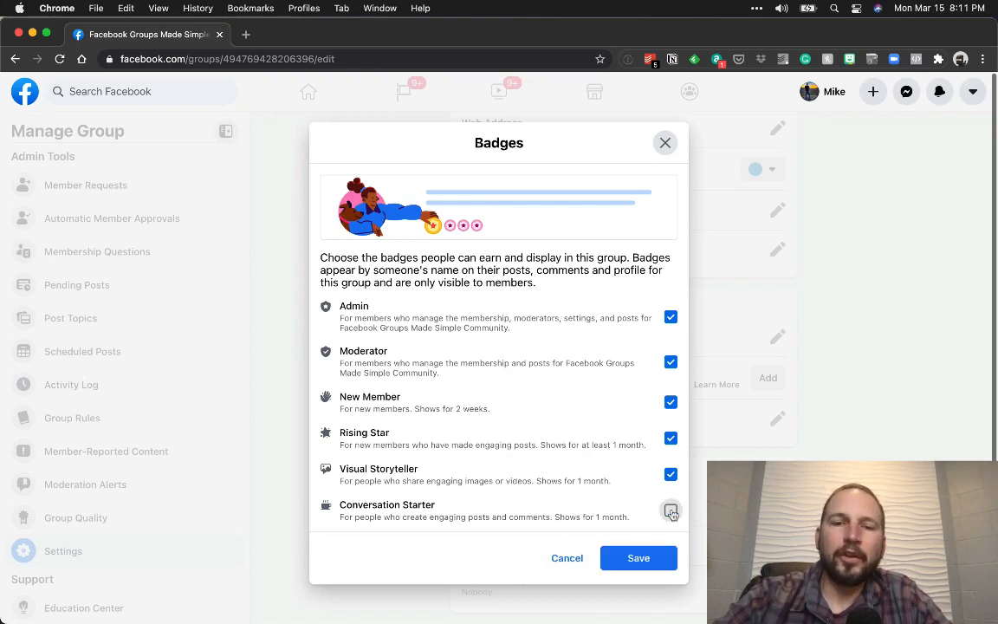
{"action": "left_click", "coordinate": [670, 511]}
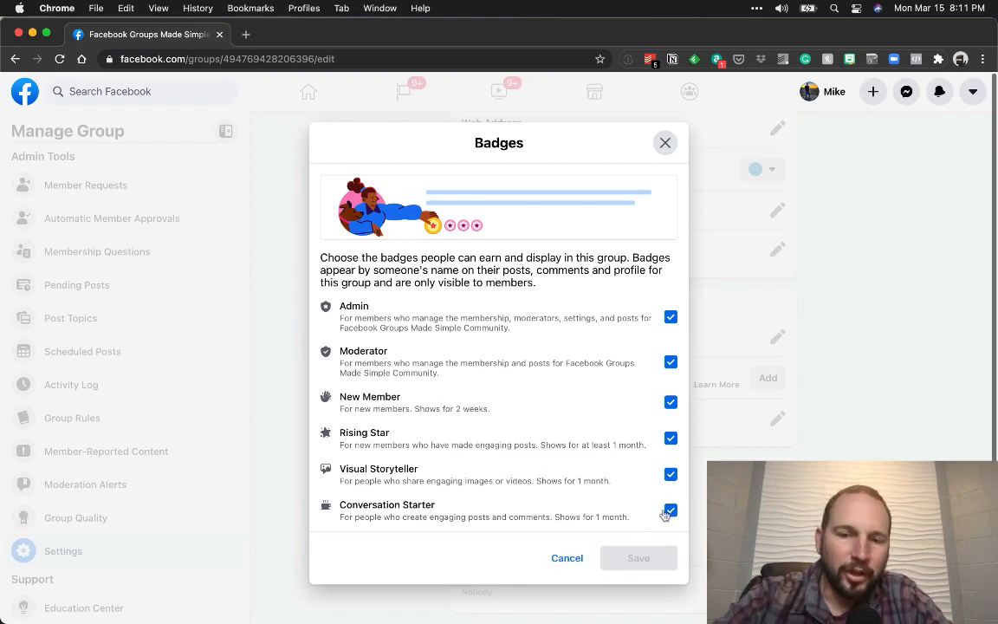
{"action": "left_click", "coordinate": [563, 559]}
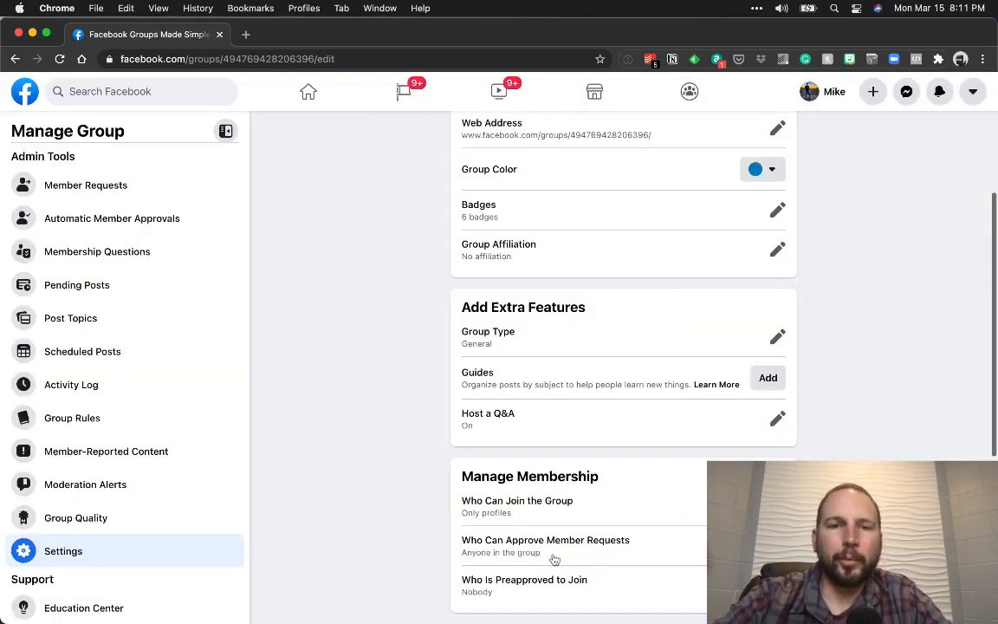
- Try a group affiliation with the Online Ministry Made Simple page and exit without saving
{"action": "left_click", "coordinate": [771, 254]}
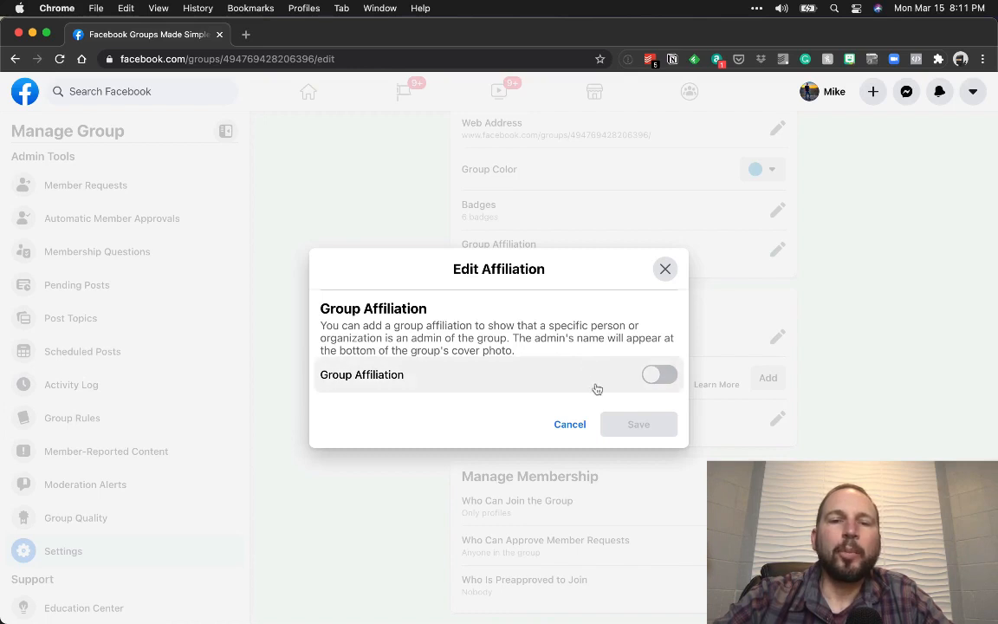
{"action": "left_click", "coordinate": [661, 375]}
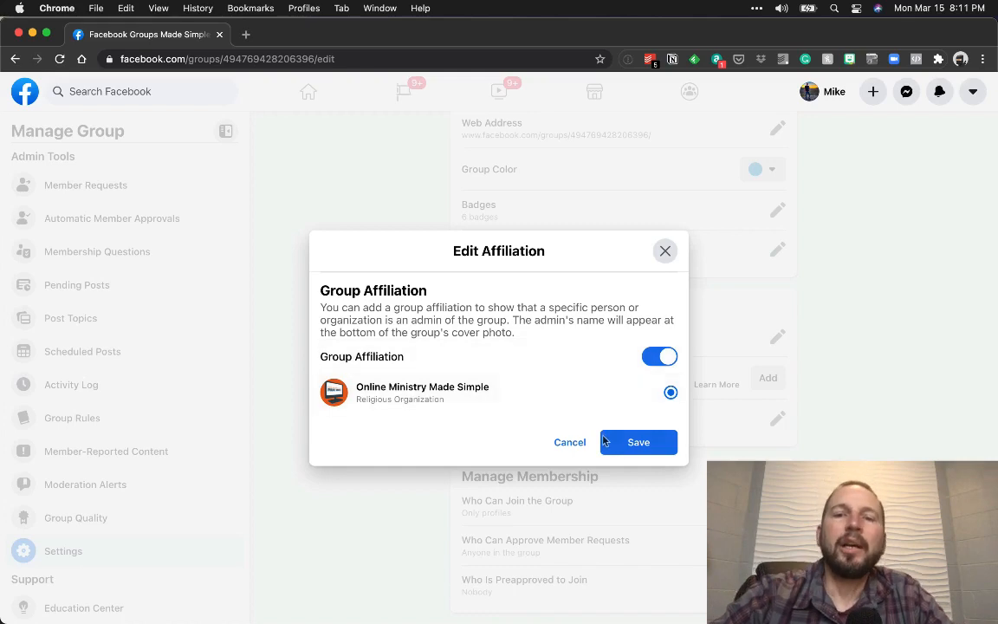
{"action": "left_click", "coordinate": [569, 443]}
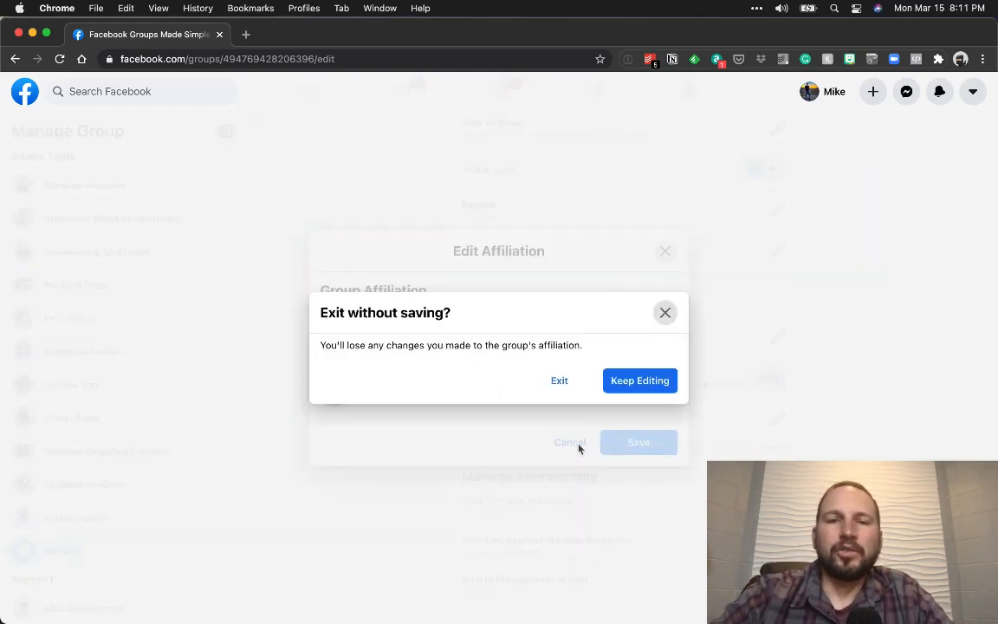
{"action": "left_click", "coordinate": [565, 384]}
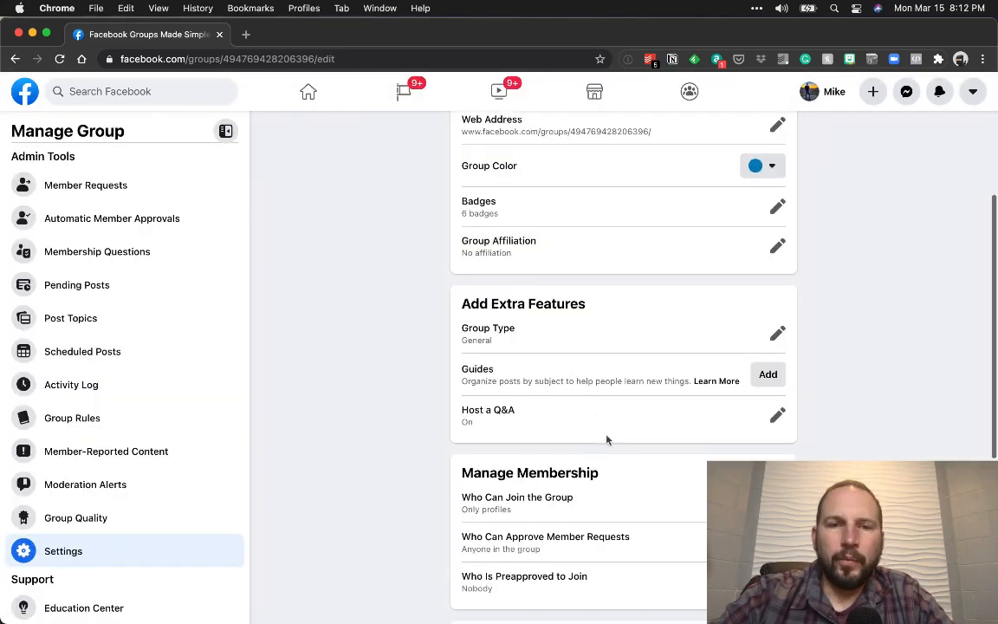
- Set the group type to Social Learning under the extra features and save it
{"action": "scroll", "coordinate": [633, 346], "scroll_direction": "down", "scroll_amount": 1}
{"action": "scroll", "coordinate": [711, 325], "scroll_direction": "down", "scroll_amount": 2}
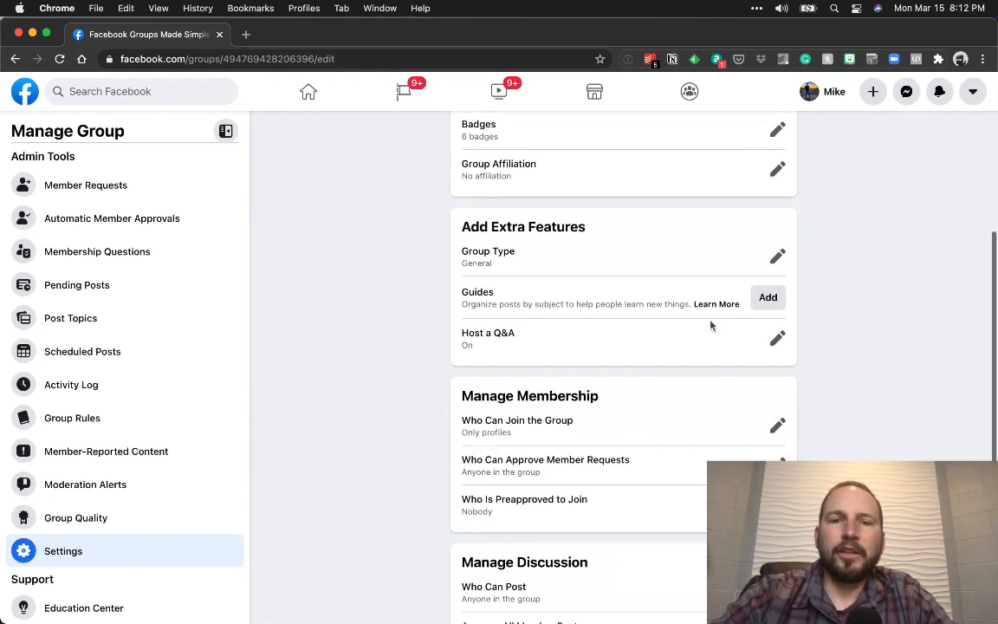
{"action": "scroll", "coordinate": [710, 325], "scroll_direction": "down", "scroll_amount": 1}
{"action": "scroll", "coordinate": [710, 326], "scroll_direction": "down", "scroll_amount": 5}
{"action": "scroll", "coordinate": [710, 326], "scroll_direction": "up", "scroll_amount": 6}
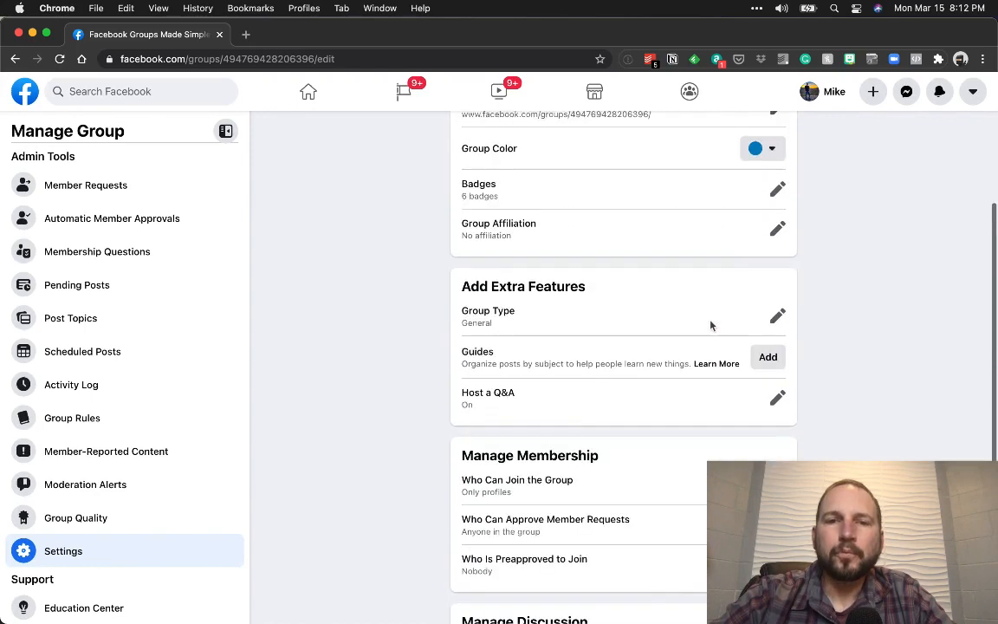
{"action": "left_click", "coordinate": [776, 318]}
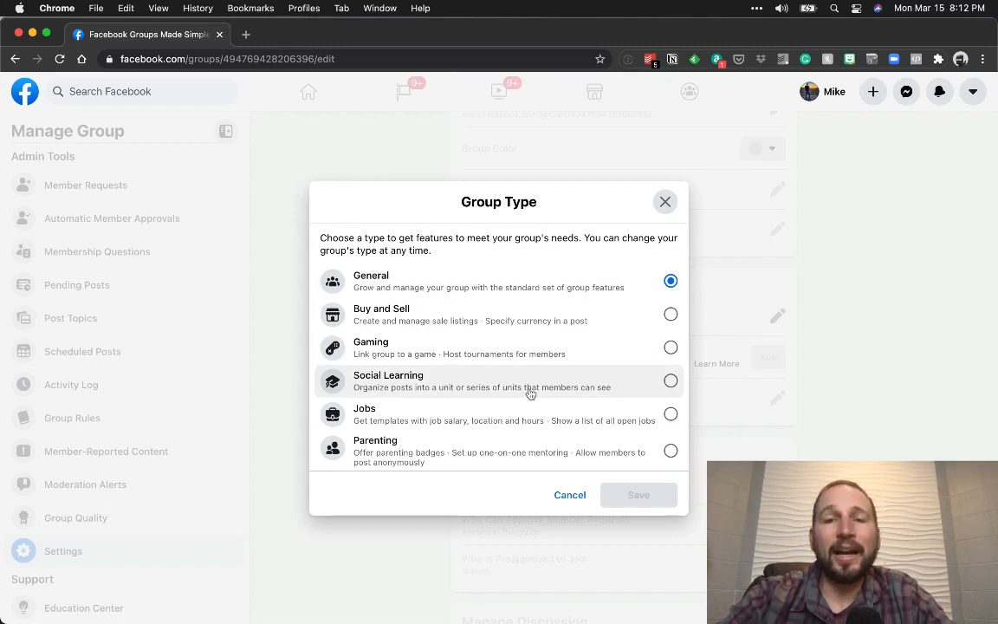
{"action": "left_click", "coordinate": [671, 386]}
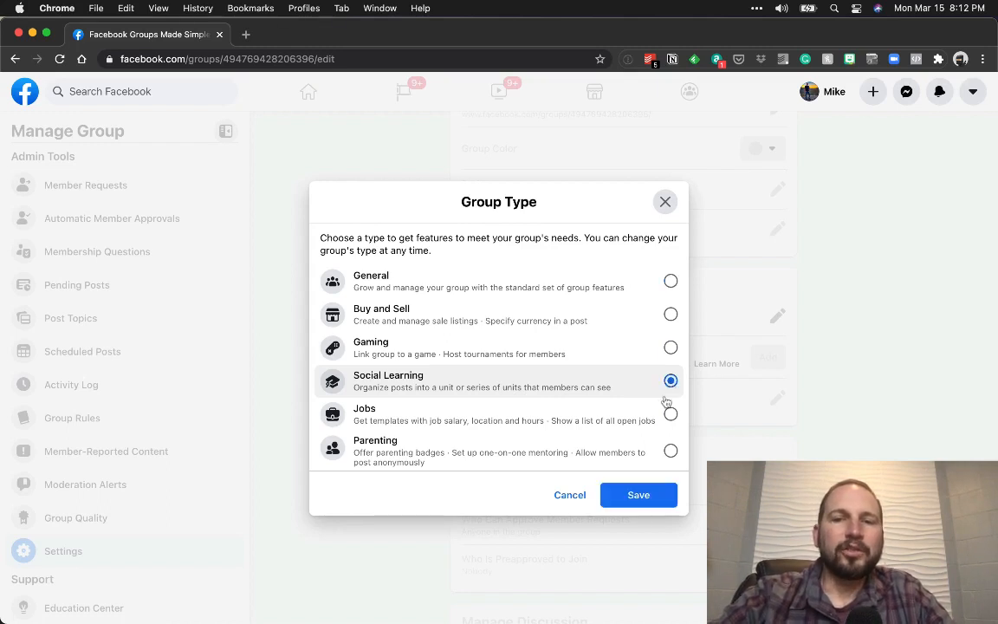
{"action": "left_click", "coordinate": [640, 497]}
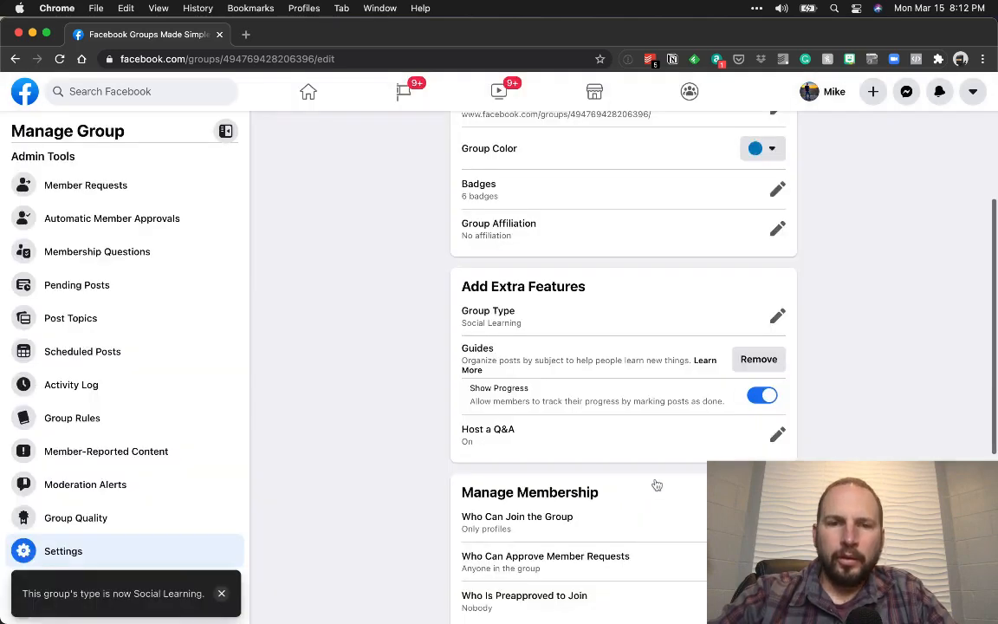
- Review the Host a Q&A and Who Can Join the Group options, cancelling each without changes
{"action": "scroll", "coordinate": [657, 485], "scroll_direction": "down", "scroll_amount": 1}
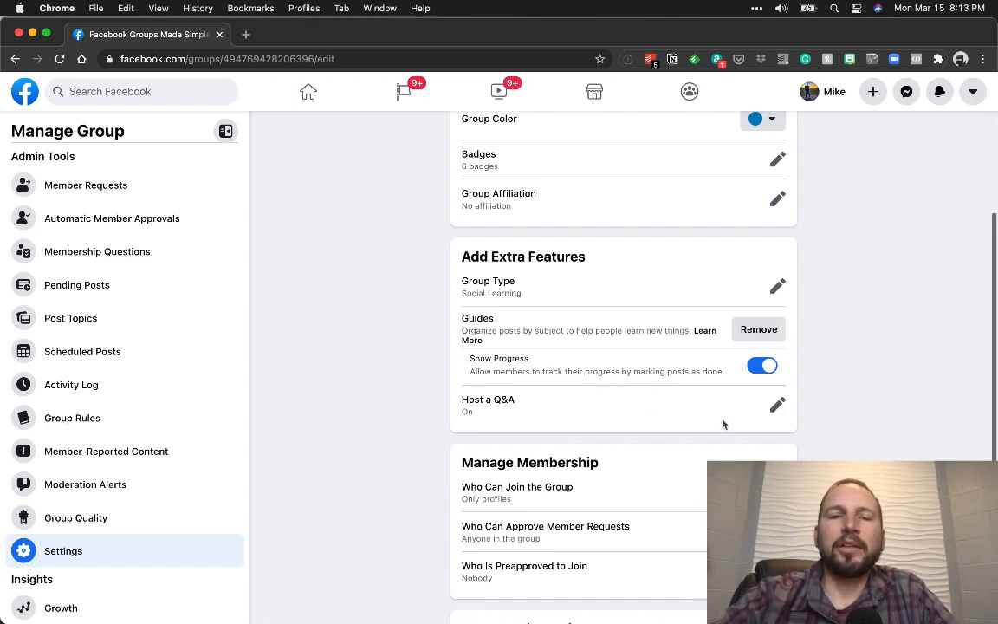
{"action": "left_click", "coordinate": [778, 406]}
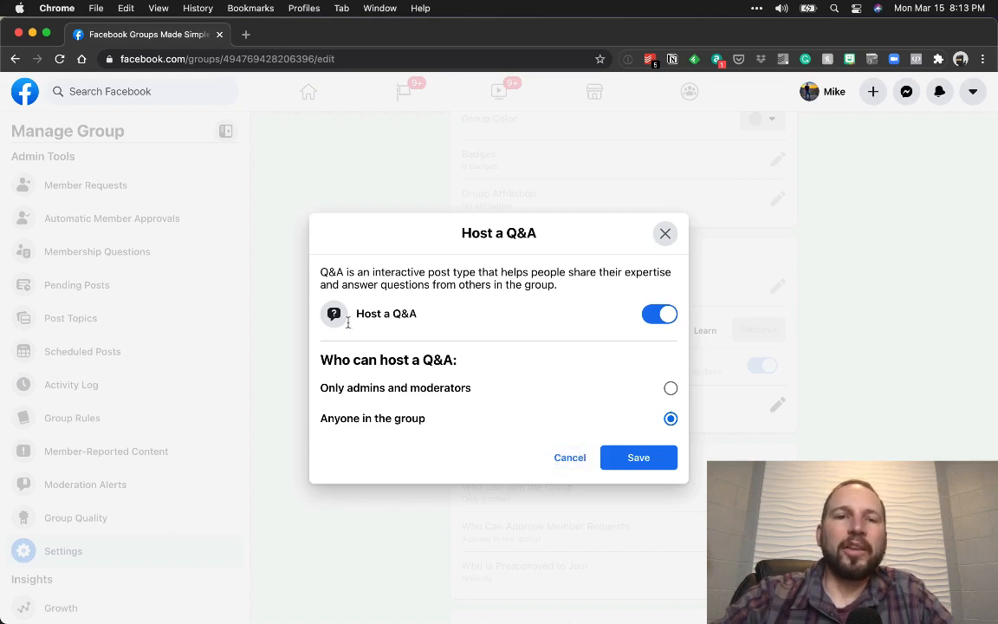
{"action": "left_click", "coordinate": [570, 458]}
{"action": "scroll", "coordinate": [553, 469], "scroll_direction": "down", "scroll_amount": 3}
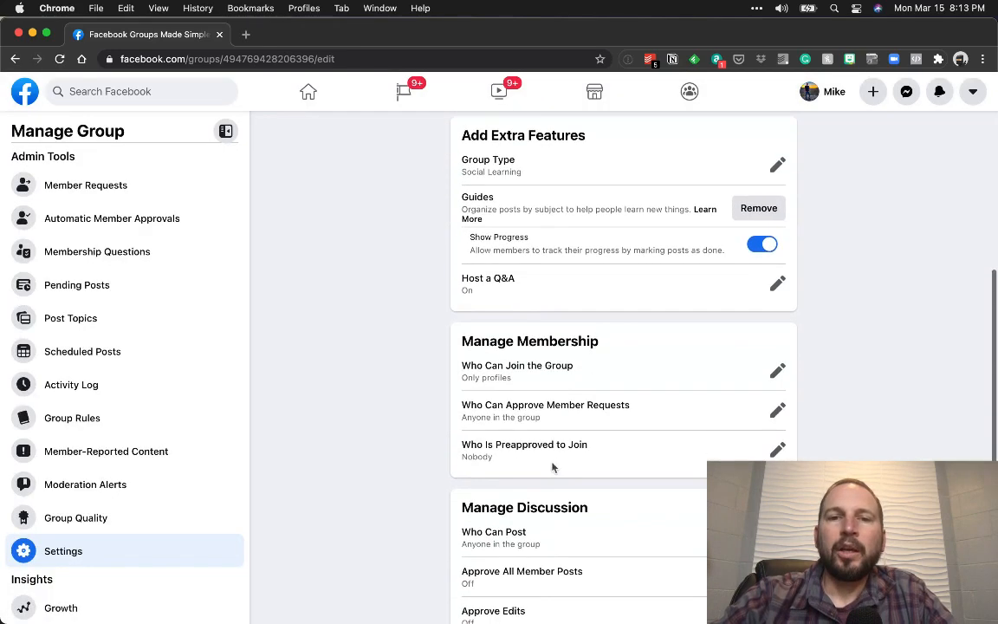
{"action": "left_click", "coordinate": [776, 350]}
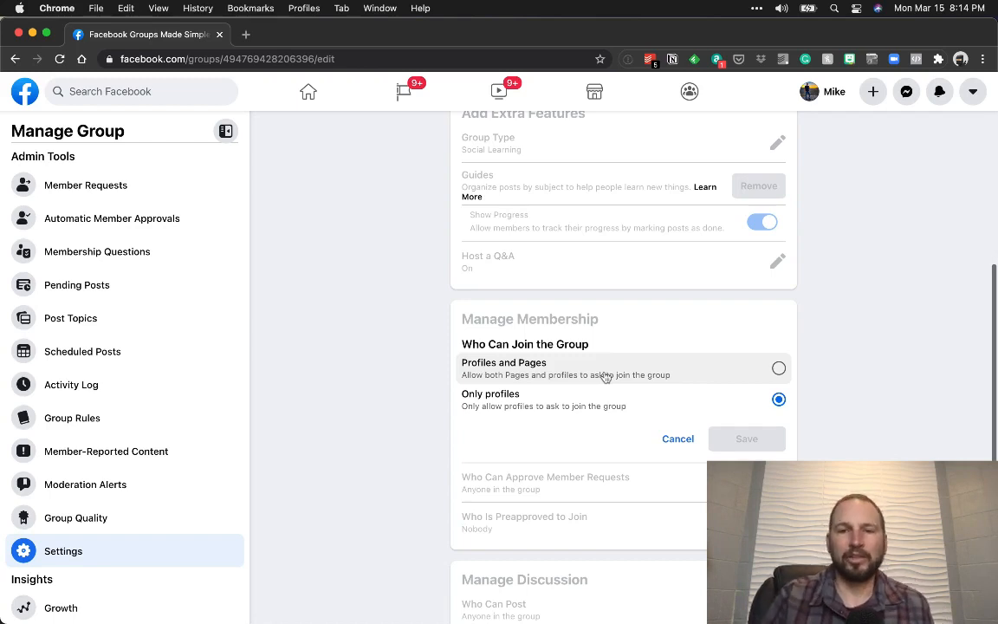
{"action": "left_click", "coordinate": [678, 439]}
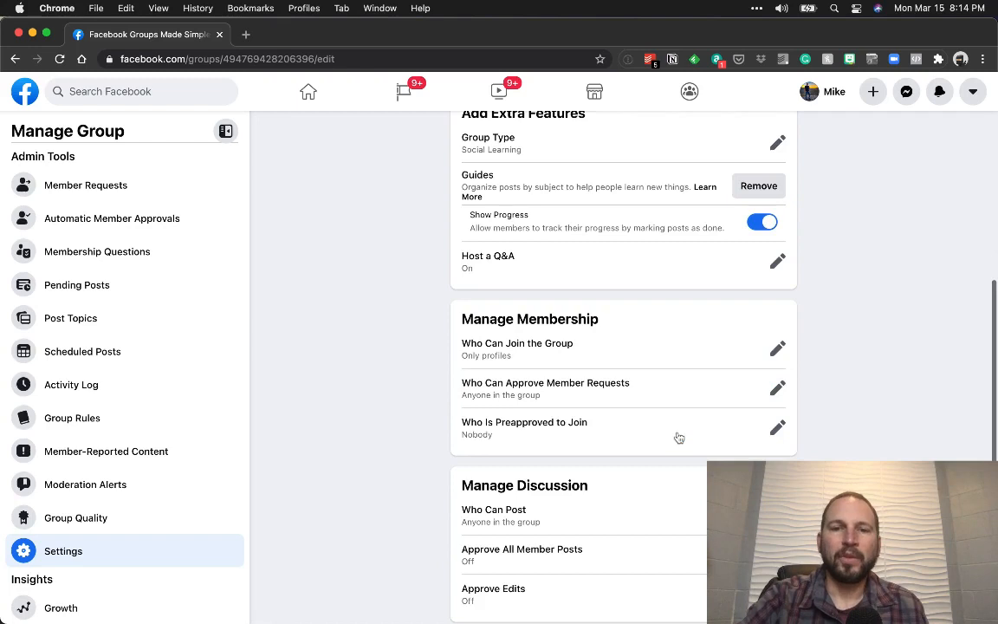
{"action": "left_click", "coordinate": [777, 390]}
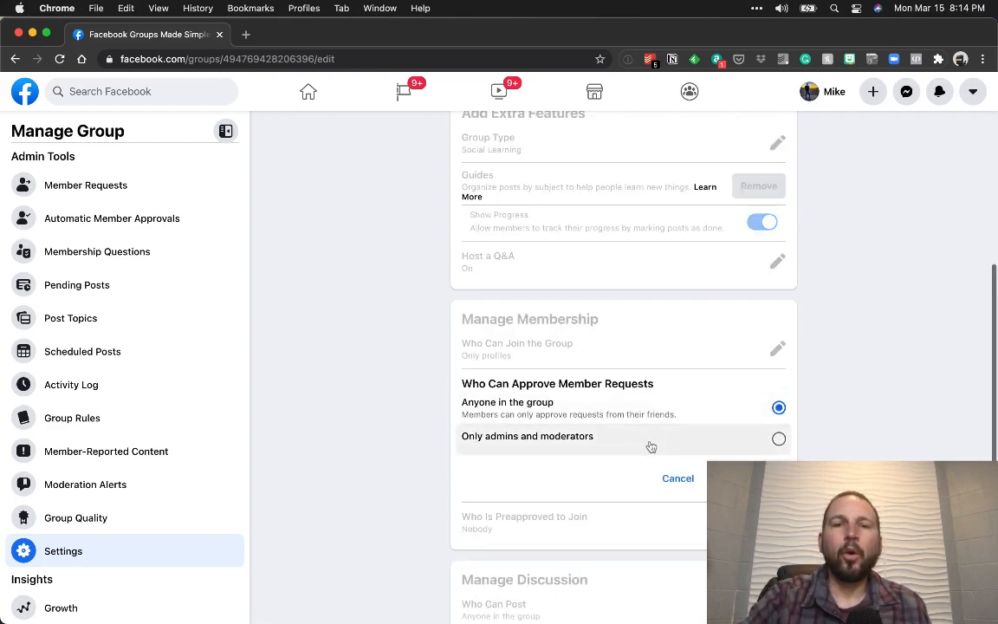
{"action": "left_click", "coordinate": [651, 446]}
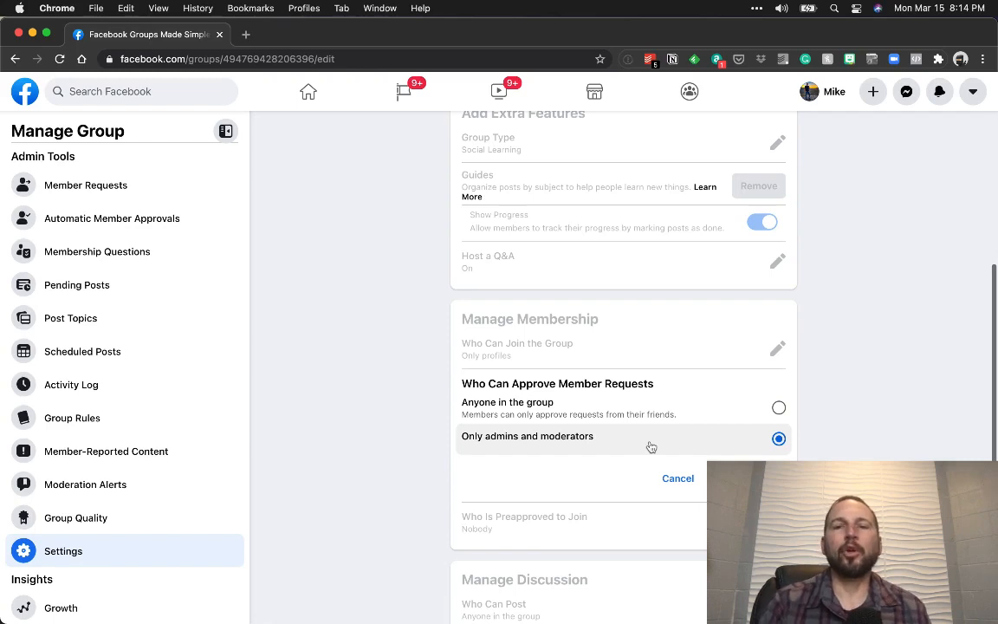
{"action": "left_click", "coordinate": [686, 478]}
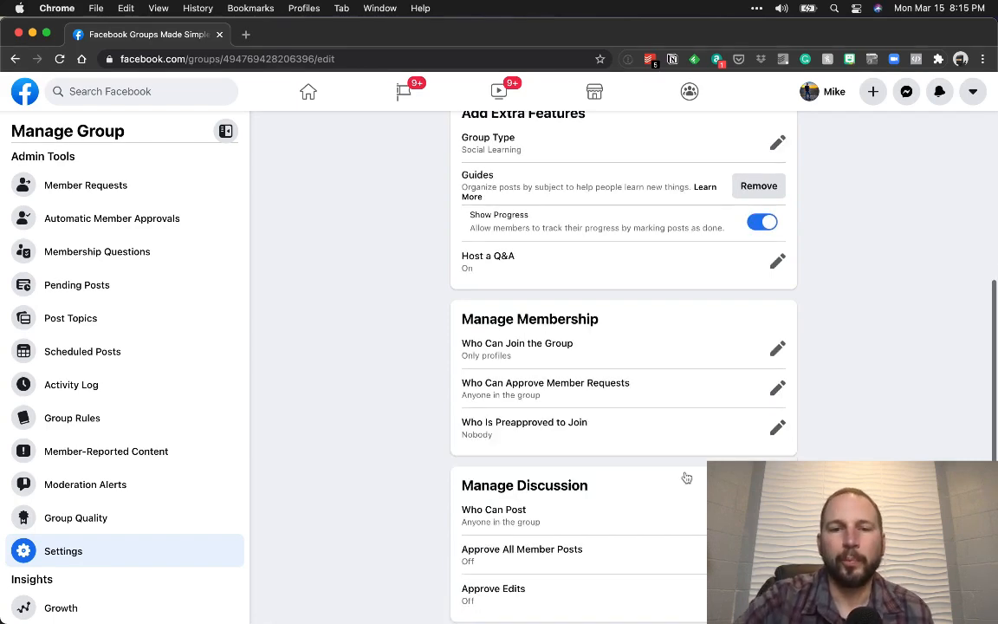
- Restrict who can approve member requests to only admins and moderators and save it
{"action": "left_click", "coordinate": [777, 388]}
{"action": "left_click", "coordinate": [751, 444]}
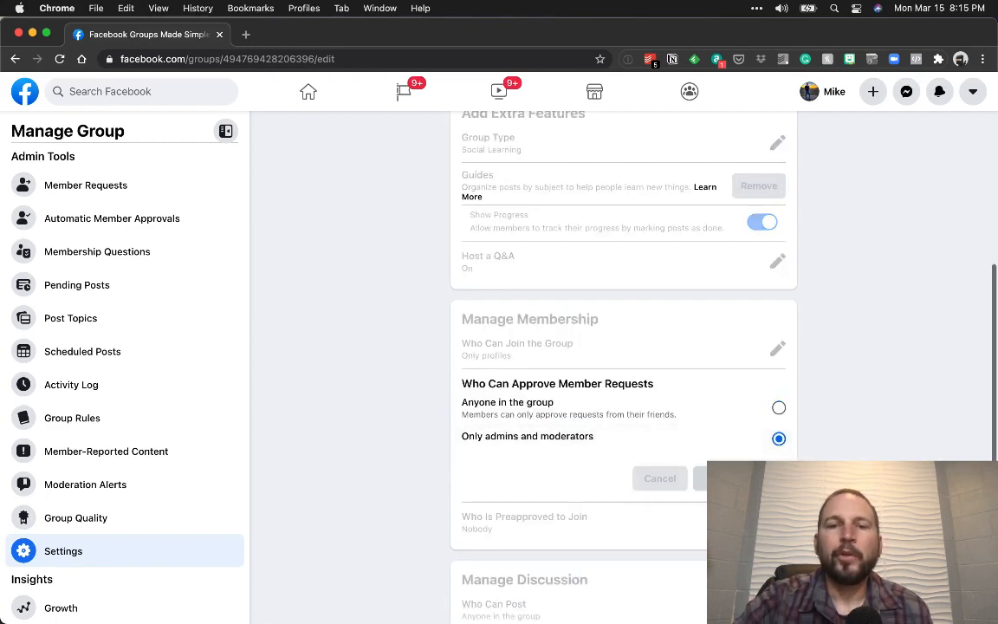
{"action": "left_click", "coordinate": [723, 479]}
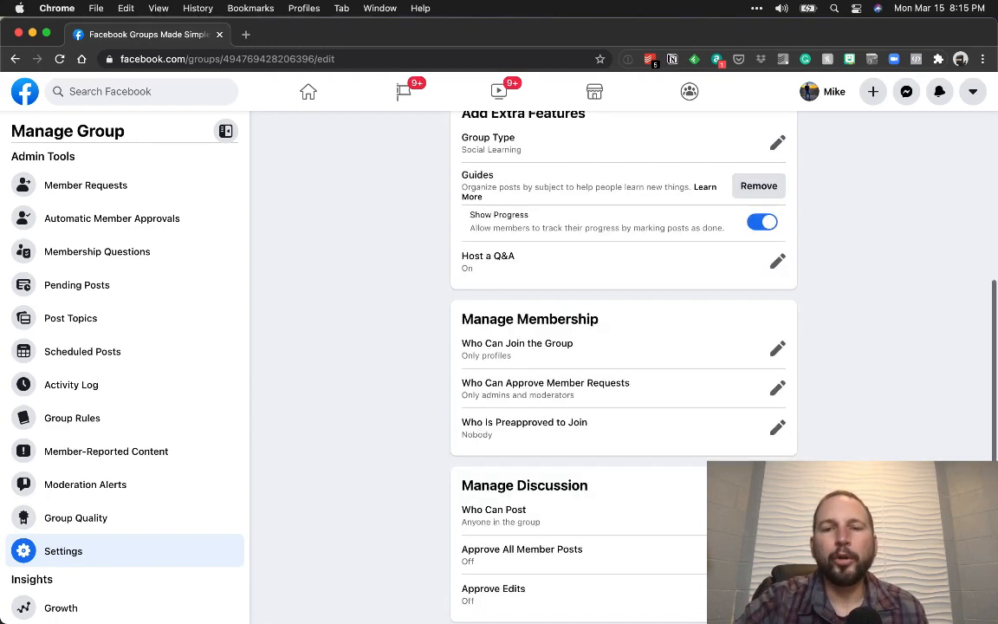
- Review the membership preapproval options and the Who Can Post setting without changing them
{"action": "left_click", "coordinate": [777, 430]}
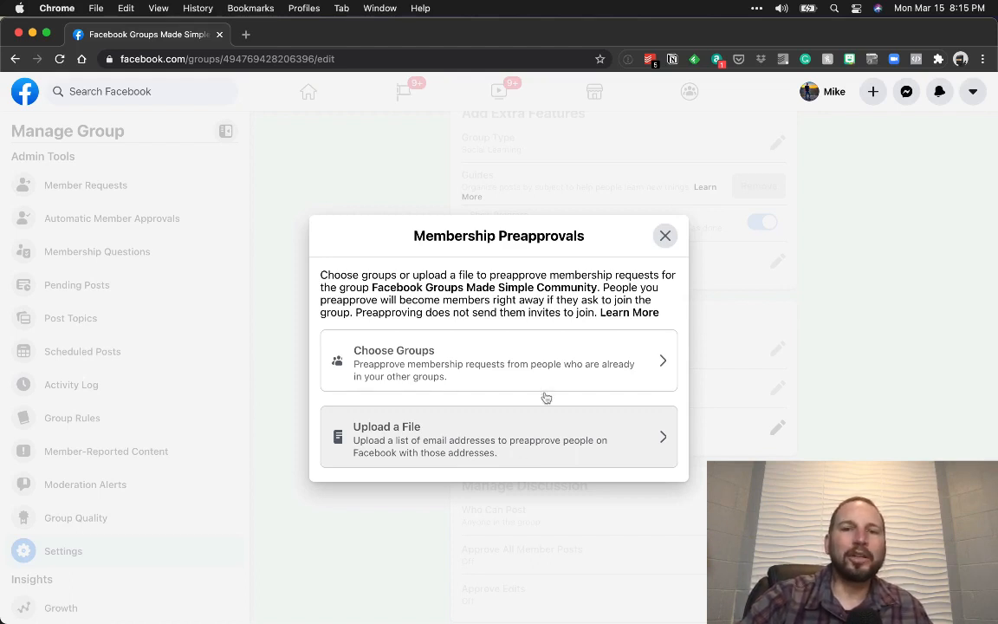
{"action": "left_click", "coordinate": [665, 237]}
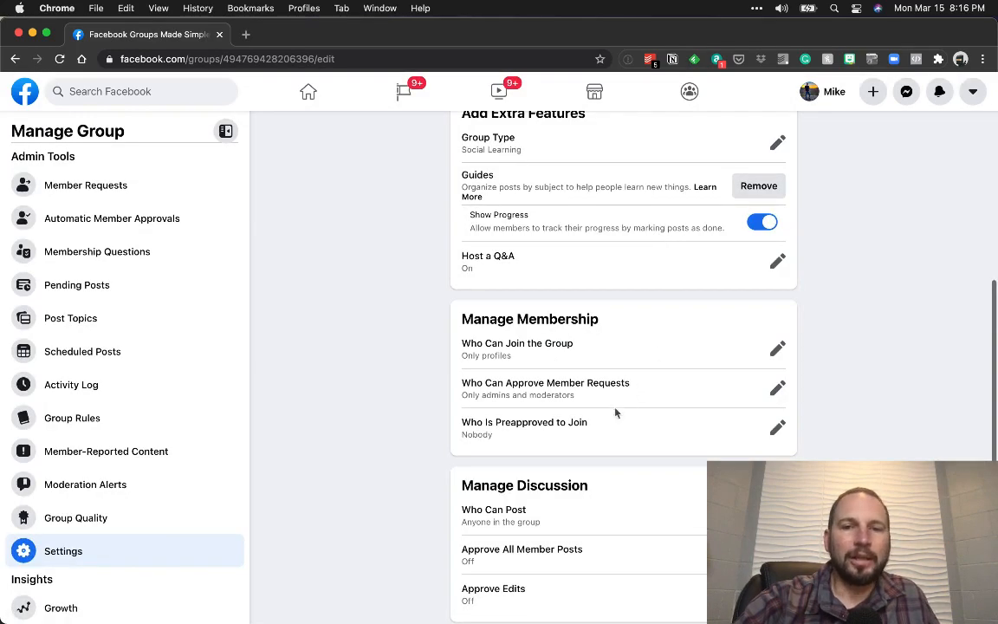
{"action": "scroll", "coordinate": [528, 432], "scroll_direction": "down", "scroll_amount": 4}
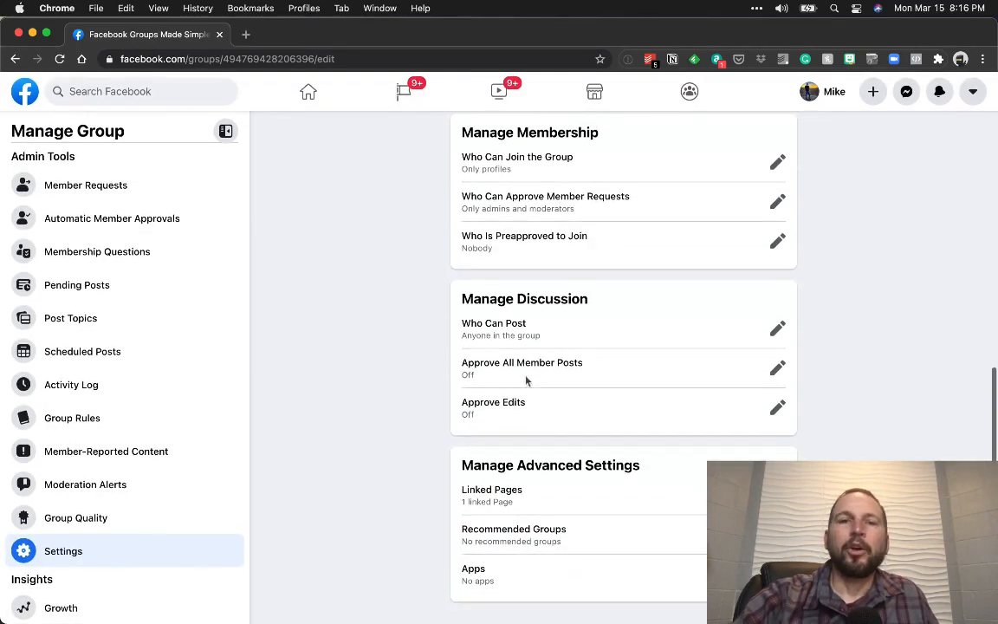
{"action": "left_click", "coordinate": [777, 329]}
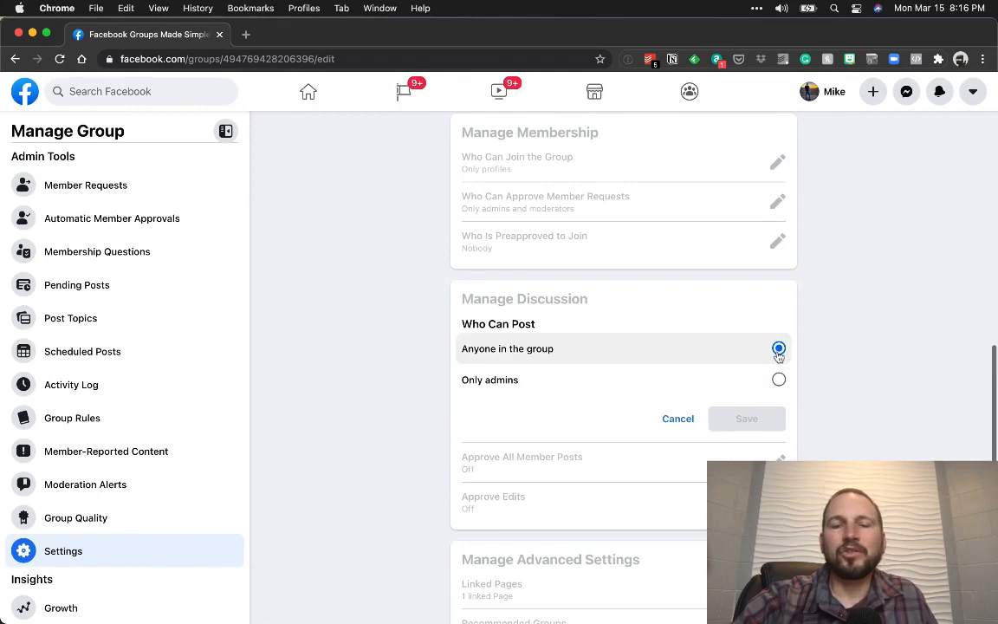
{"action": "left_click", "coordinate": [678, 419]}
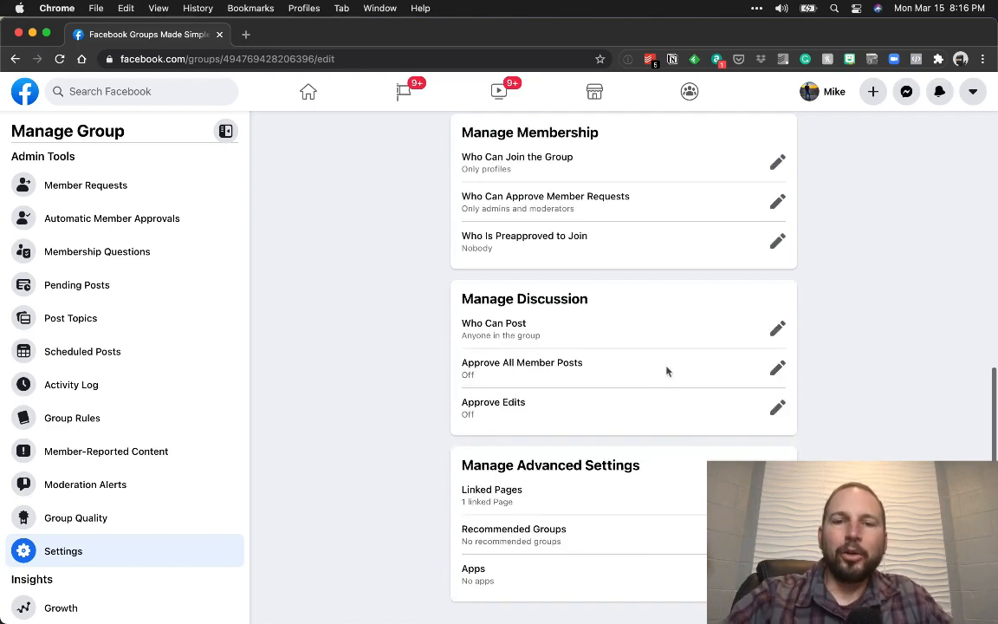
- Review the Approve All Member Posts and Approve Edits options, cancelling both without changes
{"action": "left_click", "coordinate": [775, 370]}
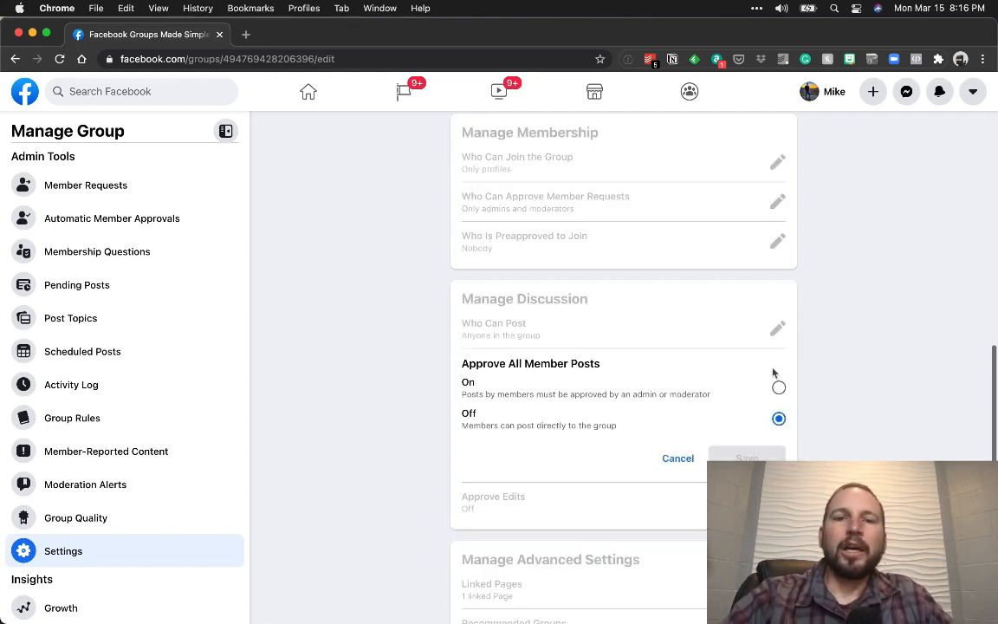
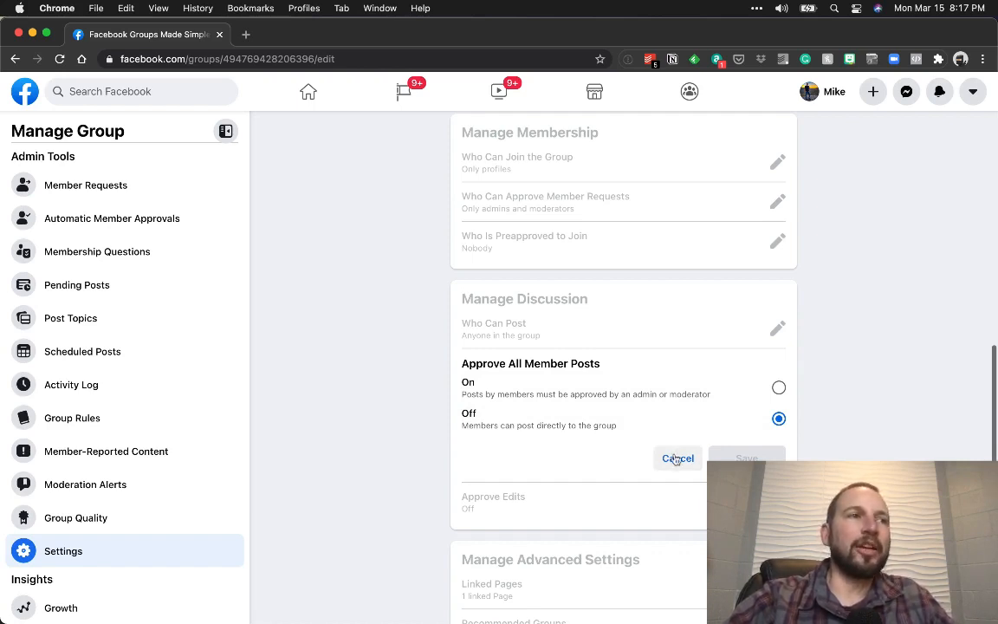
{"action": "left_click", "coordinate": [677, 459]}
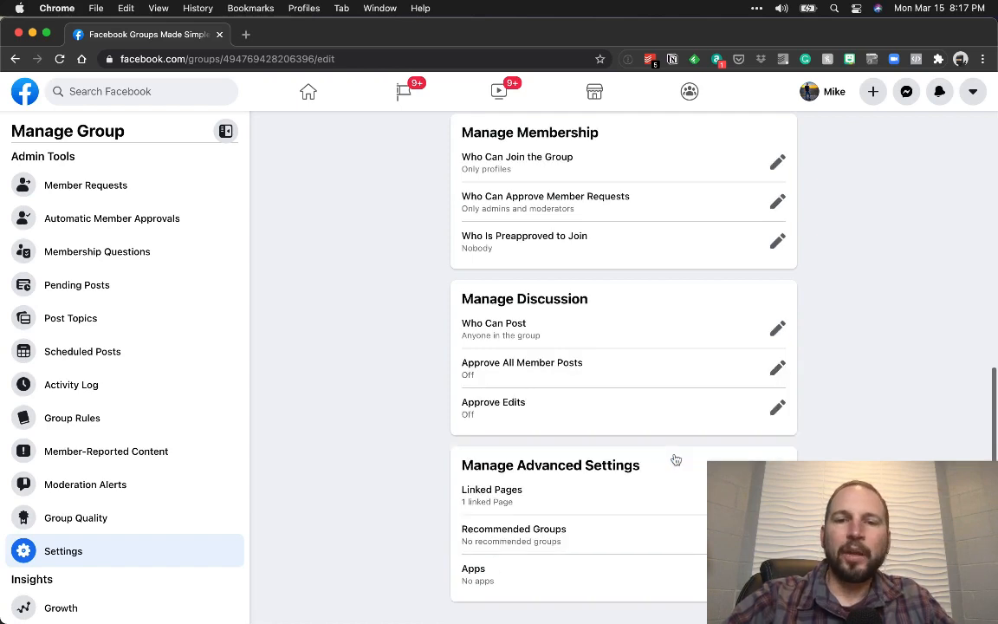
{"action": "left_click", "coordinate": [778, 407]}
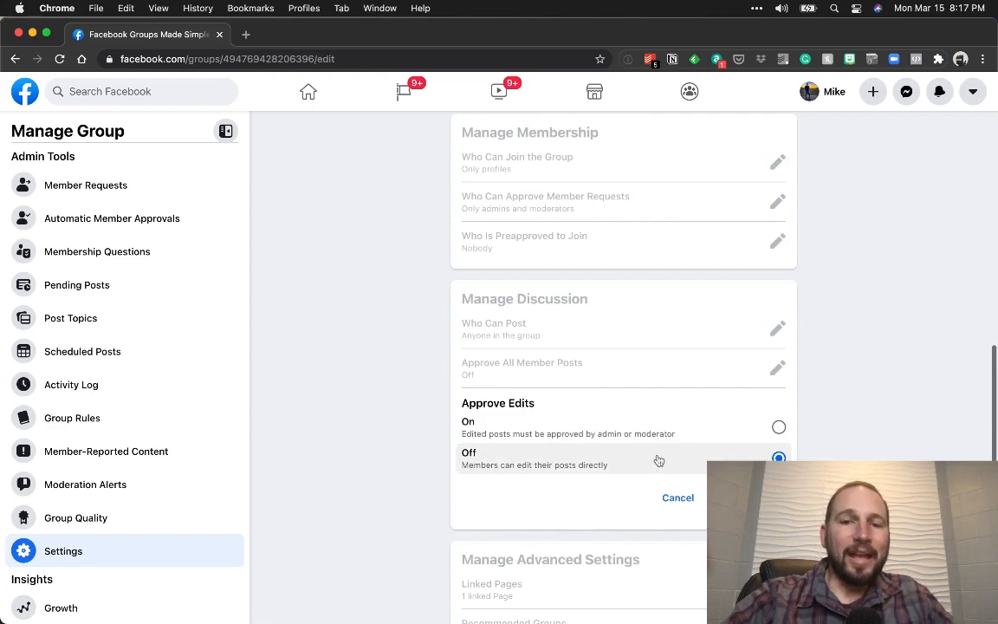
{"action": "left_click", "coordinate": [679, 497]}
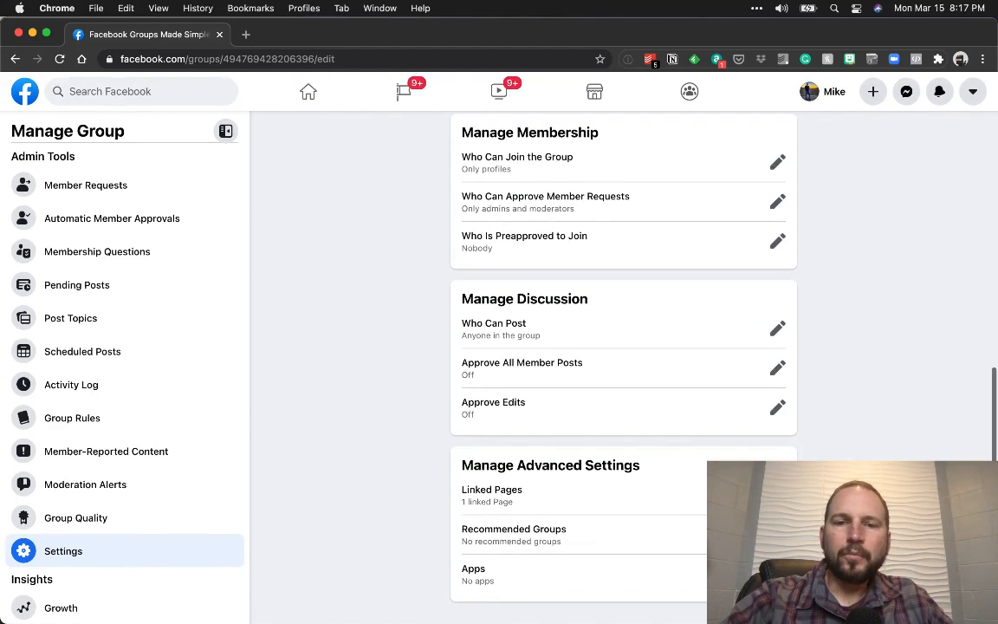
- Review the group's linked pages and recommend the Online Ministry Made Simple Community group to members
{"action": "left_click", "coordinate": [778, 494]}
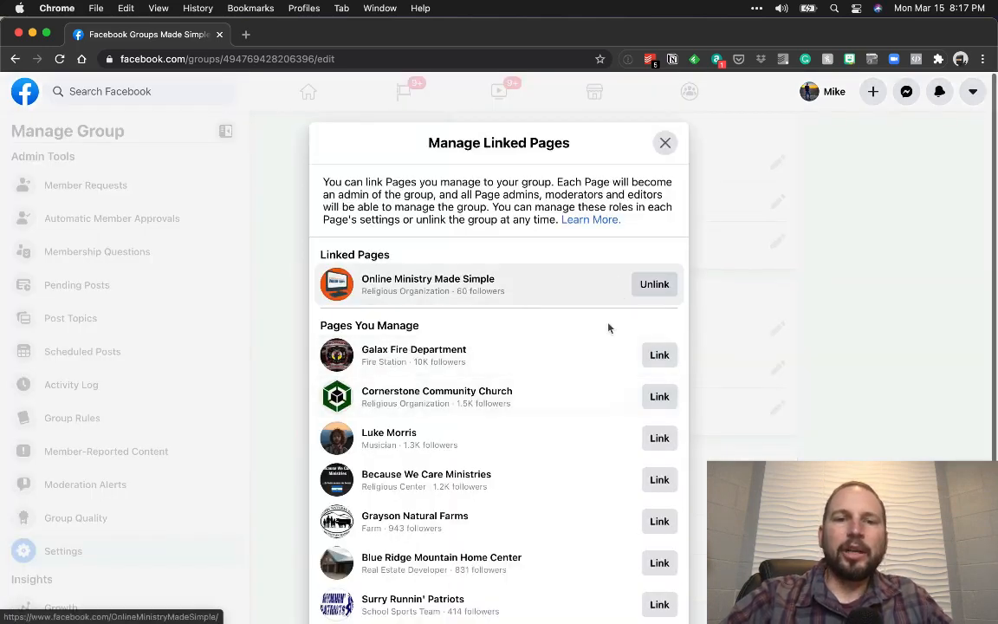
{"action": "left_click", "coordinate": [665, 144]}
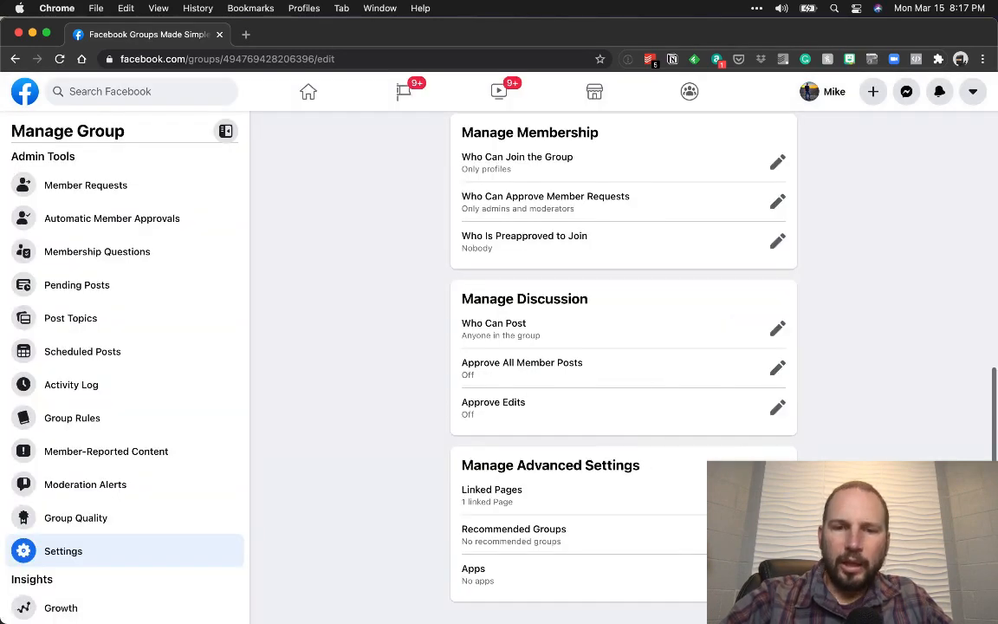
{"action": "left_click", "coordinate": [777, 534]}
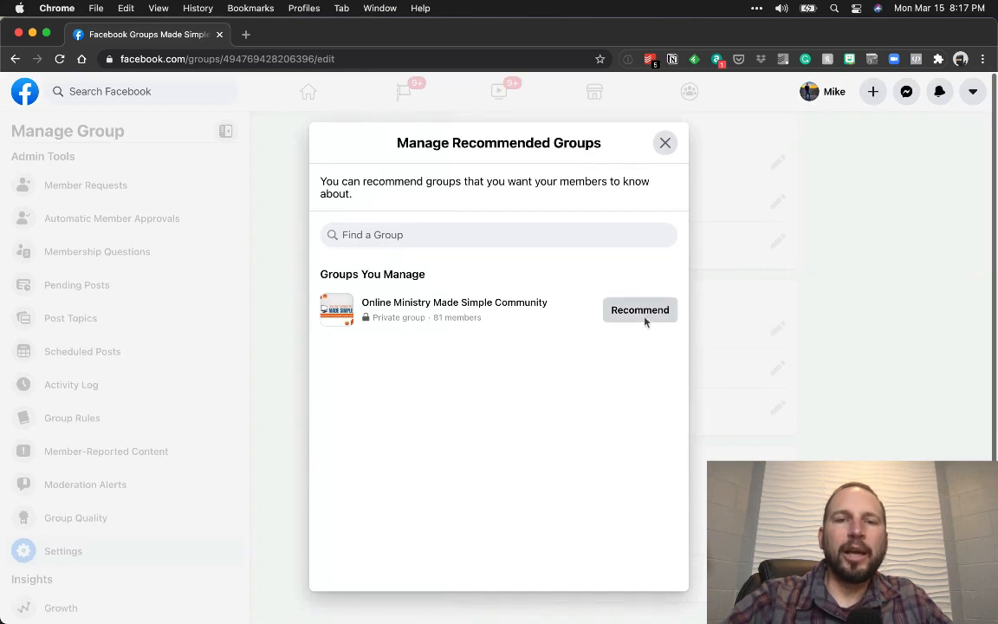
{"action": "left_click", "coordinate": [642, 316]}
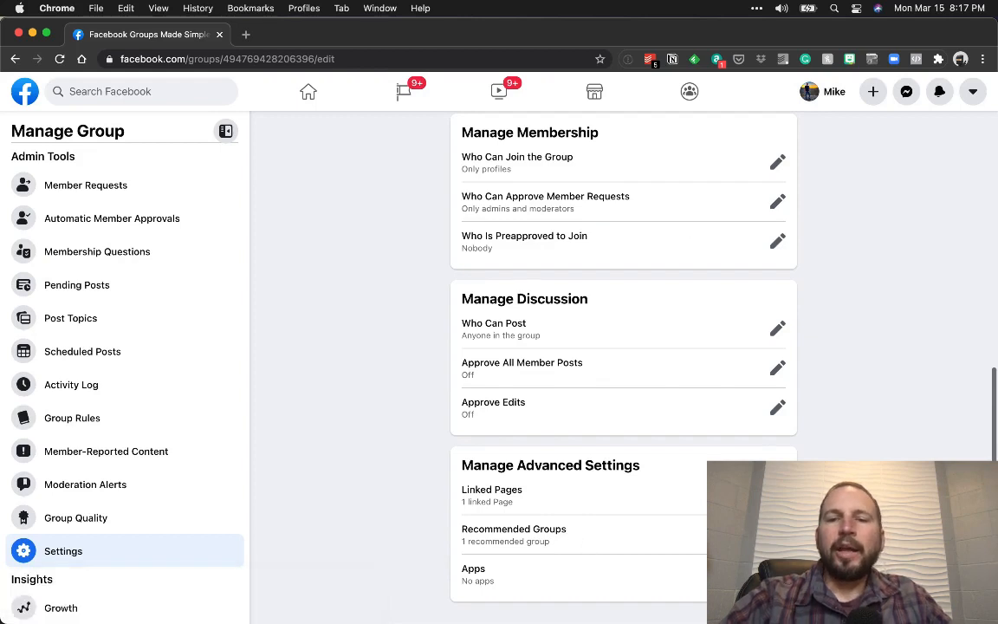
- Search the group's app store for "resi" and view the Resi app's details without adding it
{"action": "left_click", "coordinate": [777, 573]}
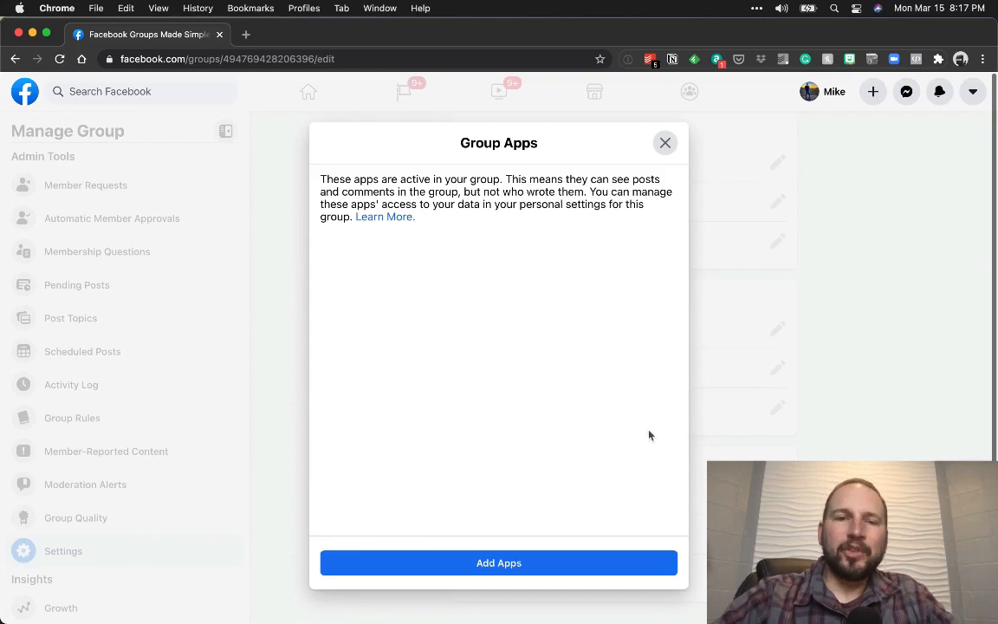
{"action": "left_click", "coordinate": [551, 559]}
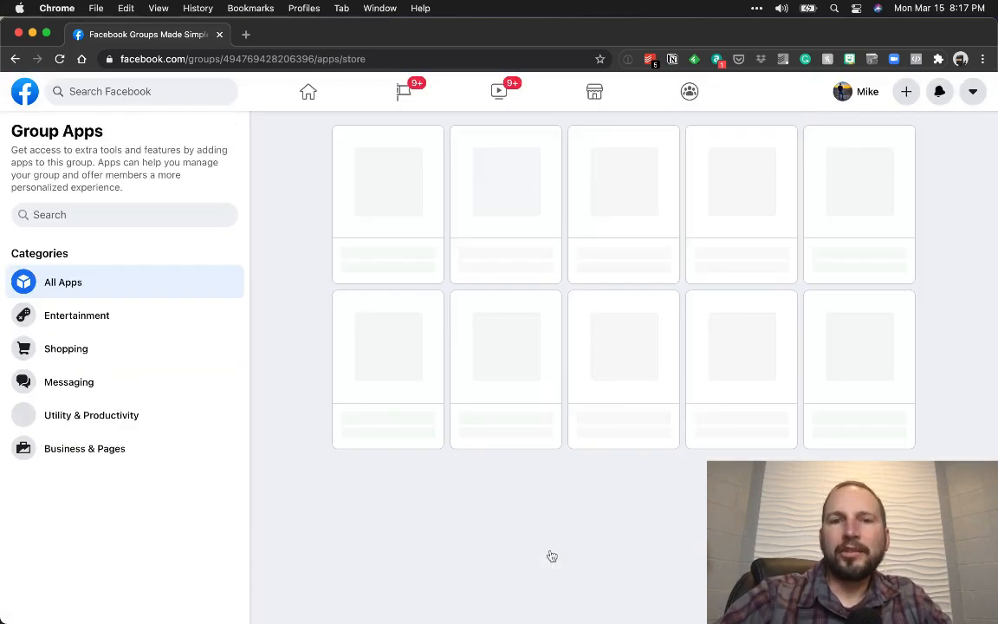
{"action": "left_click", "coordinate": [186, 217]}
{"action": "type", "text": "resi"}
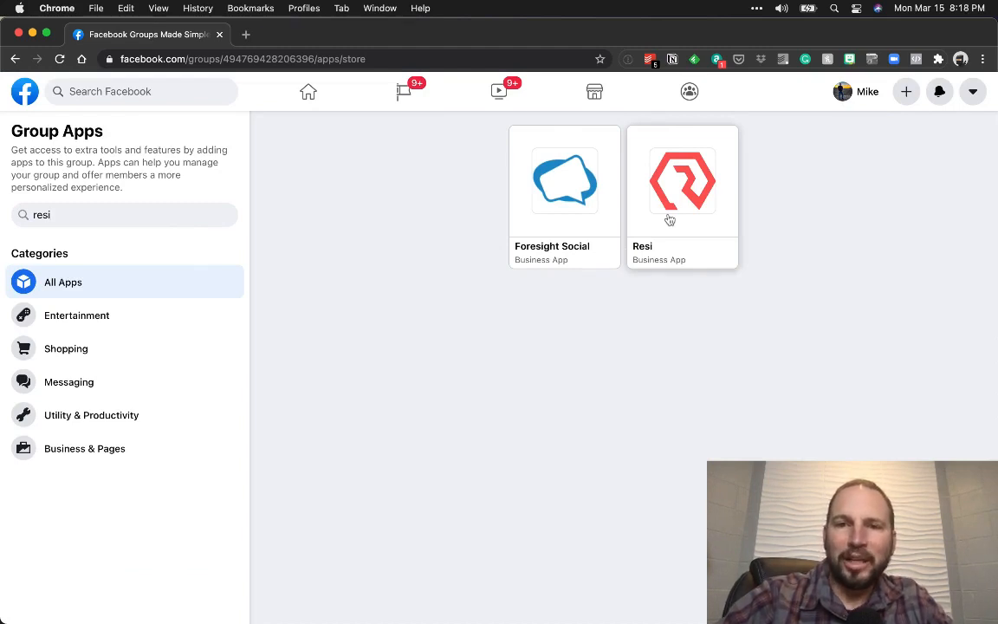
{"action": "left_click", "coordinate": [682, 215]}
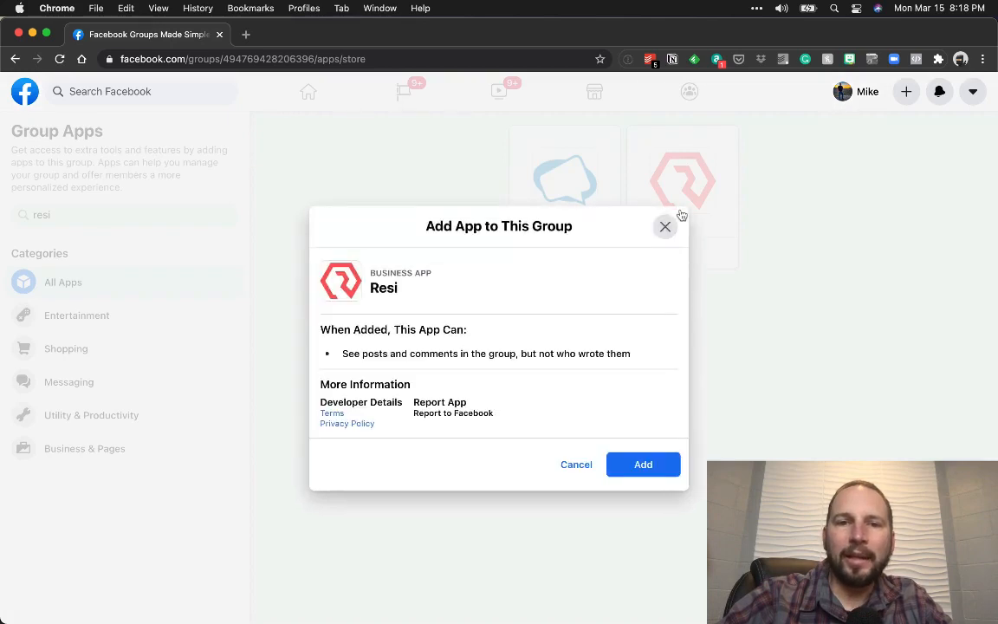
{"action": "left_click", "coordinate": [575, 465]}
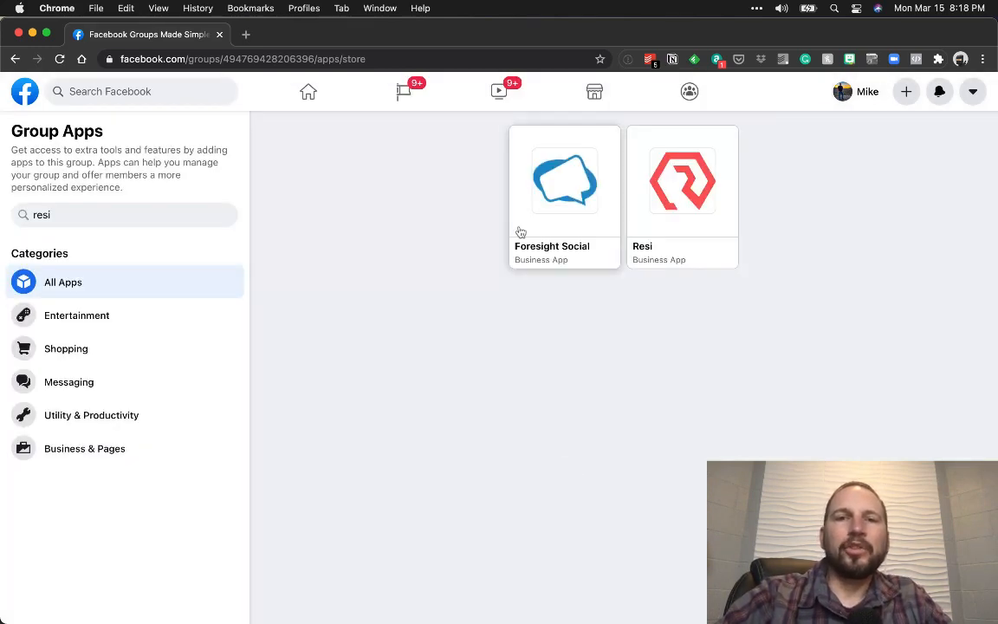
- Search the group apps for "swit" and view the Switcher Studio details without adding the app
{"action": "double_click", "coordinate": [128, 212]}
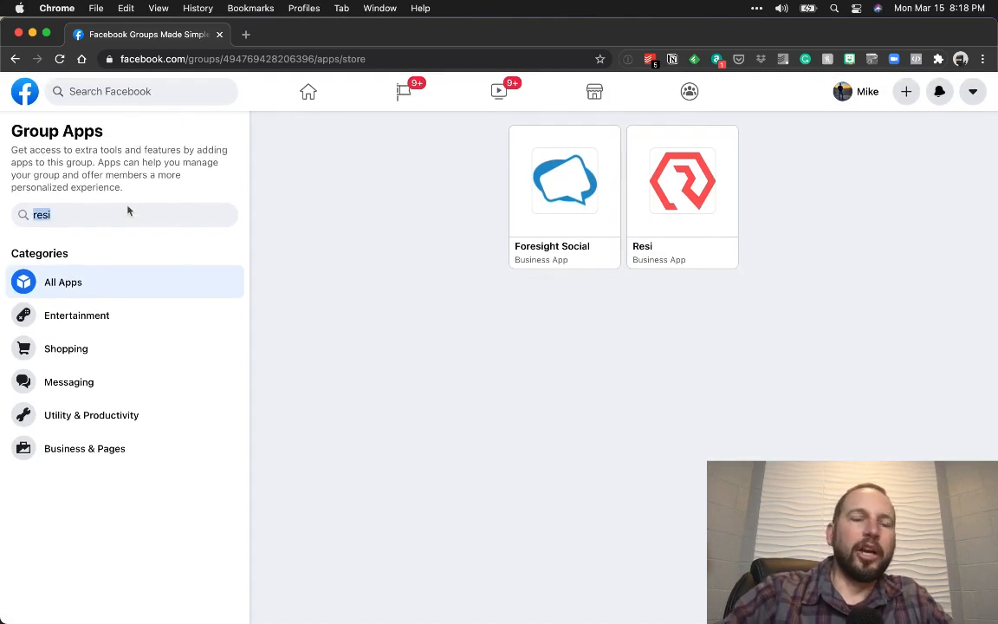
{"action": "type", "text": "swit"}
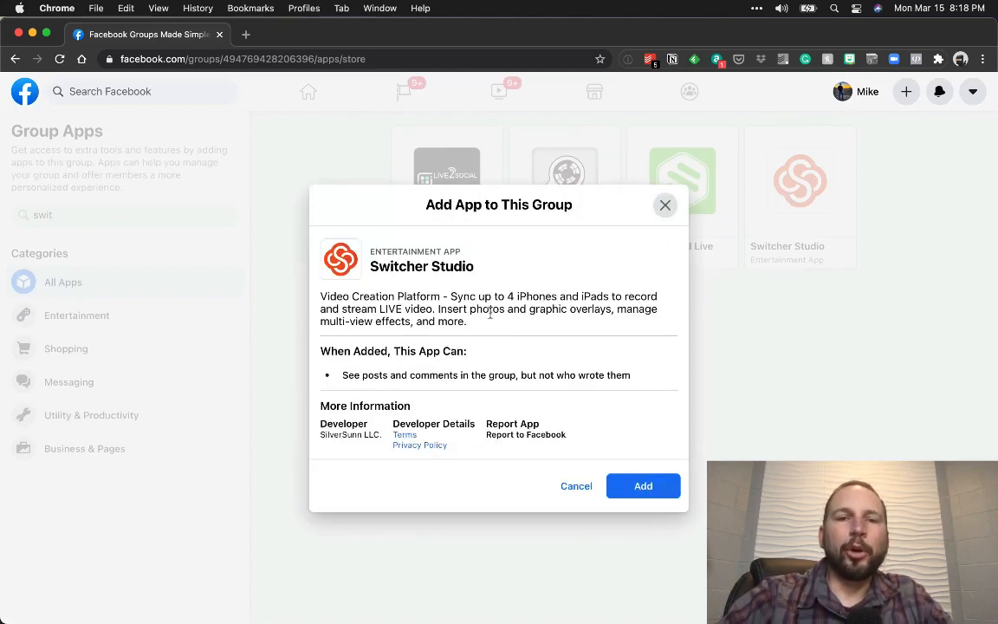
{"action": "left_click", "coordinate": [576, 484]}
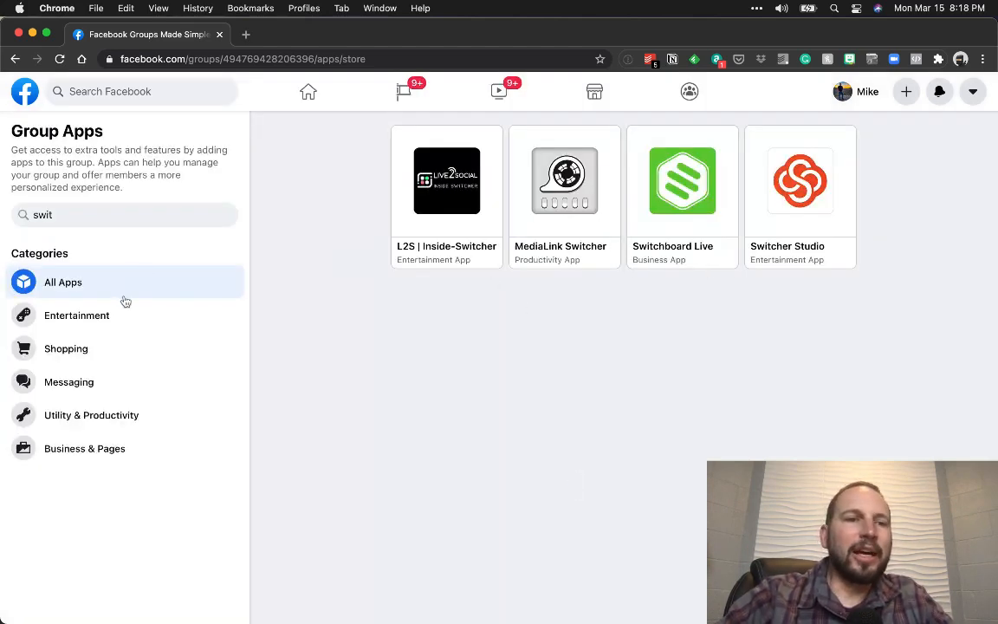
- Clear the app search and browse the Messaging category of group apps
{"action": "left_click", "coordinate": [109, 384]}
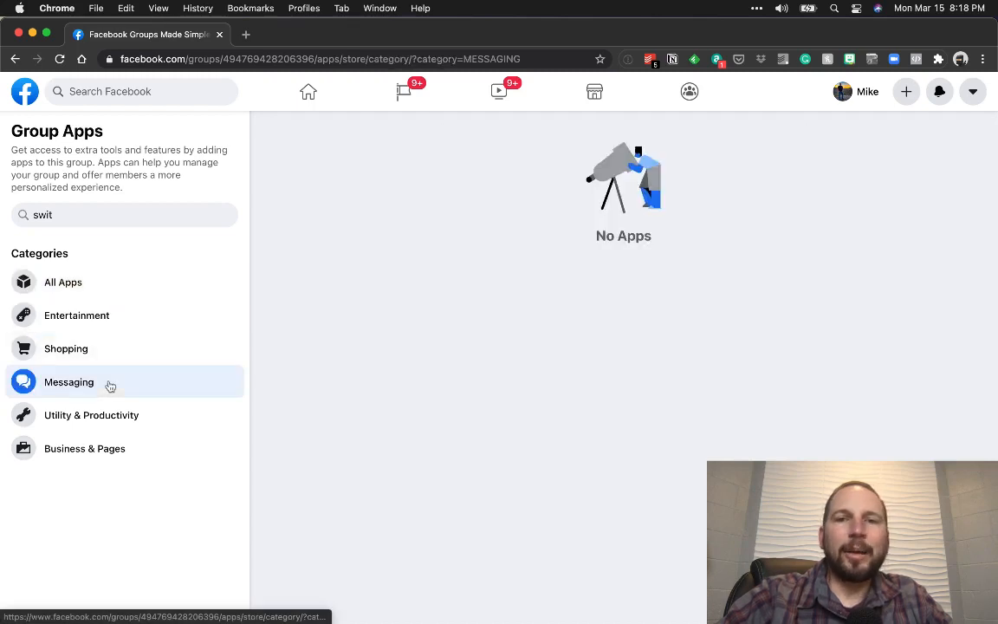
{"action": "left_click", "coordinate": [100, 415]}
{"action": "double_click", "coordinate": [89, 212]}
{"action": "key", "text": "BackSpace"}
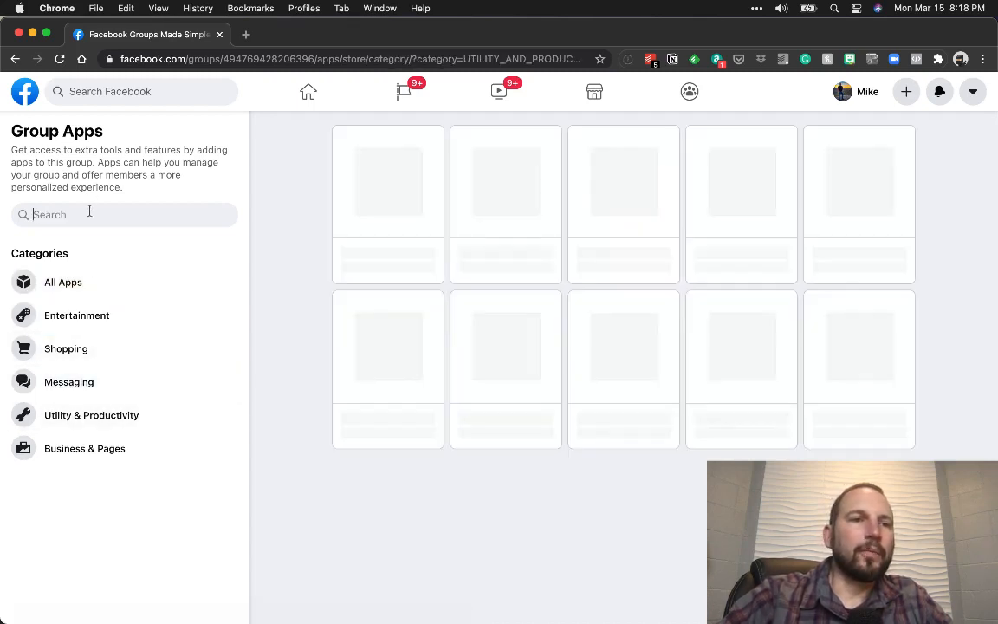
{"action": "left_click", "coordinate": [80, 386]}
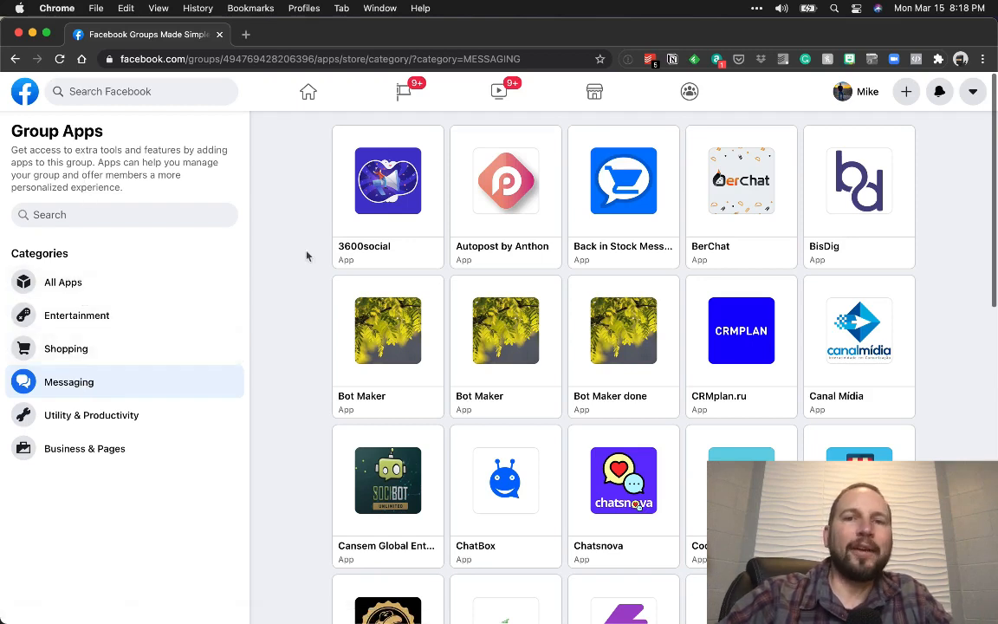
- Return to the group settings and look over the settings sections and the admin tools list
{"action": "left_click", "coordinate": [15, 59]}
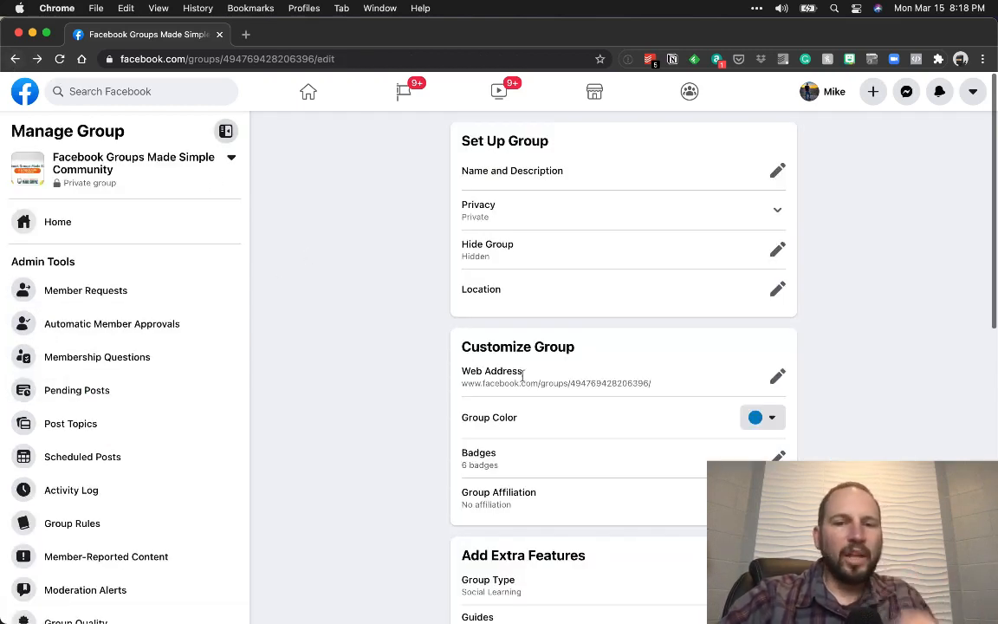
{"action": "scroll", "coordinate": [522, 374], "scroll_direction": "down", "scroll_amount": 10}
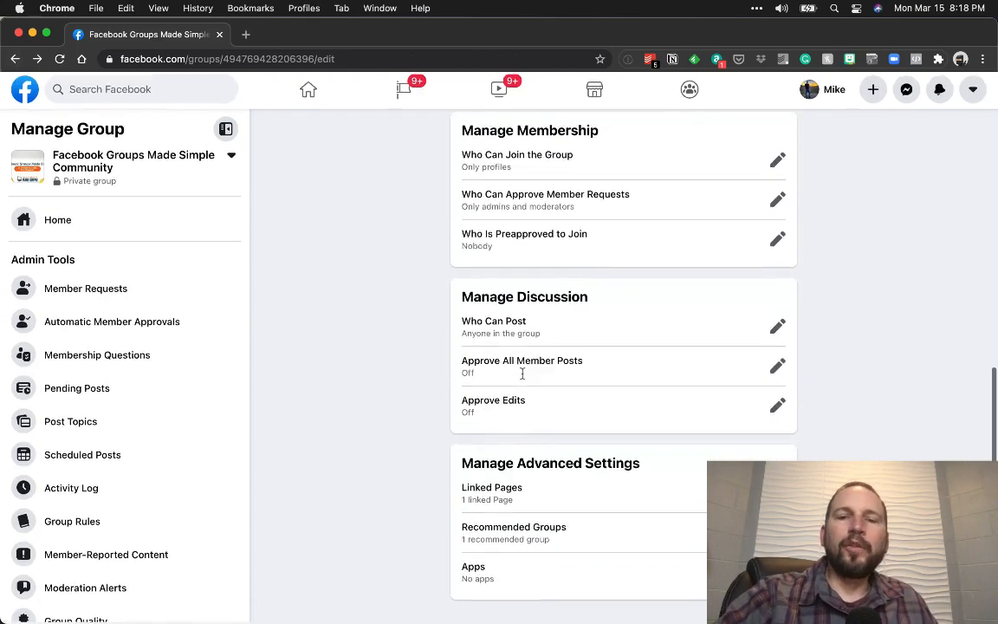
{"action": "scroll", "coordinate": [172, 384], "scroll_direction": "down", "scroll_amount": 2}
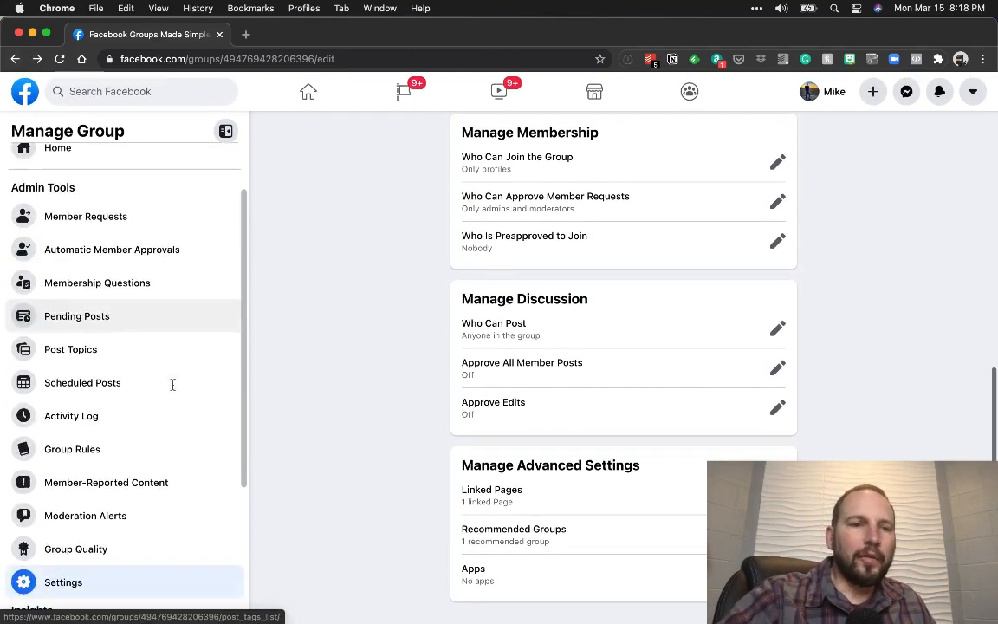
{"action": "scroll", "coordinate": [173, 385], "scroll_direction": "down", "scroll_amount": 5}
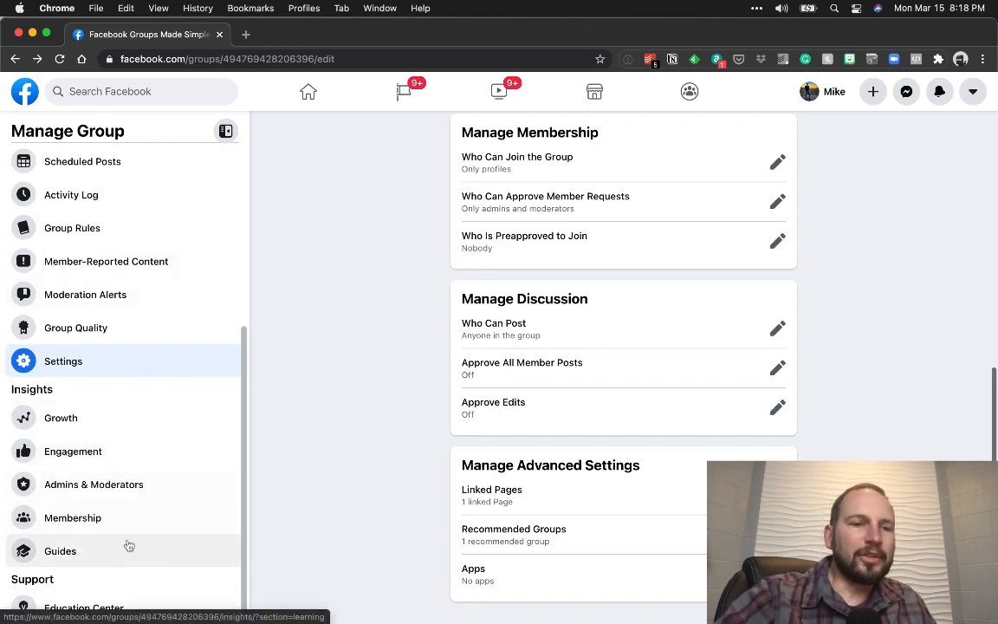
{"action": "scroll", "coordinate": [195, 386], "scroll_direction": "up", "scroll_amount": 7}
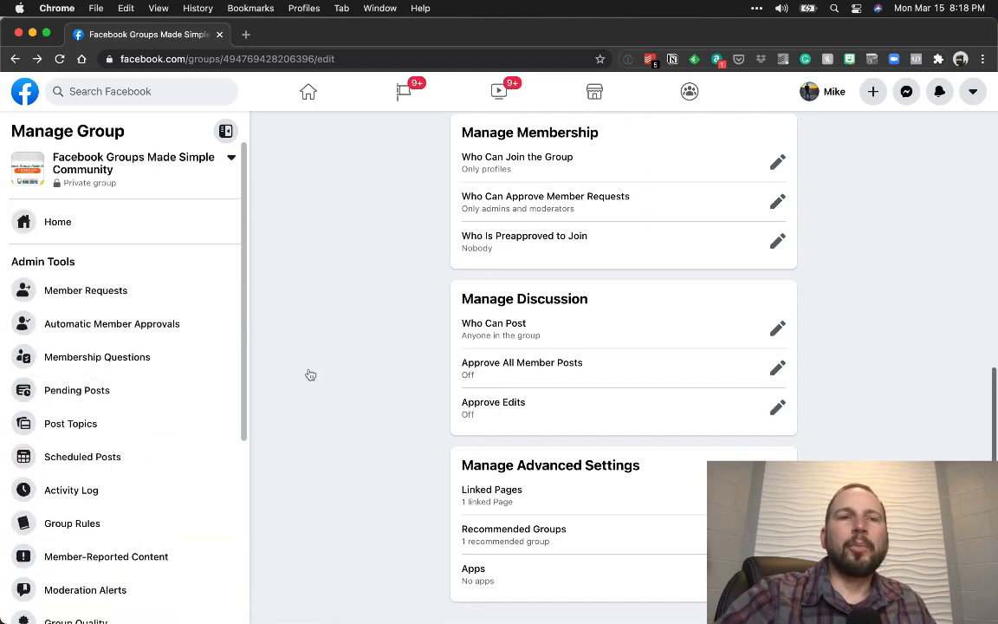
{"action": "scroll", "coordinate": [310, 375], "scroll_direction": "up", "scroll_amount": 4}
{"action": "scroll", "coordinate": [310, 375], "scroll_direction": "up", "scroll_amount": 10}
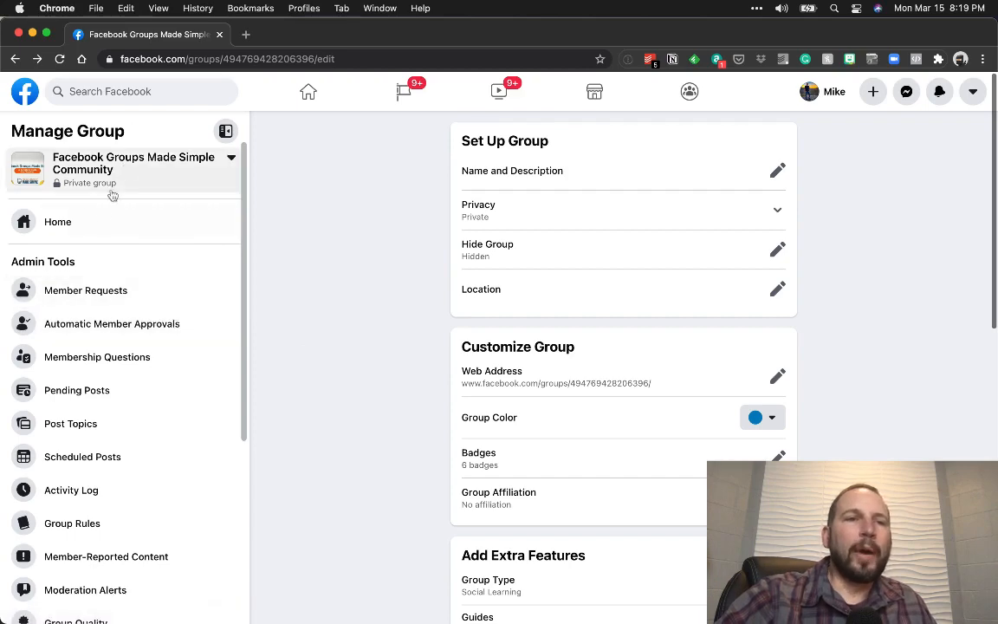
- From the group's home page, switch interaction to the personal profile and back to the Online Ministry Made Simple page
{"action": "left_click", "coordinate": [99, 222]}
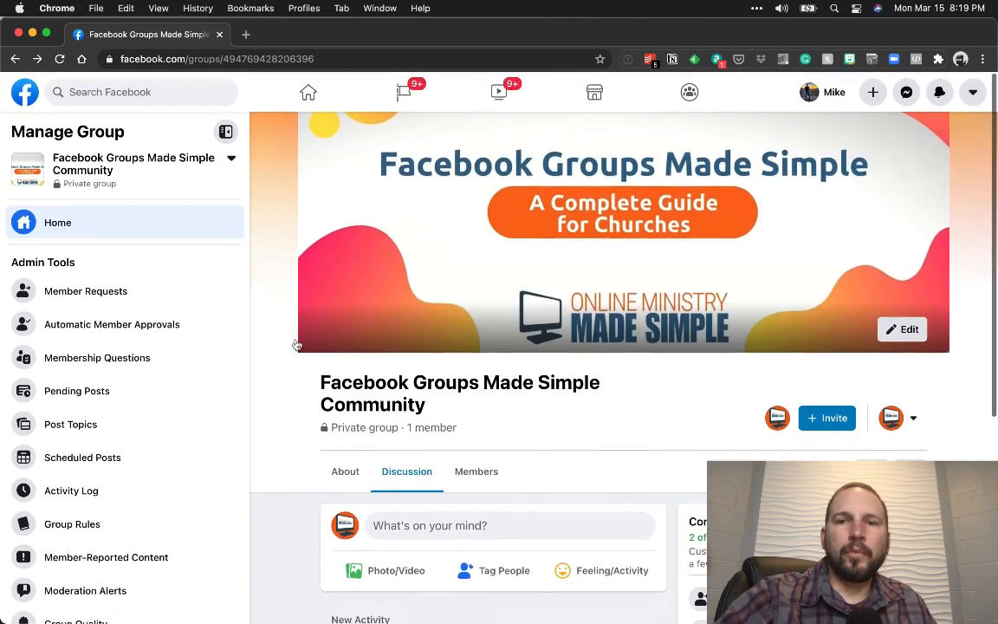
{"action": "left_click", "coordinate": [896, 417]}
{"action": "left_click", "coordinate": [797, 507]}
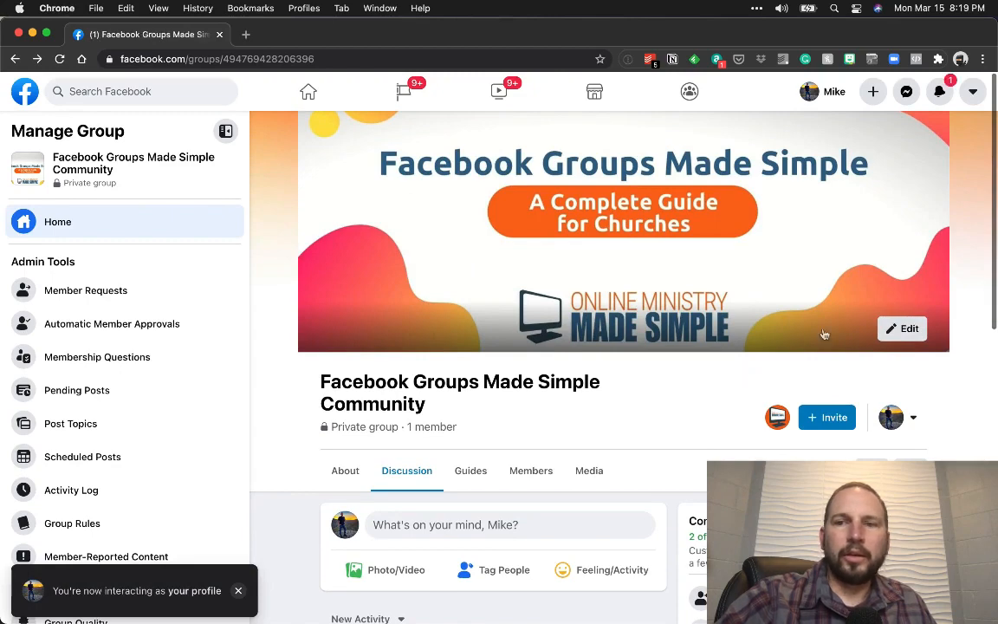
{"action": "left_click", "coordinate": [907, 424]}
{"action": "left_click", "coordinate": [807, 543]}
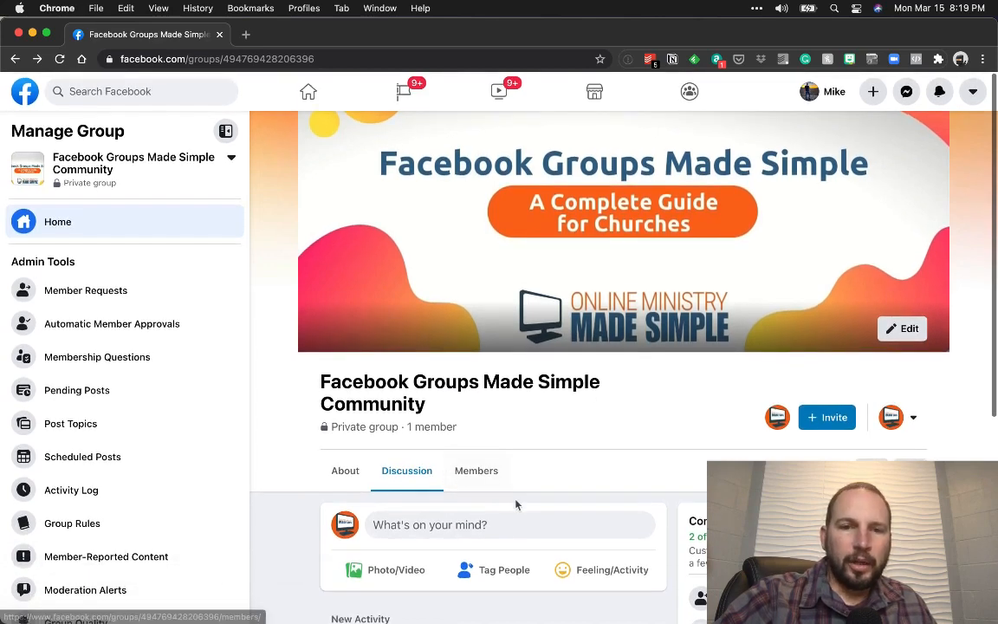
- Review the discussion feed and the setup checklist on the group's home page
{"action": "scroll", "coordinate": [516, 504], "scroll_direction": "down", "scroll_amount": 1}
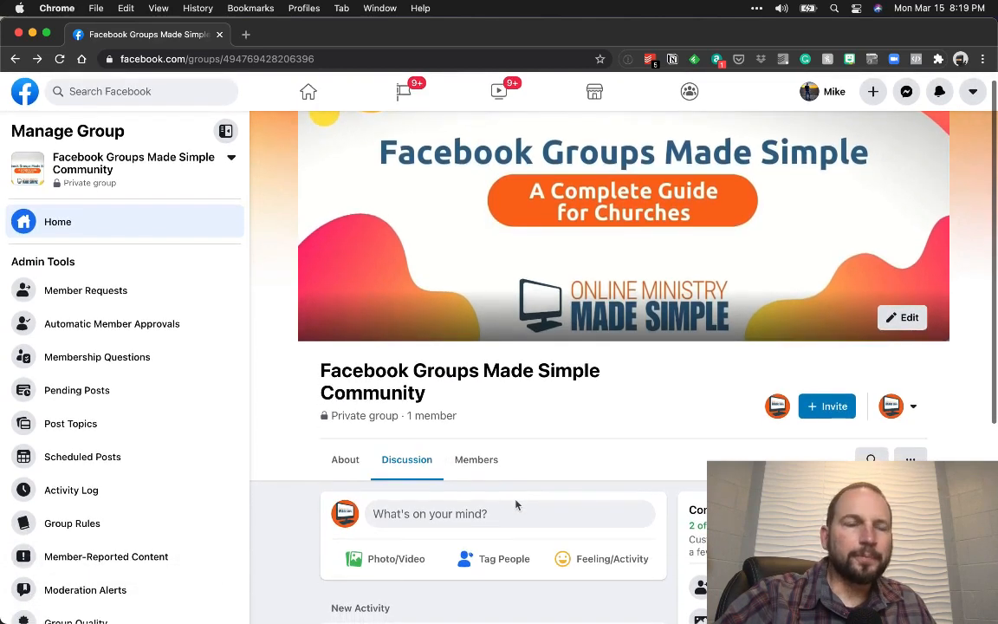
{"action": "scroll", "coordinate": [516, 504], "scroll_direction": "down", "scroll_amount": 5}
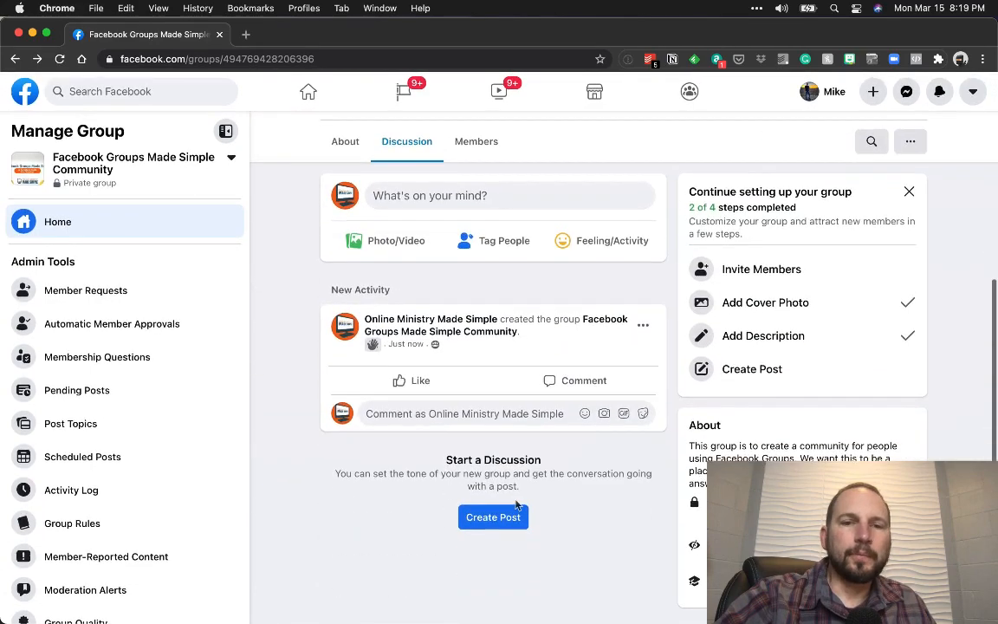
{"action": "scroll", "coordinate": [517, 504], "scroll_direction": "up", "scroll_amount": 5}
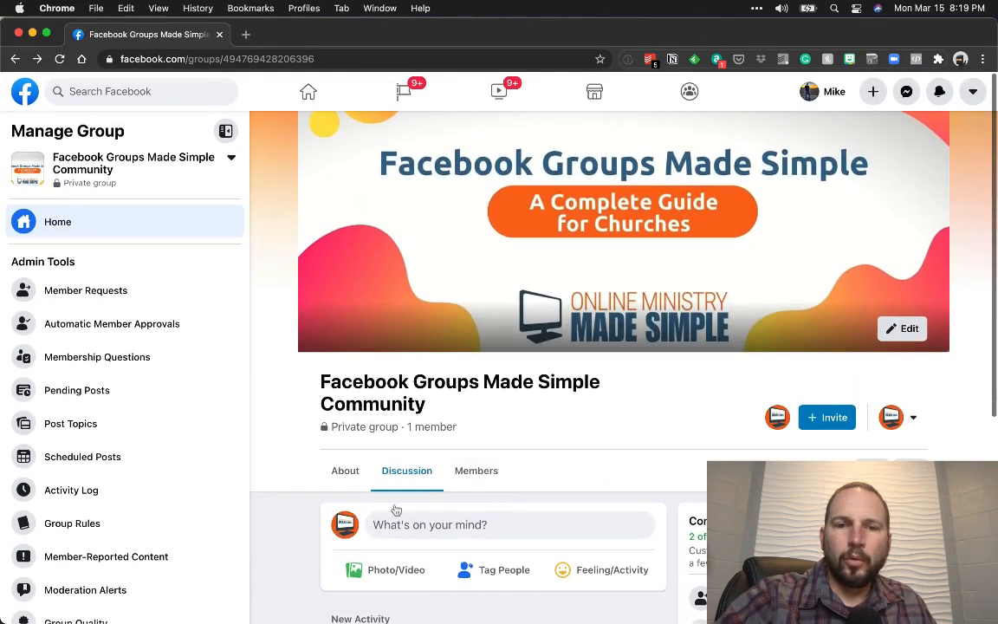
- Reopen the group settings and review them from Set Up Group through Manage Advanced Settings
{"action": "scroll", "coordinate": [194, 545], "scroll_direction": "down", "scroll_amount": 2}
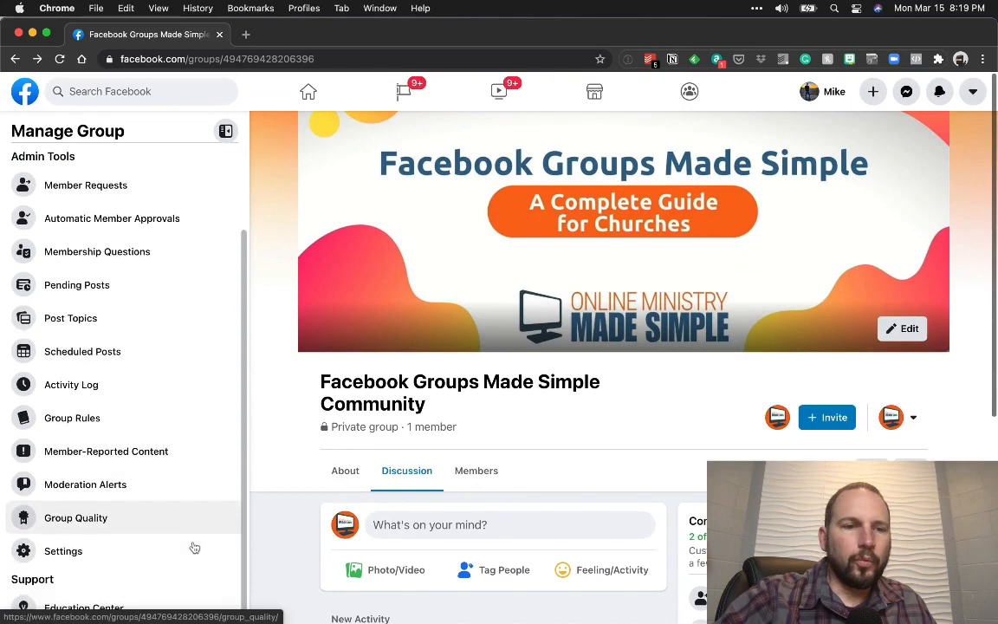
{"action": "left_click", "coordinate": [202, 549]}
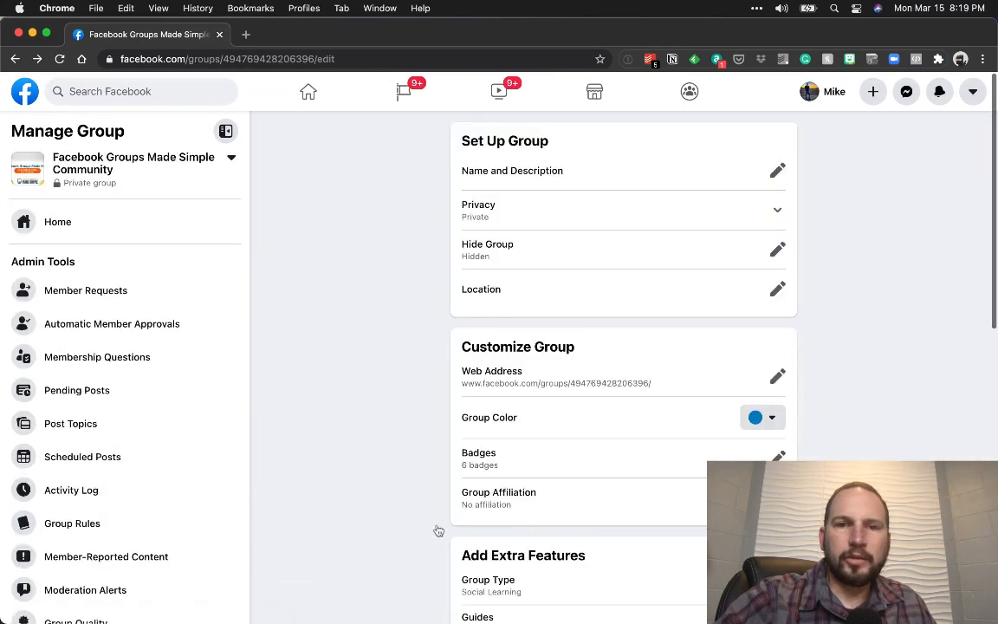
{"action": "scroll", "coordinate": [483, 535], "scroll_direction": "down", "scroll_amount": 1}
{"action": "scroll", "coordinate": [483, 534], "scroll_direction": "down", "scroll_amount": 5}
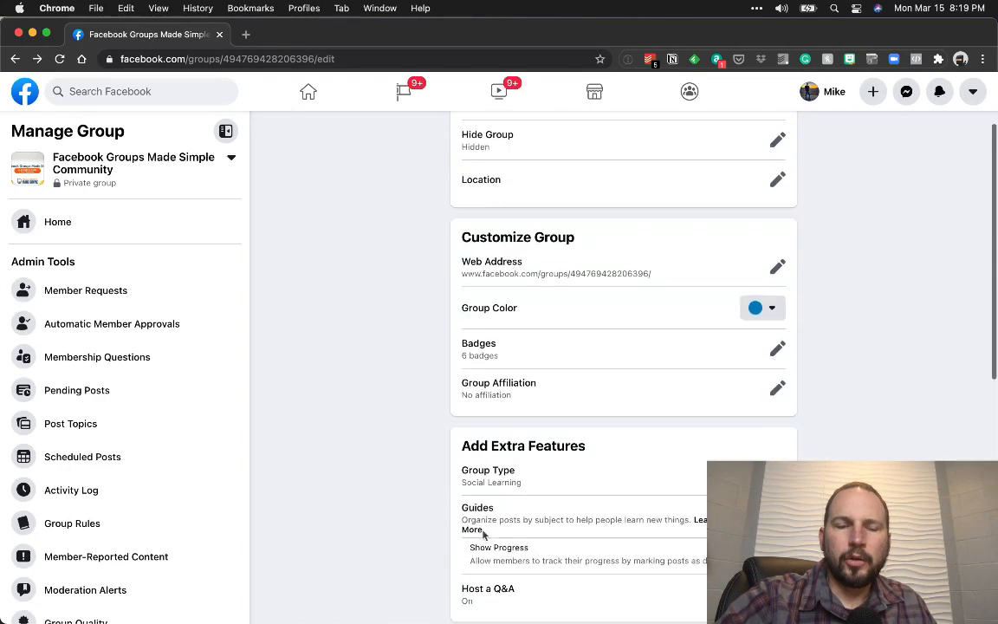
{"action": "scroll", "coordinate": [483, 534], "scroll_direction": "down", "scroll_amount": 6}
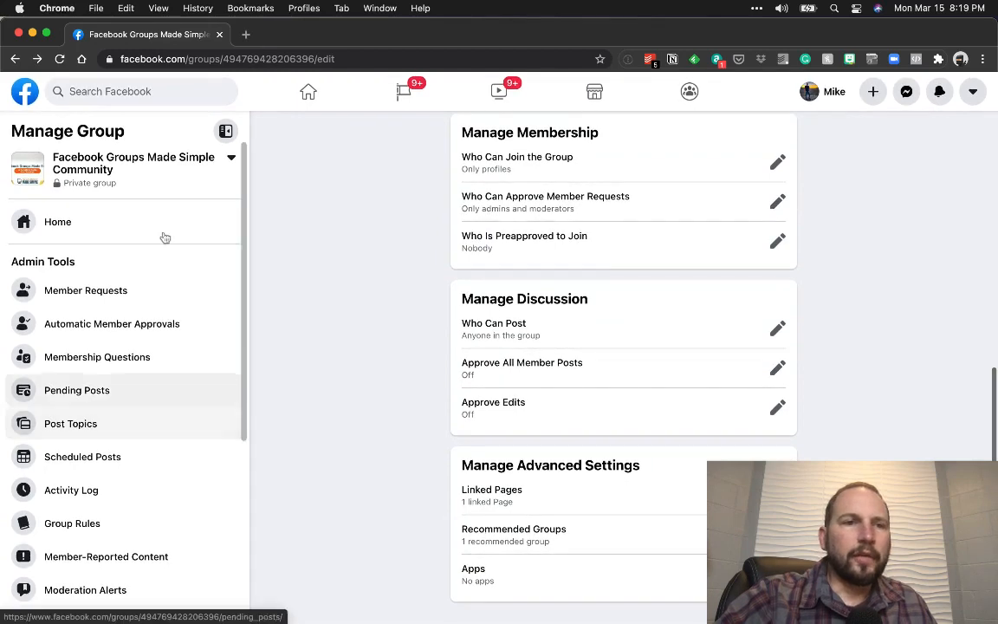
- Return to the group's home page and look over its cover, posting area and activity
{"action": "left_click", "coordinate": [54, 222]}
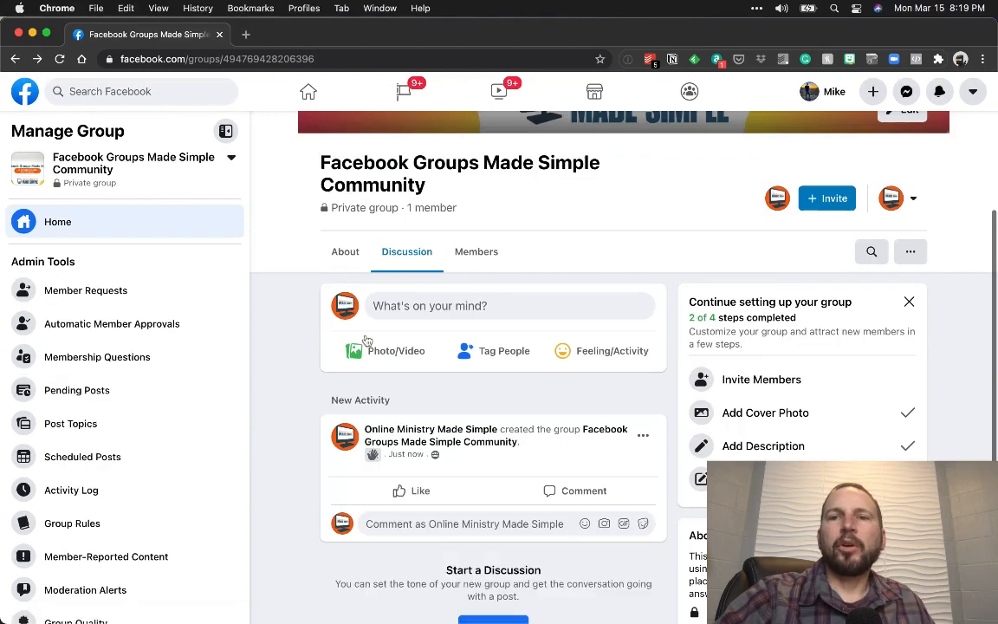
{"action": "scroll", "coordinate": [367, 340], "scroll_direction": "down", "scroll_amount": 3}
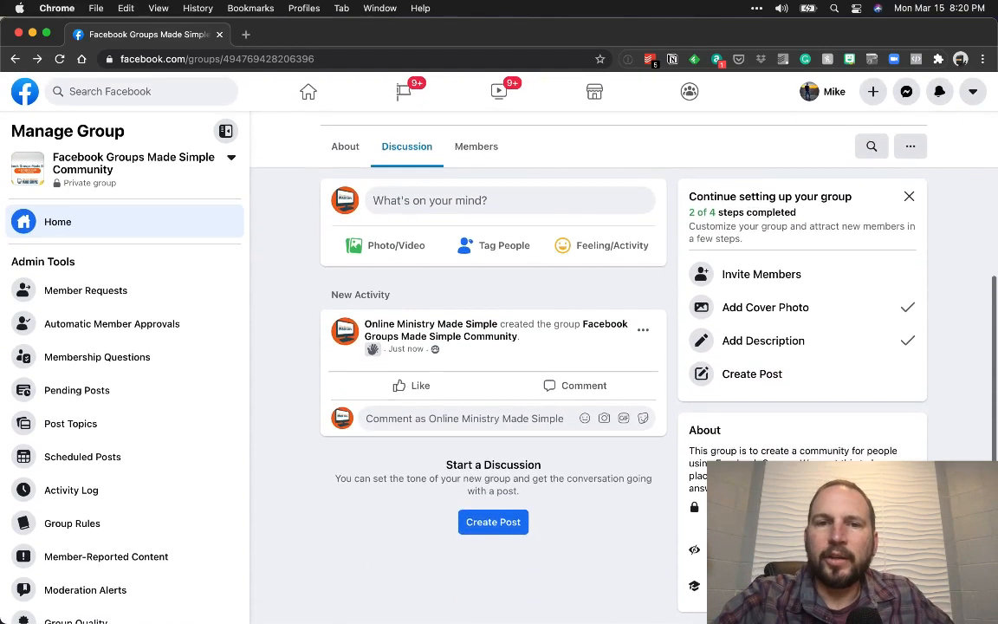
{"action": "scroll", "coordinate": [493, 347], "scroll_direction": "up", "scroll_amount": 5}
{"action": "scroll", "coordinate": [493, 347], "scroll_direction": "down", "scroll_amount": 5}
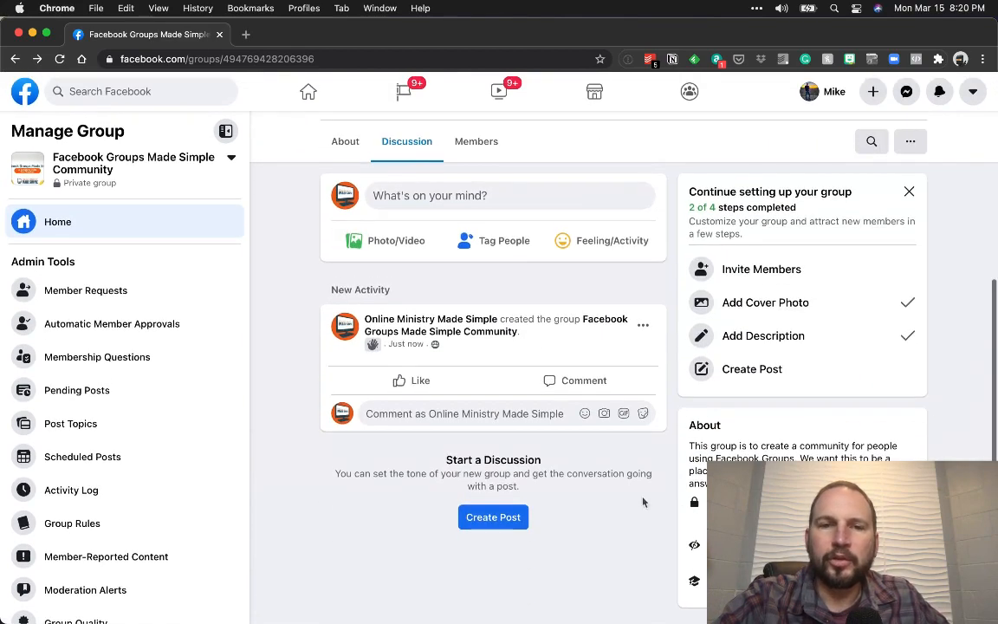
{"action": "scroll", "coordinate": [643, 501], "scroll_direction": "up", "scroll_amount": 5}
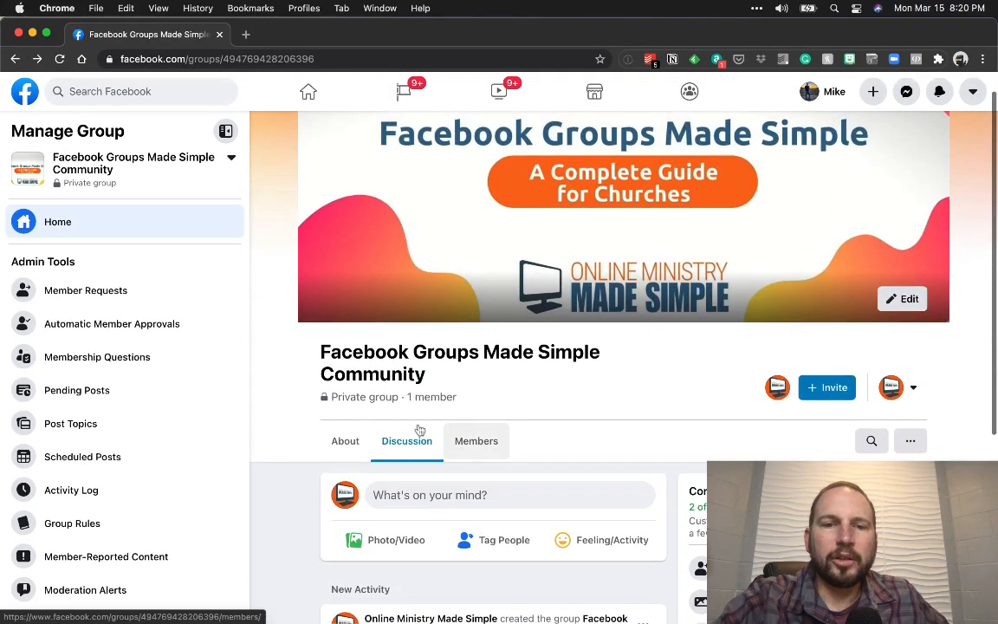
- Examine the group's member list and try to open the Online Ministry Made Simple admin's group profile
{"action": "left_click", "coordinate": [349, 438]}
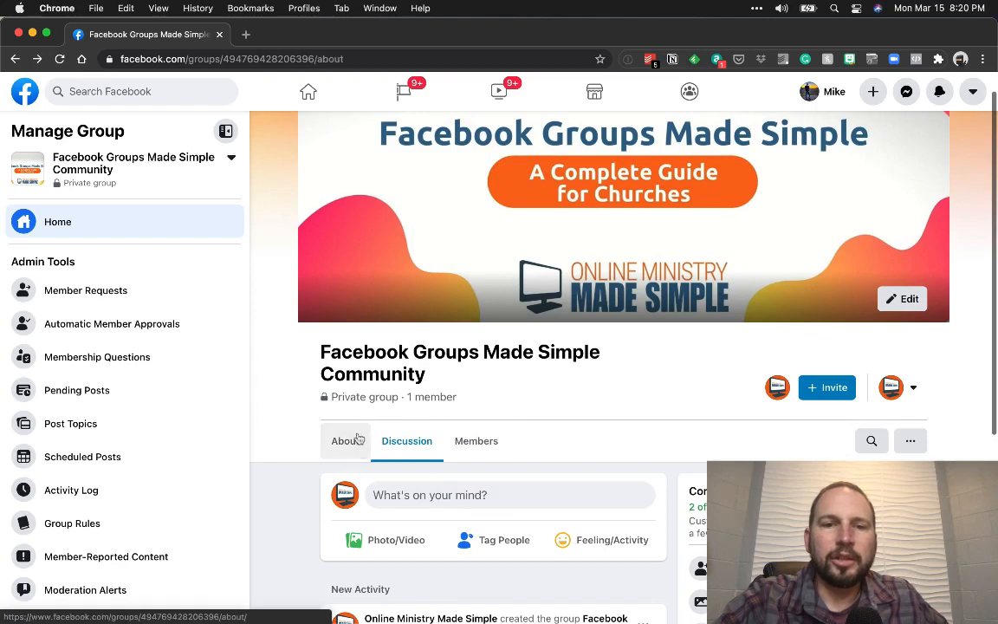
{"action": "left_click", "coordinate": [469, 442]}
{"action": "scroll", "coordinate": [469, 443], "scroll_direction": "down", "scroll_amount": 5}
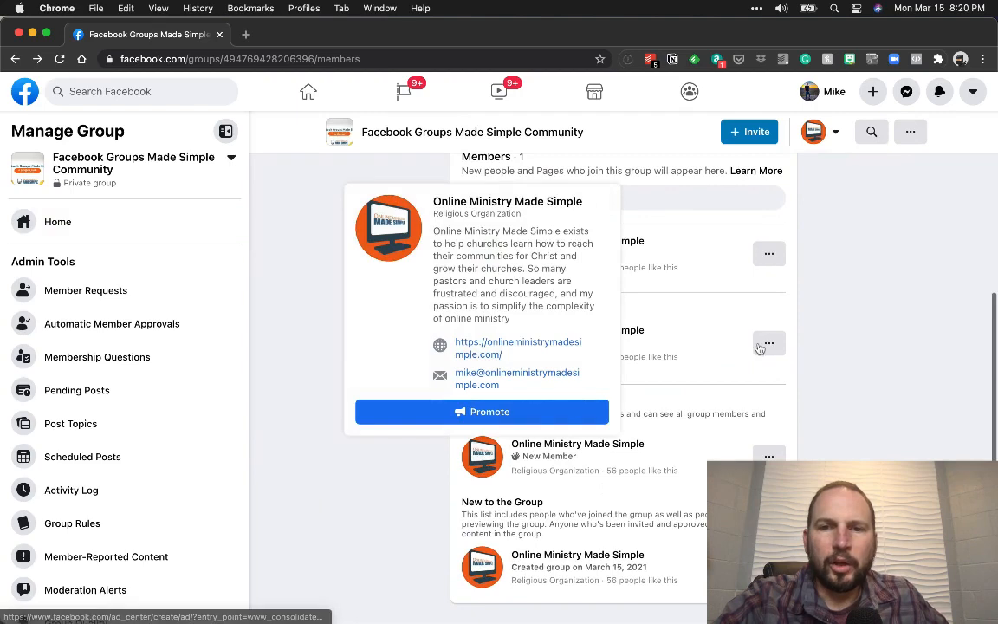
{"action": "left_click", "coordinate": [769, 345]}
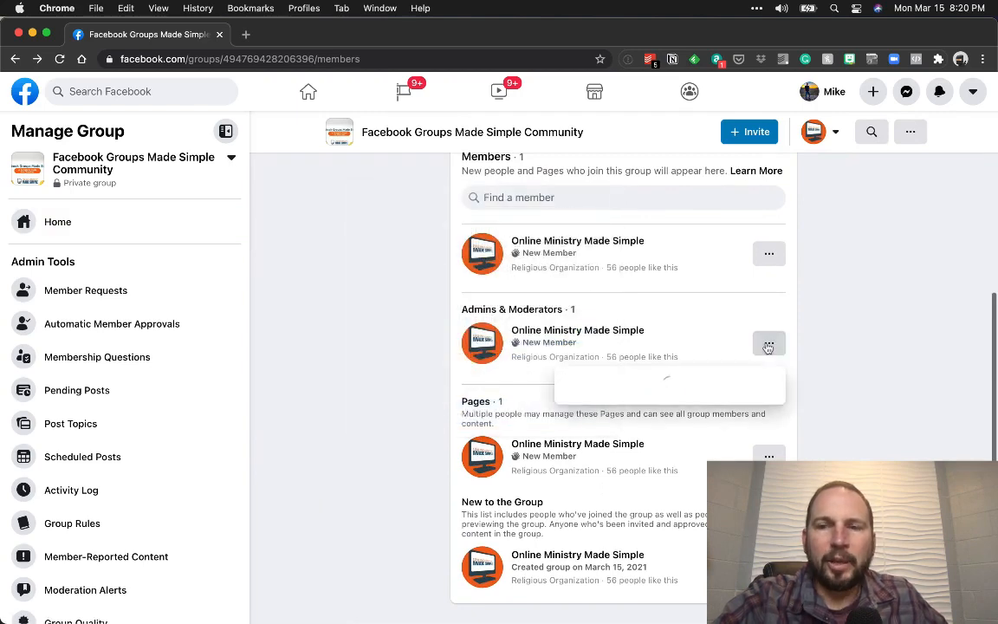
{"action": "left_click", "coordinate": [616, 331]}
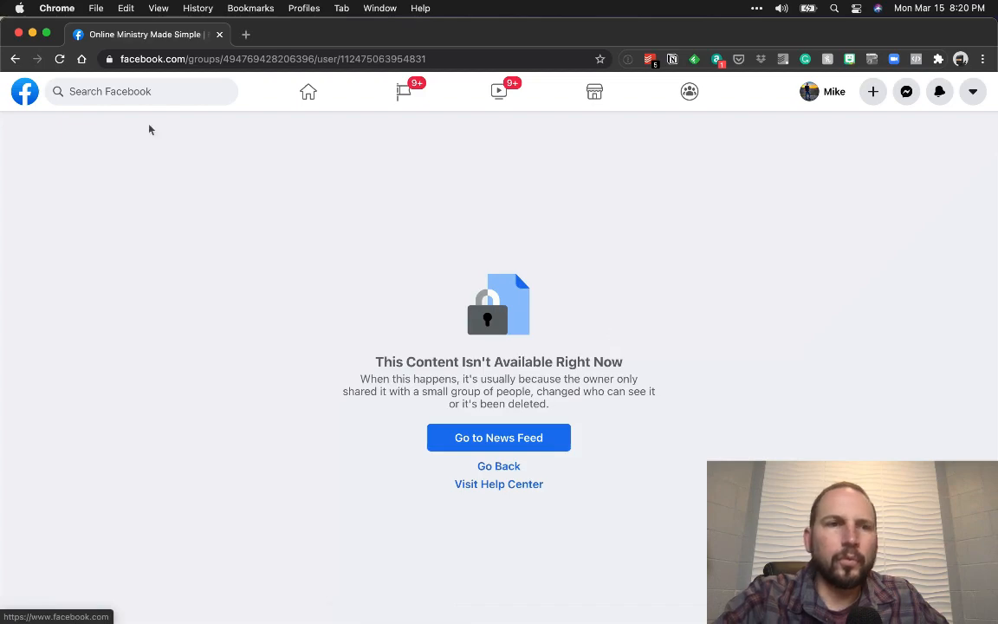
- Go back to the group's member list and review its Members, Admins & Moderators, Pages and New to the Group sections
{"action": "left_click", "coordinate": [14, 59]}
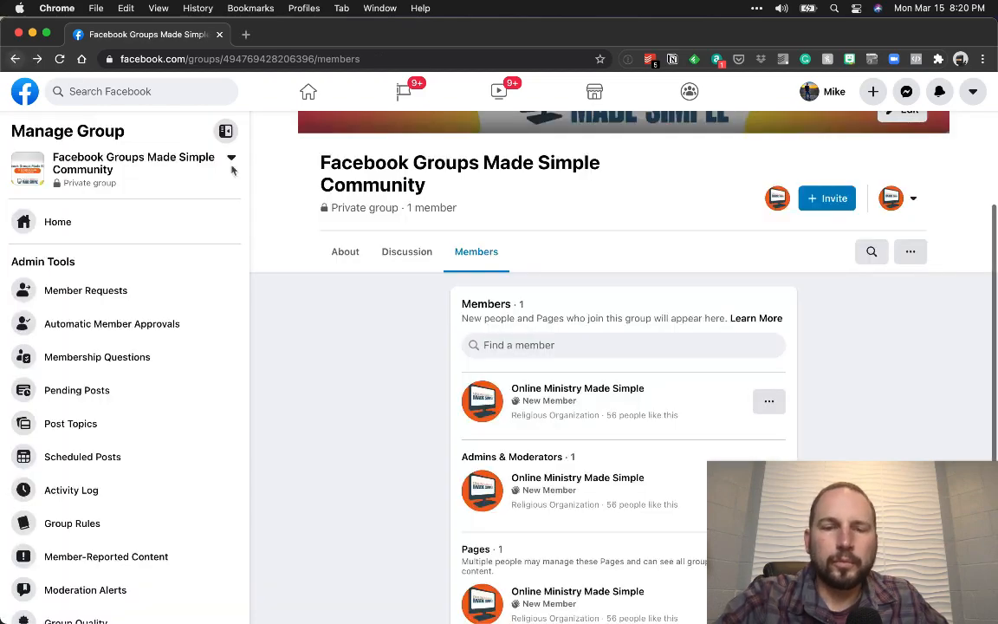
{"action": "scroll", "coordinate": [547, 432], "scroll_direction": "down", "scroll_amount": 1}
{"action": "scroll", "coordinate": [547, 432], "scroll_direction": "down", "scroll_amount": 1}
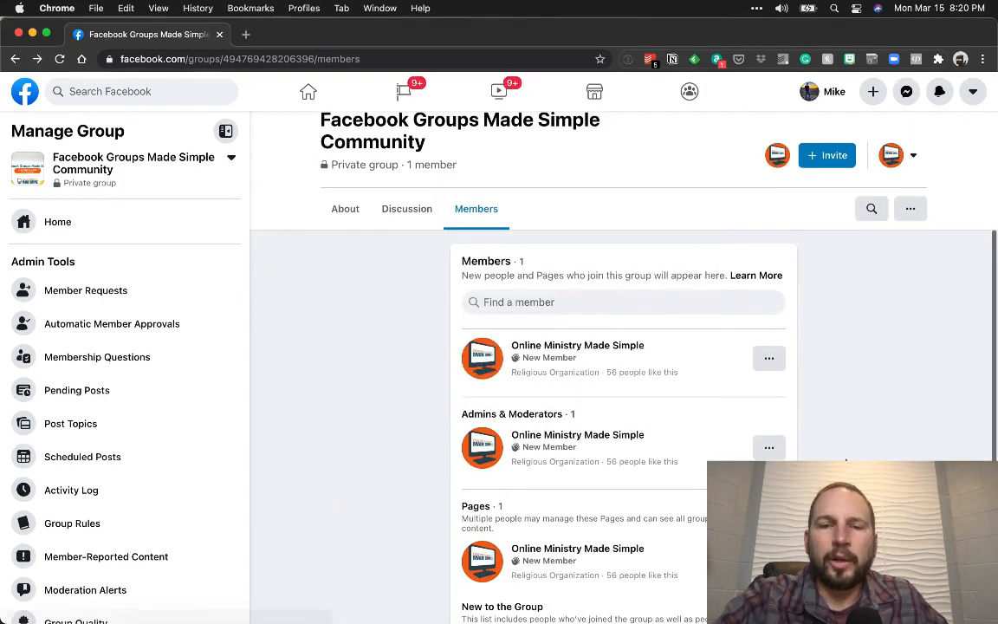
{"action": "scroll", "coordinate": [719, 439], "scroll_direction": "down", "scroll_amount": 3}
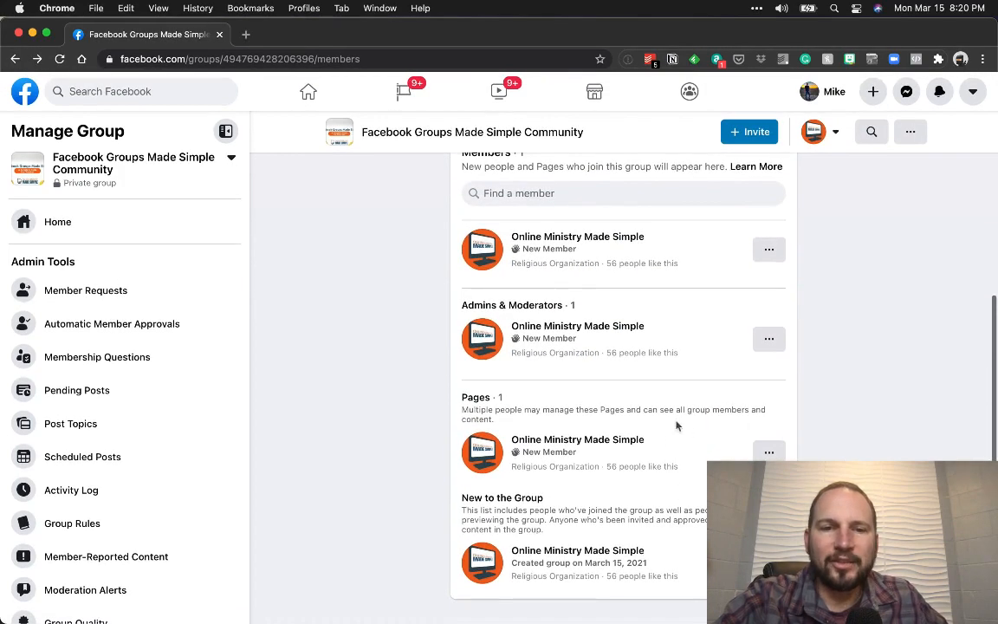
{"action": "scroll", "coordinate": [700, 483], "scroll_direction": "up", "scroll_amount": 2}
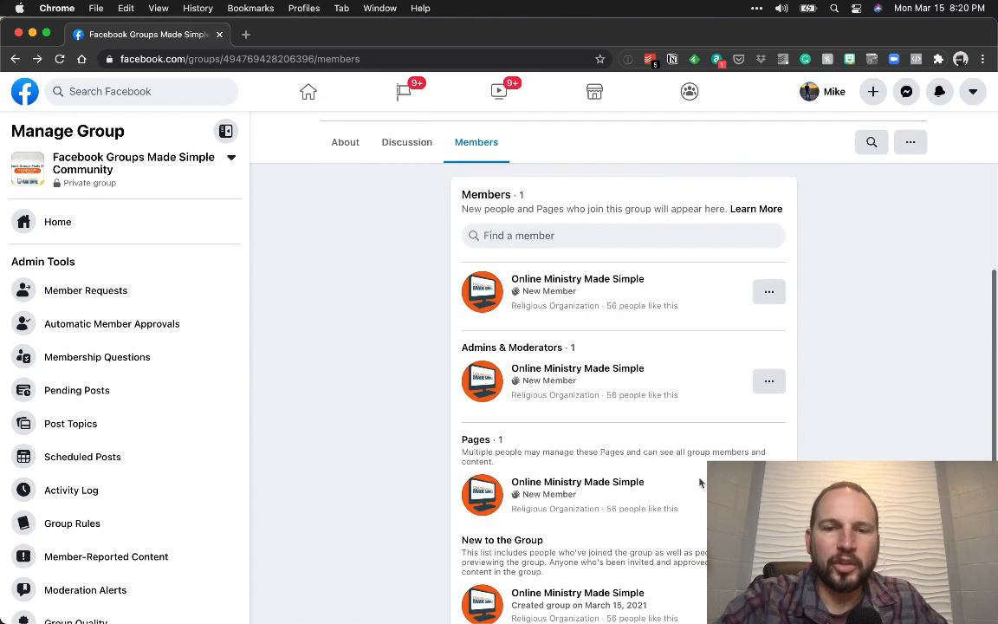
{"action": "scroll", "coordinate": [700, 482], "scroll_direction": "up", "scroll_amount": 5}
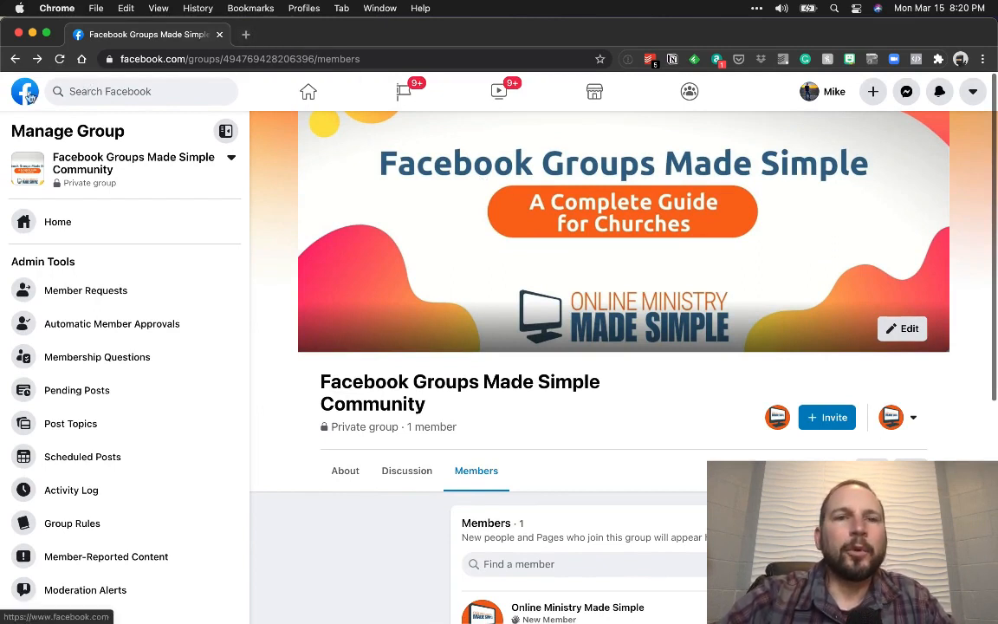
- Switch from the personal profile to the ShadowGrass page profile and open the ShadowGrass page
{"action": "left_click_drag", "start_coordinate": [73, 94], "coordinate": [139, 92]}
{"action": "left_click", "coordinate": [284, 131]}
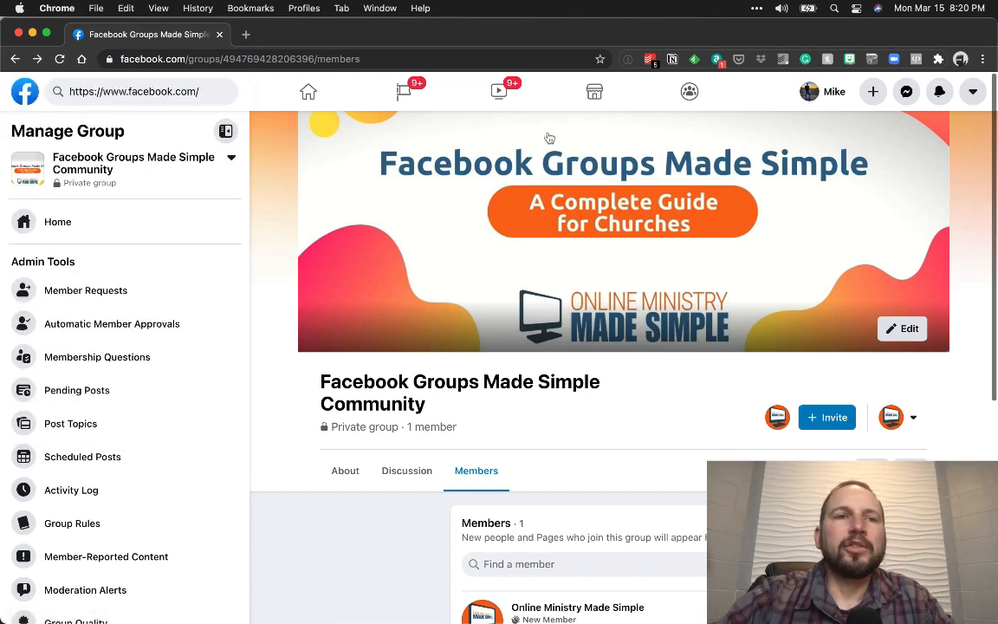
{"action": "left_click", "coordinate": [974, 92]}
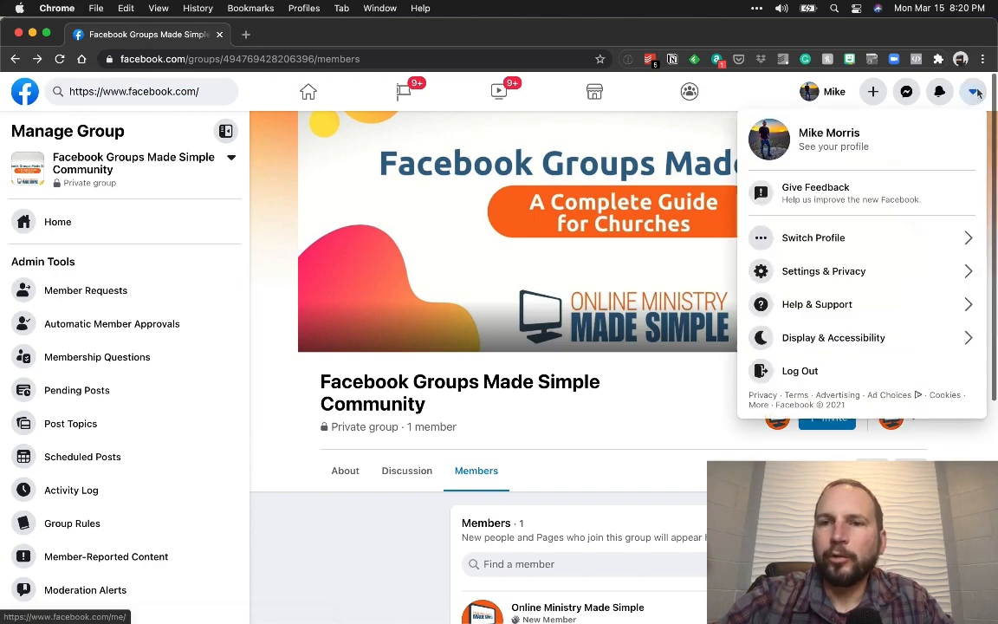
{"action": "left_click", "coordinate": [888, 239]}
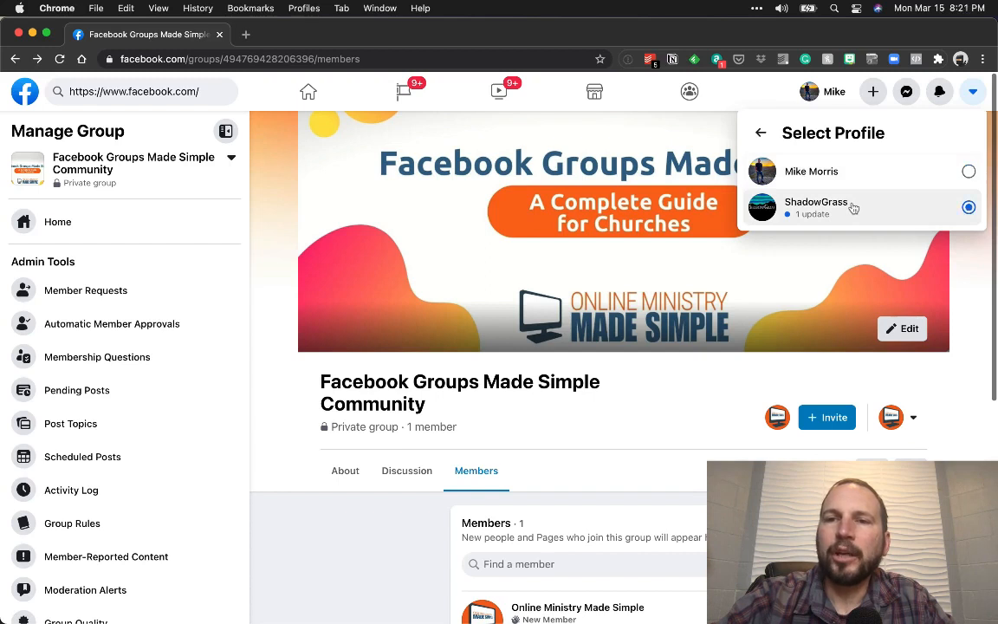
{"action": "left_click", "coordinate": [853, 208]}
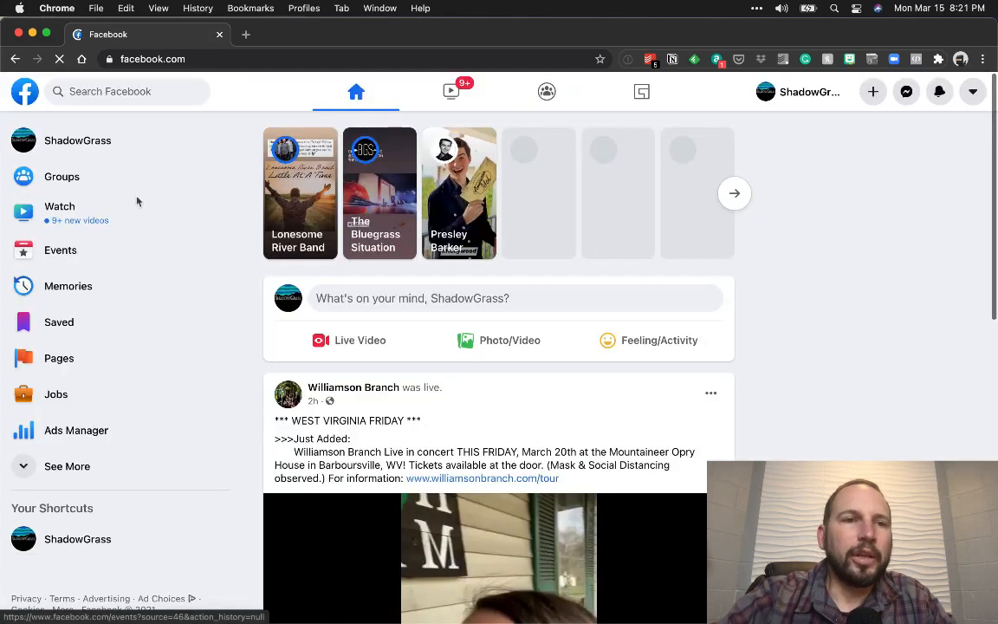
{"action": "left_click", "coordinate": [95, 145]}
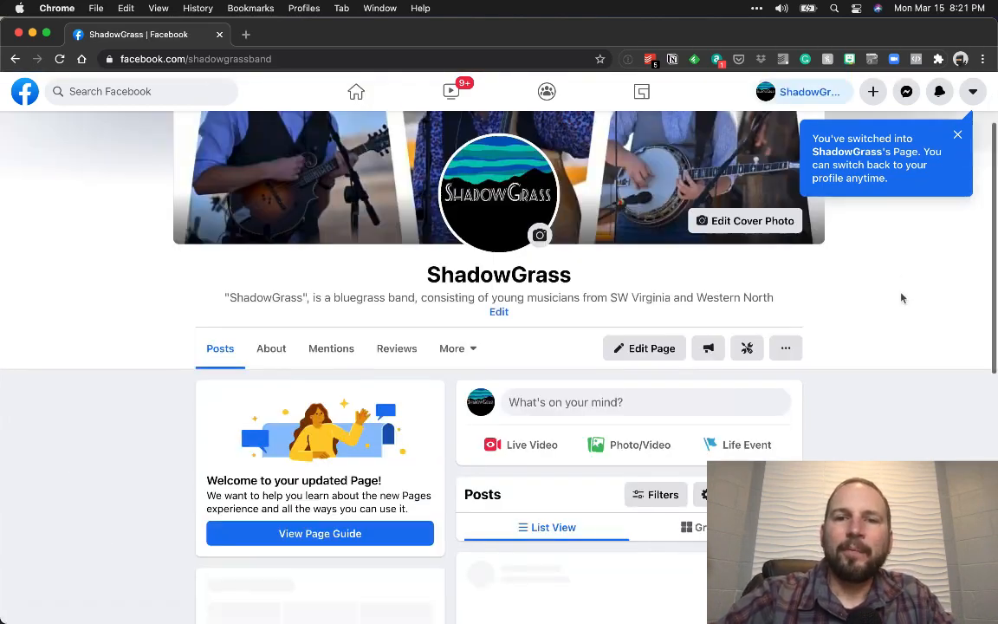
- Open the Groups section of the ShadowGrass page and look over its contents
{"action": "scroll", "coordinate": [522, 373], "scroll_direction": "up", "scroll_amount": 2}
{"action": "scroll", "coordinate": [522, 374], "scroll_direction": "down", "scroll_amount": 2}
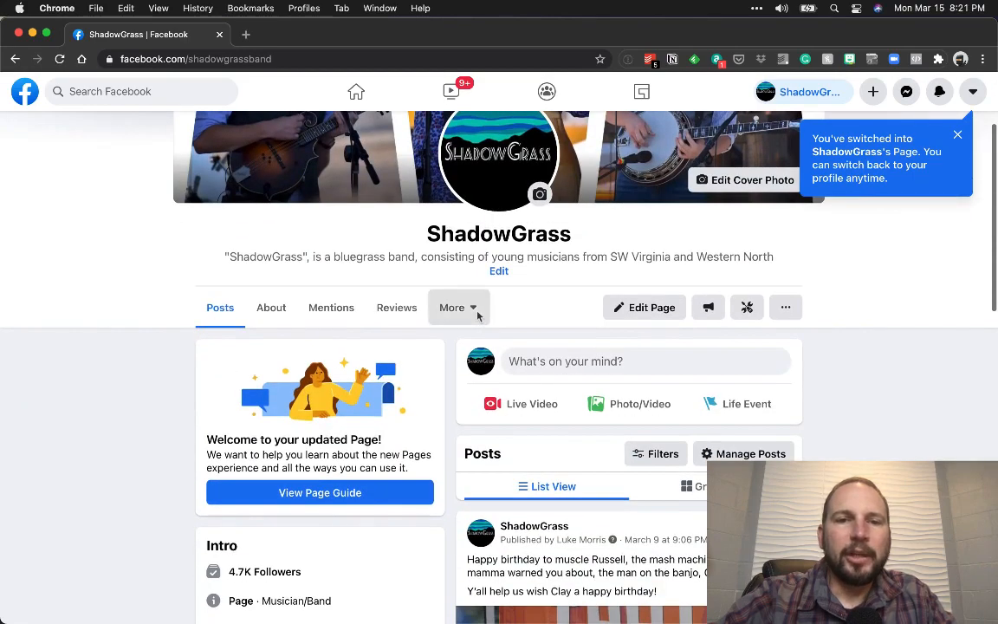
{"action": "left_click", "coordinate": [478, 310]}
{"action": "left_click", "coordinate": [464, 443]}
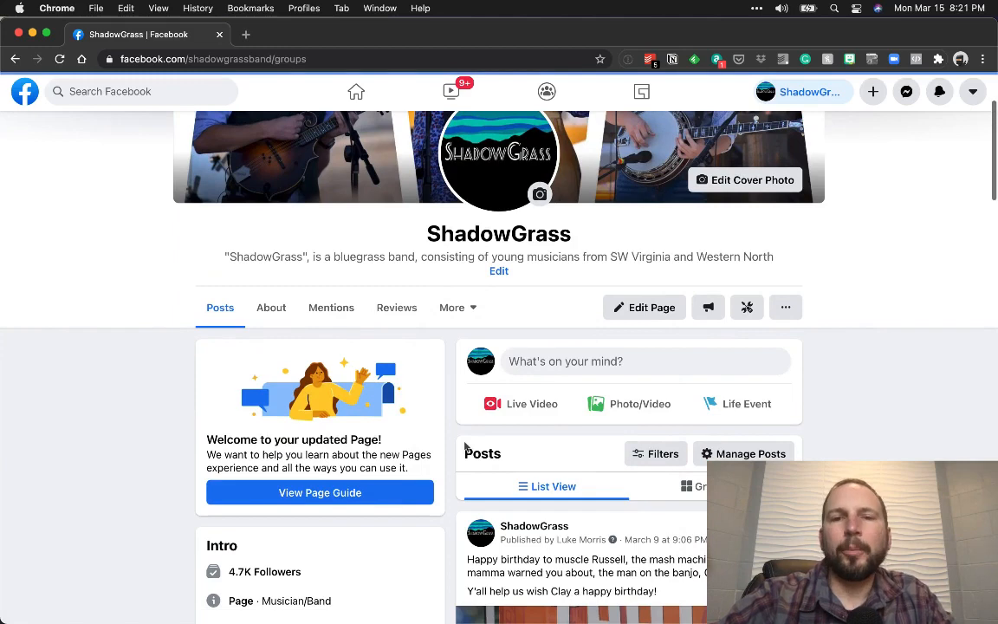
{"action": "scroll", "coordinate": [463, 445], "scroll_direction": "down", "scroll_amount": 3}
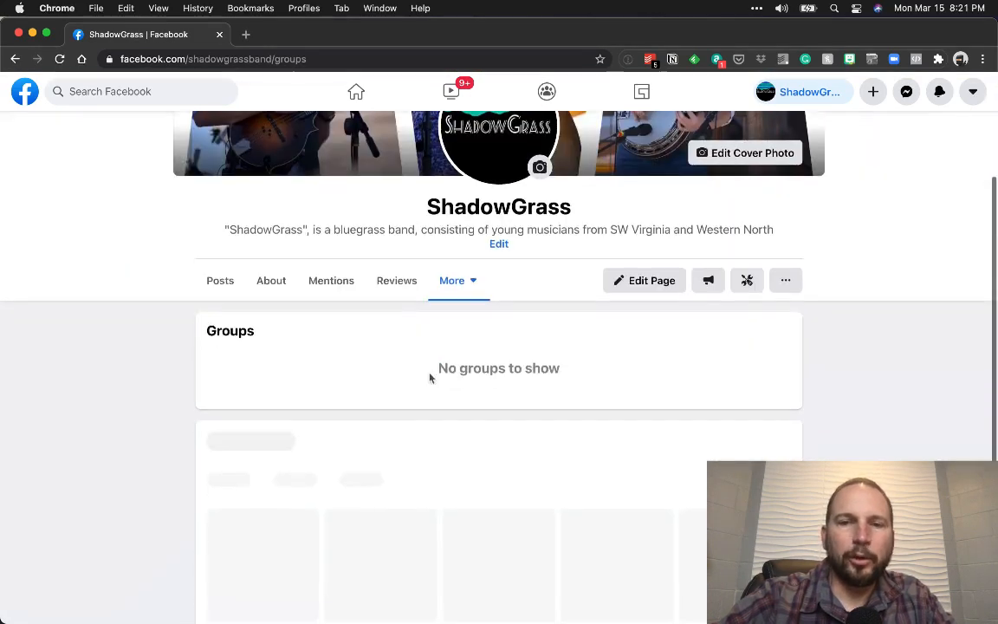
{"action": "scroll", "coordinate": [546, 373], "scroll_direction": "down", "scroll_amount": 2}
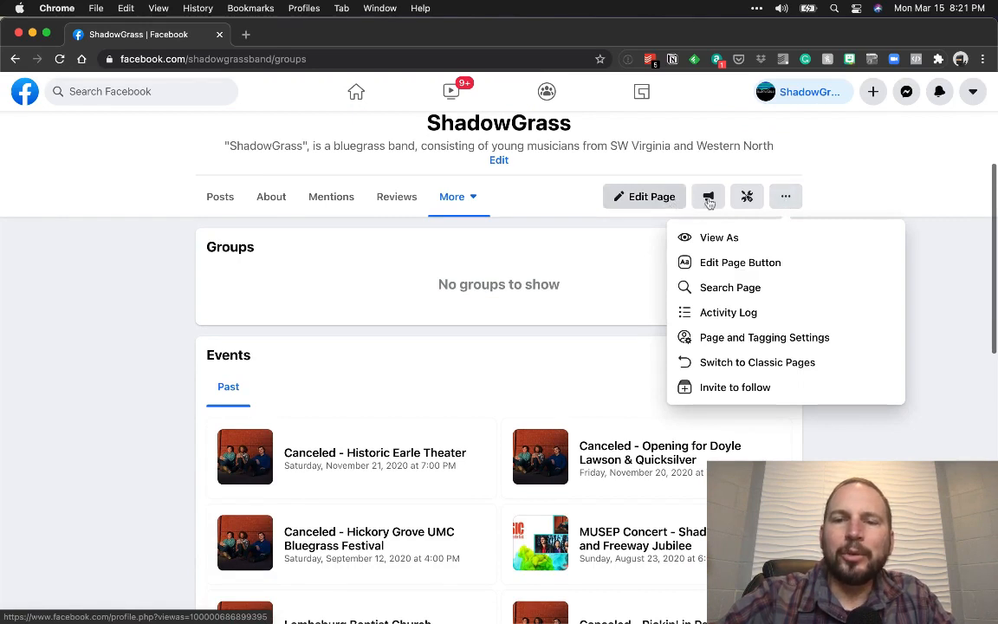
- Dismiss the page options and look through the past events listed on the ShadowGrass page
{"action": "left_click", "coordinate": [972, 343]}
{"action": "scroll", "coordinate": [580, 300], "scroll_direction": "down", "scroll_amount": 1}
{"action": "scroll", "coordinate": [580, 301], "scroll_direction": "down", "scroll_amount": 7}
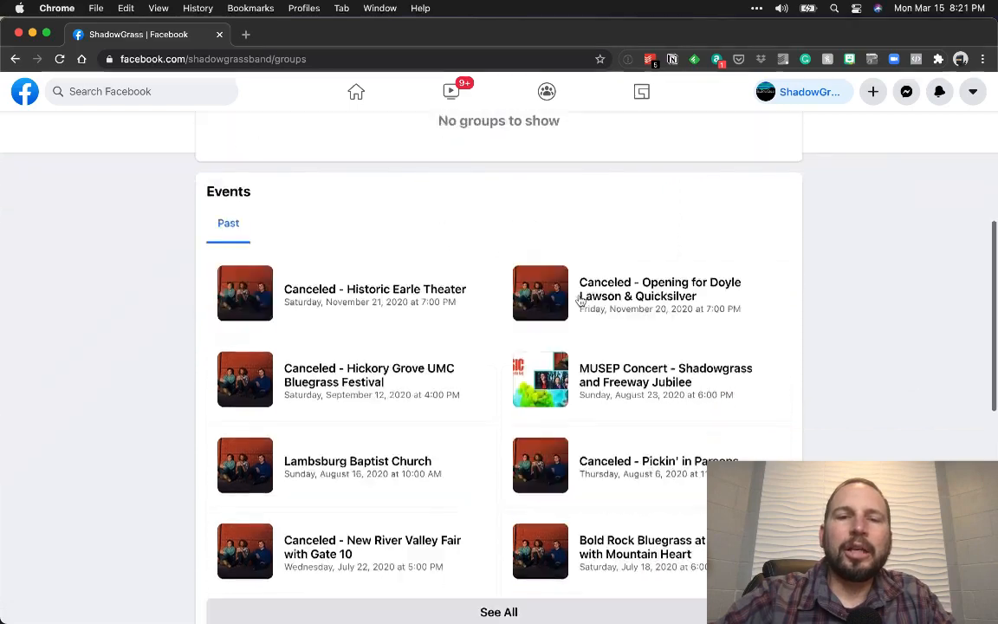
{"action": "scroll", "coordinate": [581, 301], "scroll_direction": "up", "scroll_amount": 15}
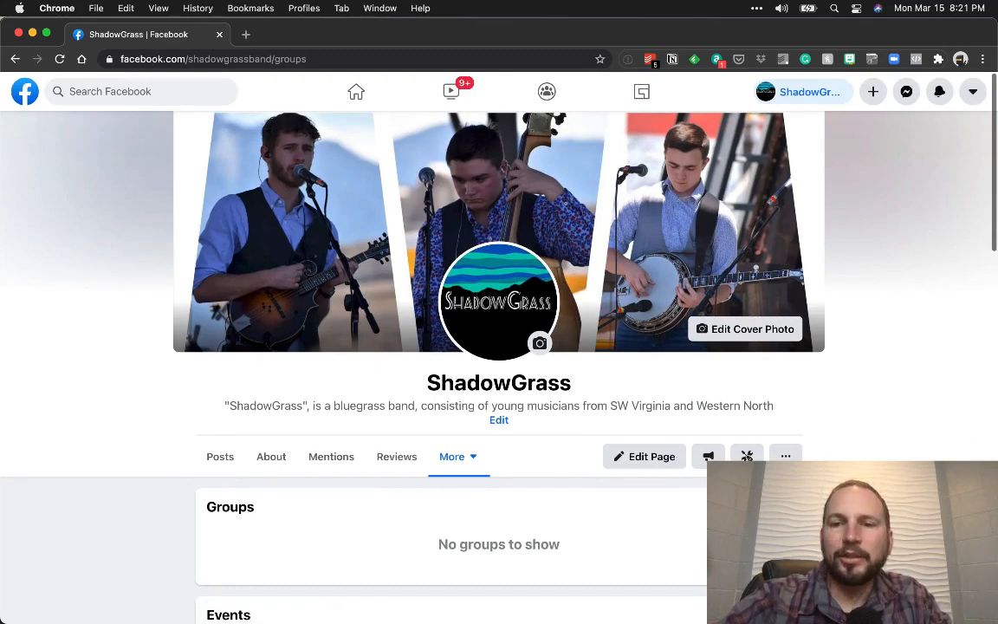
- Examine the additional page options for ShadowGrass, including Switch to Classic Pages
{"action": "scroll", "coordinate": [561, 431], "scroll_direction": "down", "scroll_amount": 1}
{"action": "scroll", "coordinate": [560, 432], "scroll_direction": "down", "scroll_amount": 1}
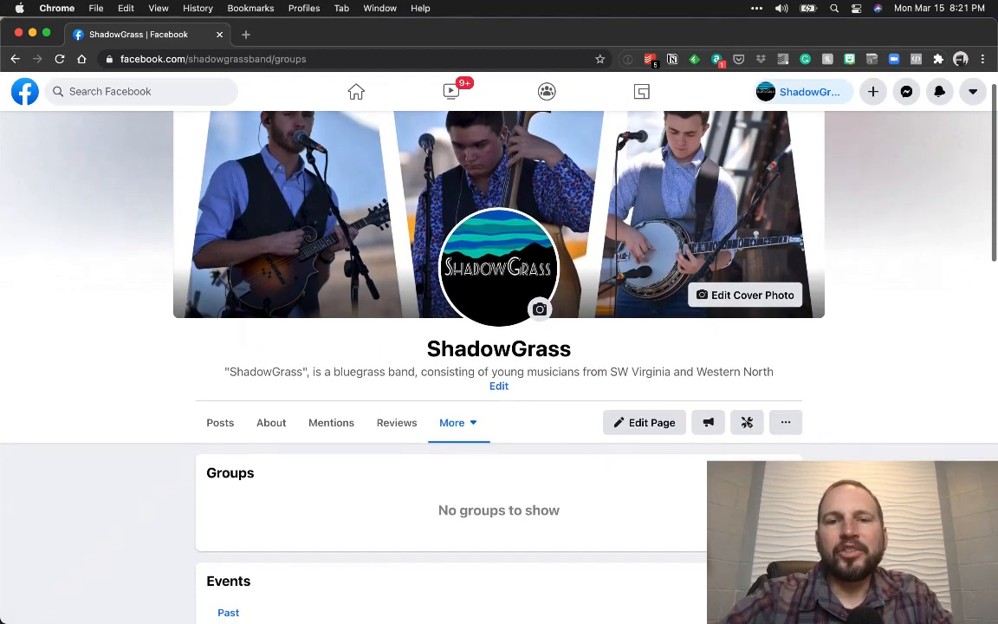
{"action": "left_click", "coordinate": [785, 429]}
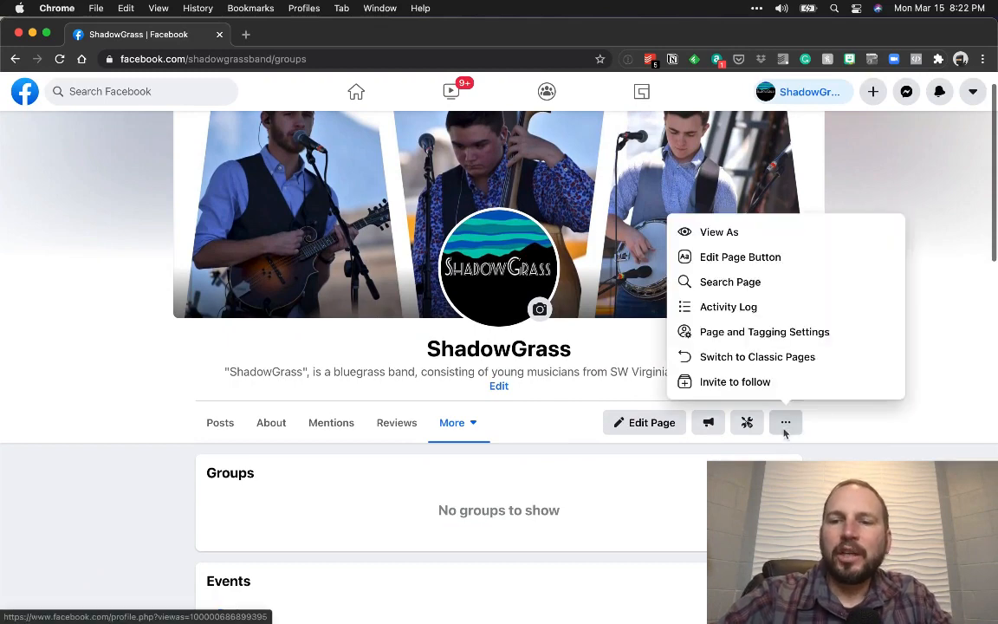
{"action": "left_click", "coordinate": [807, 358]}
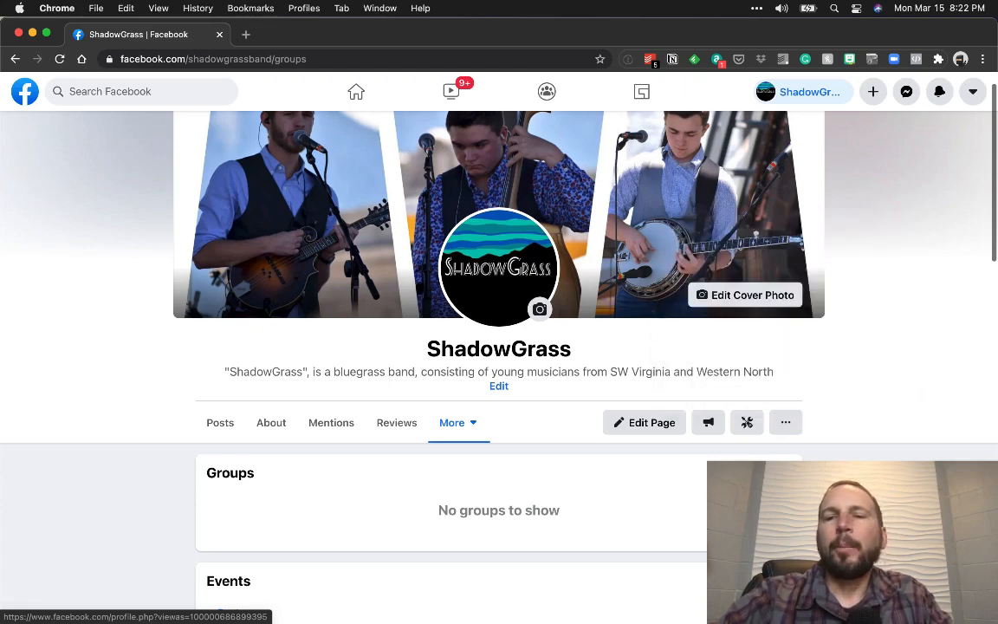
{"action": "scroll", "coordinate": [569, 441], "scroll_direction": "down", "scroll_amount": 1}
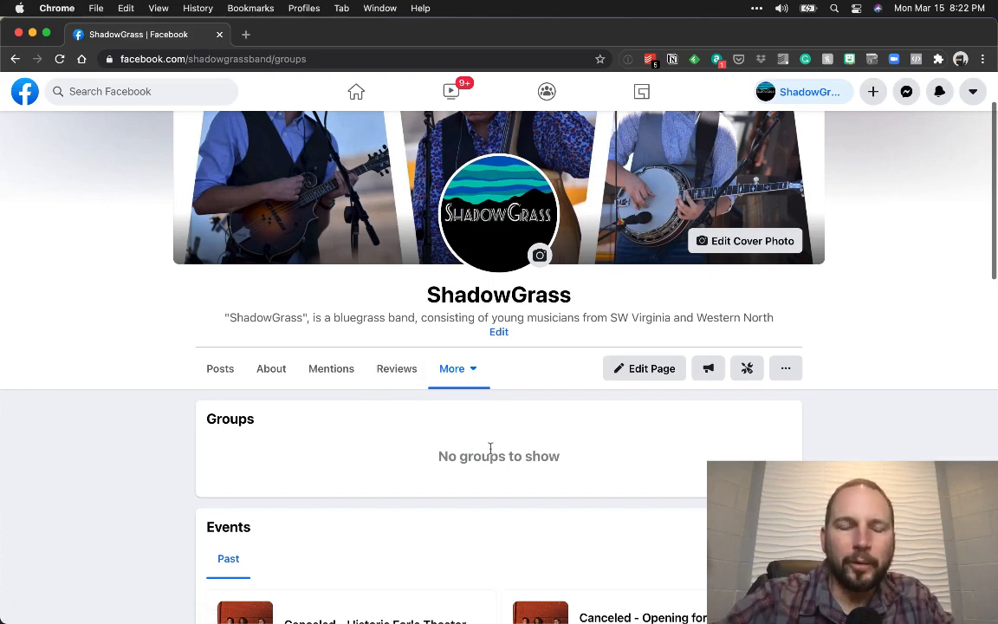
- Switch from the ShadowGrass page back to the personal profile and open the Groups feed
{"action": "left_click", "coordinate": [27, 88]}
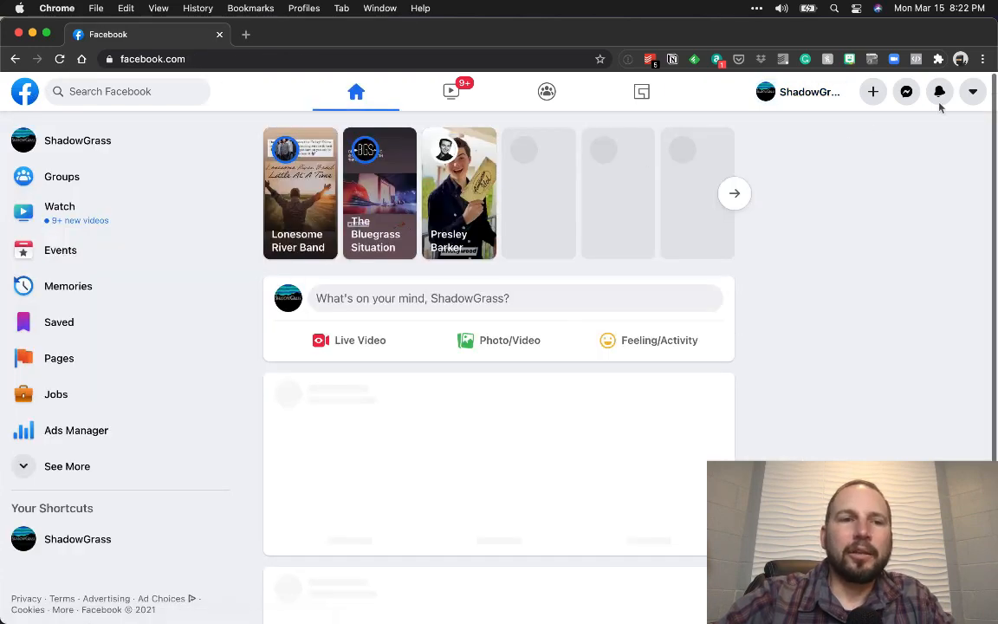
{"action": "left_click", "coordinate": [973, 93]}
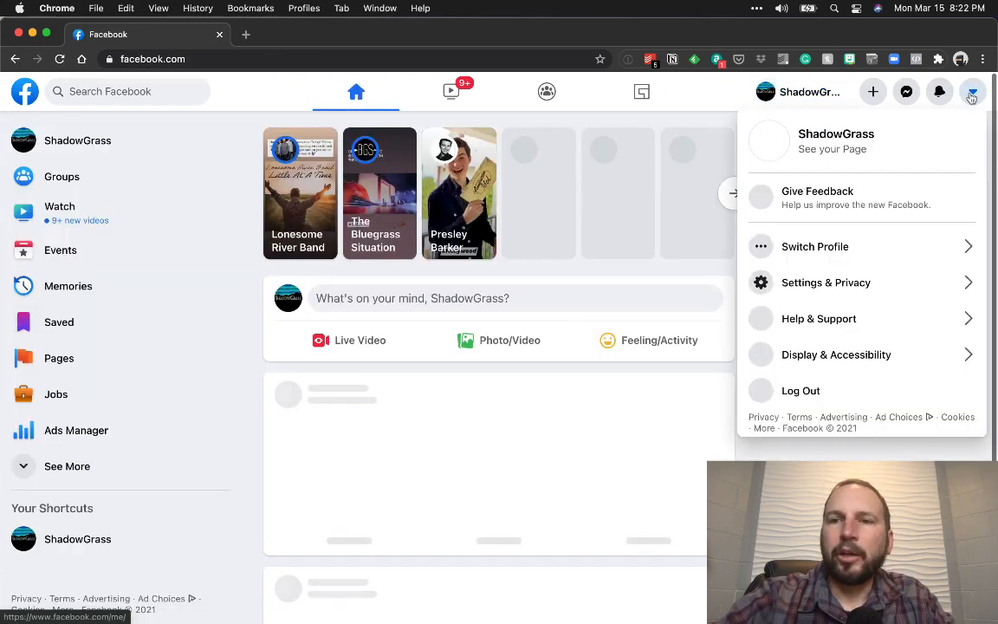
{"action": "left_click", "coordinate": [904, 245]}
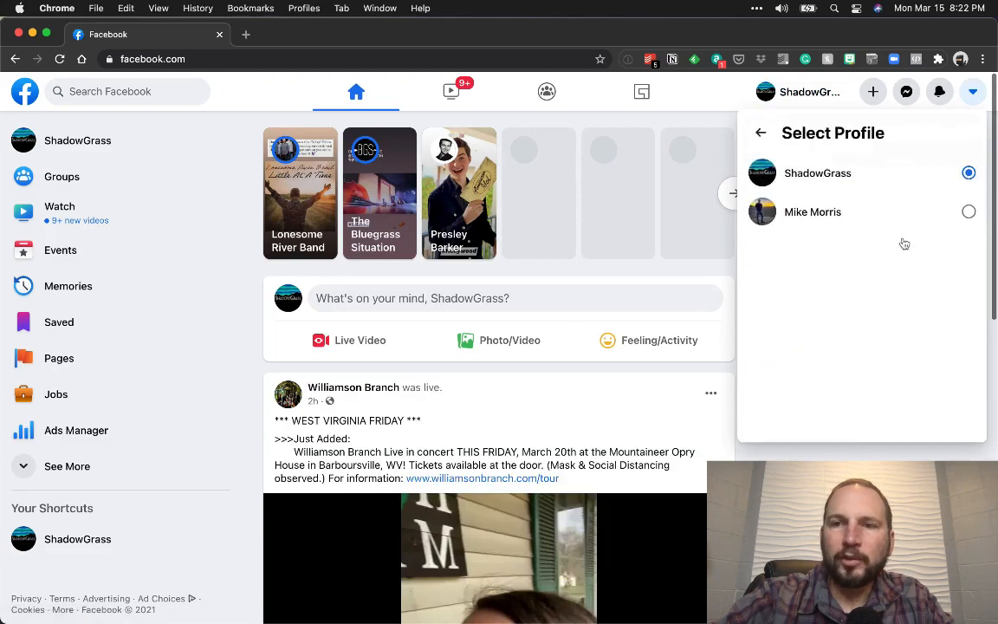
{"action": "left_click", "coordinate": [872, 216]}
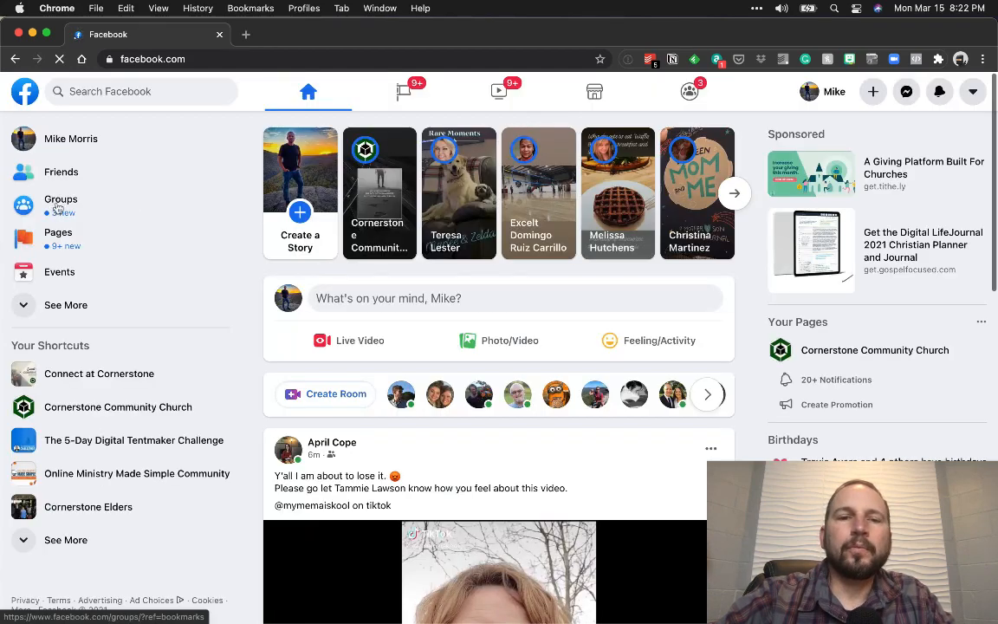
{"action": "left_click", "coordinate": [58, 208]}
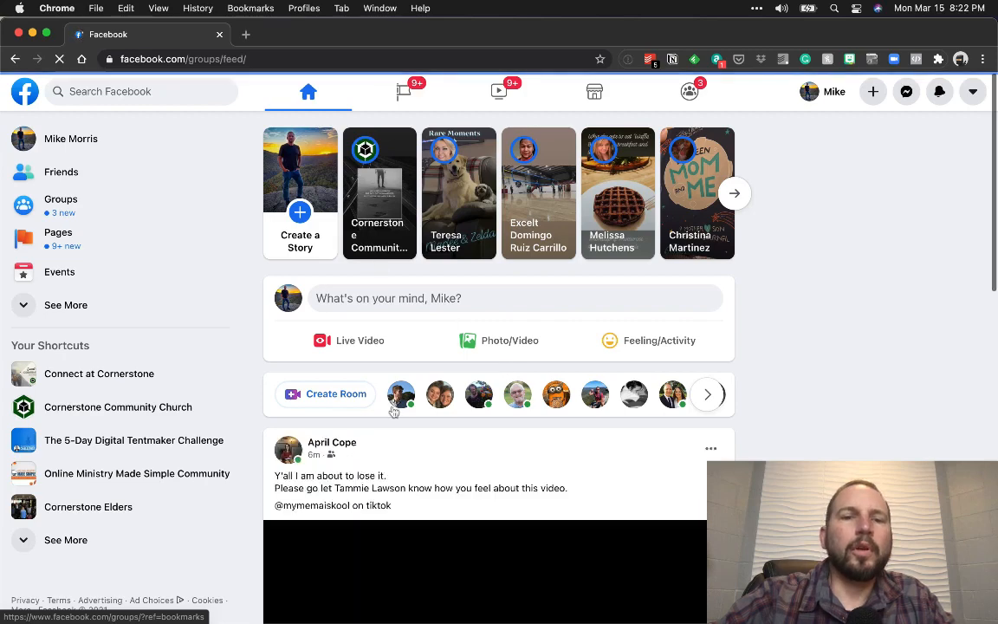
{"action": "scroll", "coordinate": [346, 399], "scroll_direction": "down", "scroll_amount": 4}
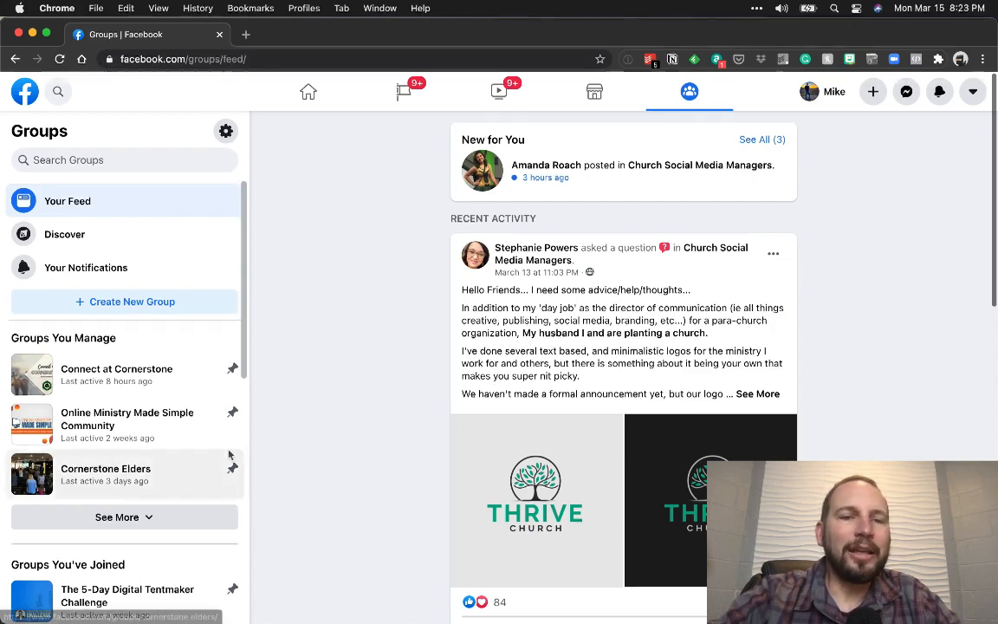
- Switch to Preview to display the Facebook Groups Made Simple (1).jpg image
{"action": "mouse_move", "coordinate": [278, 596]}
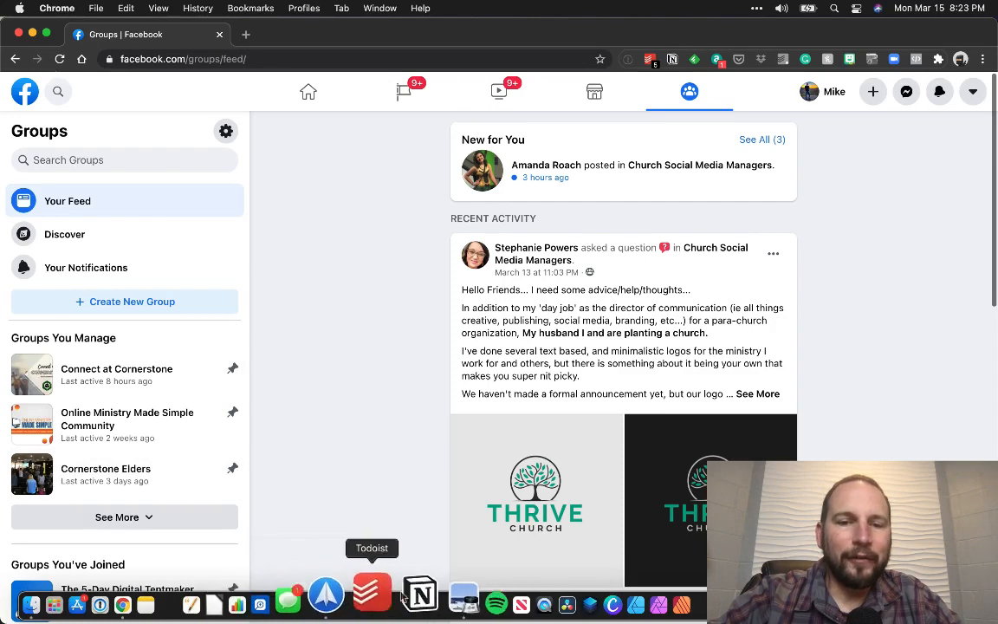
{"action": "left_click", "coordinate": [426, 595]}
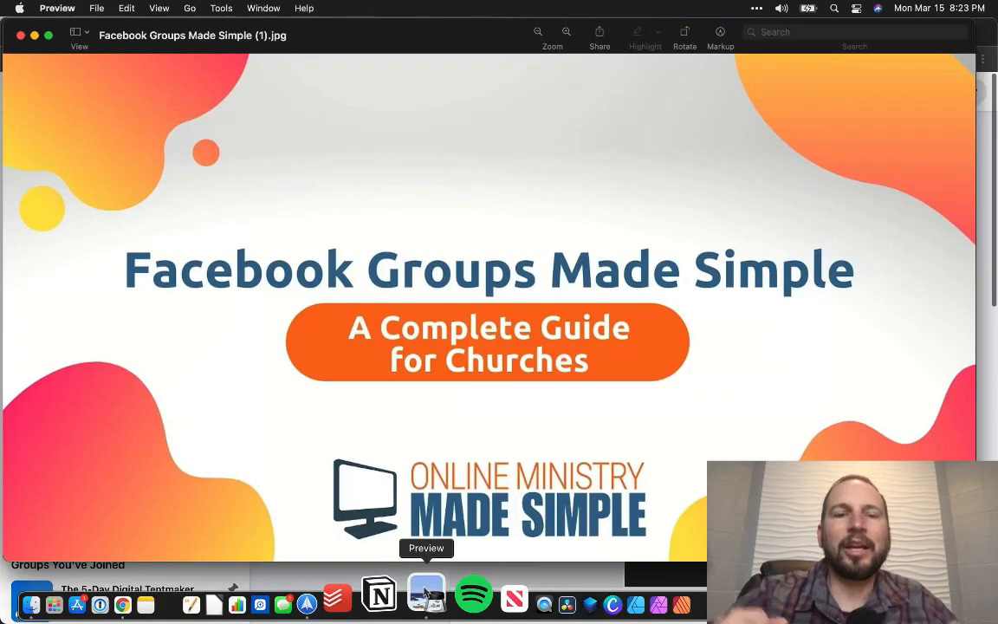